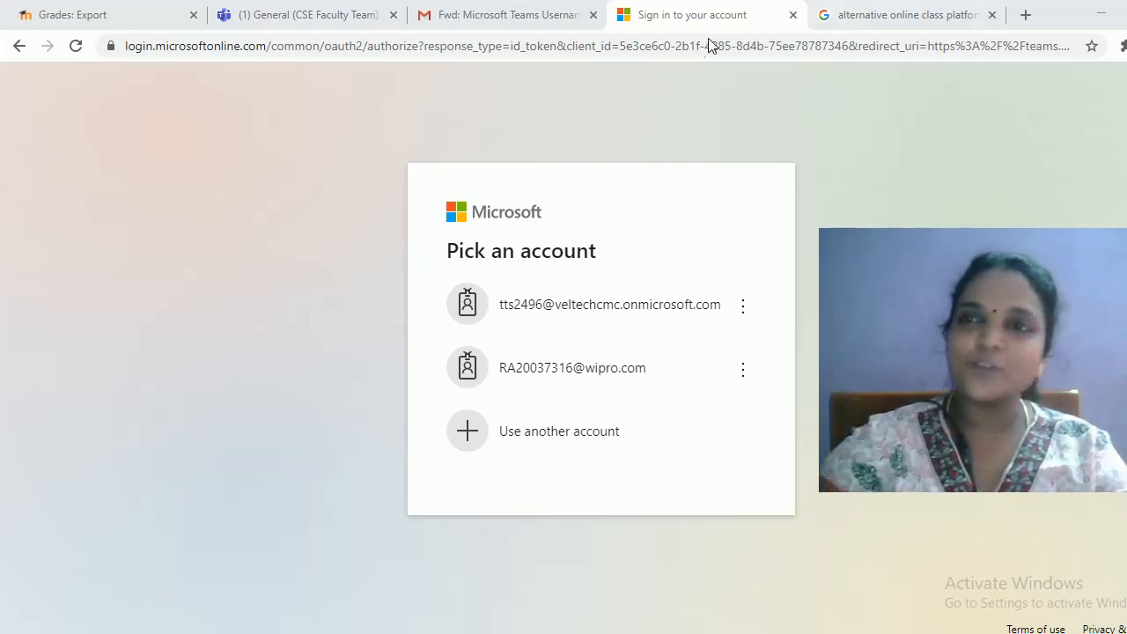
# View the search results for Microsoft Teams alternatives, then open a new Chrome window
pyautogui.click(841, 15)
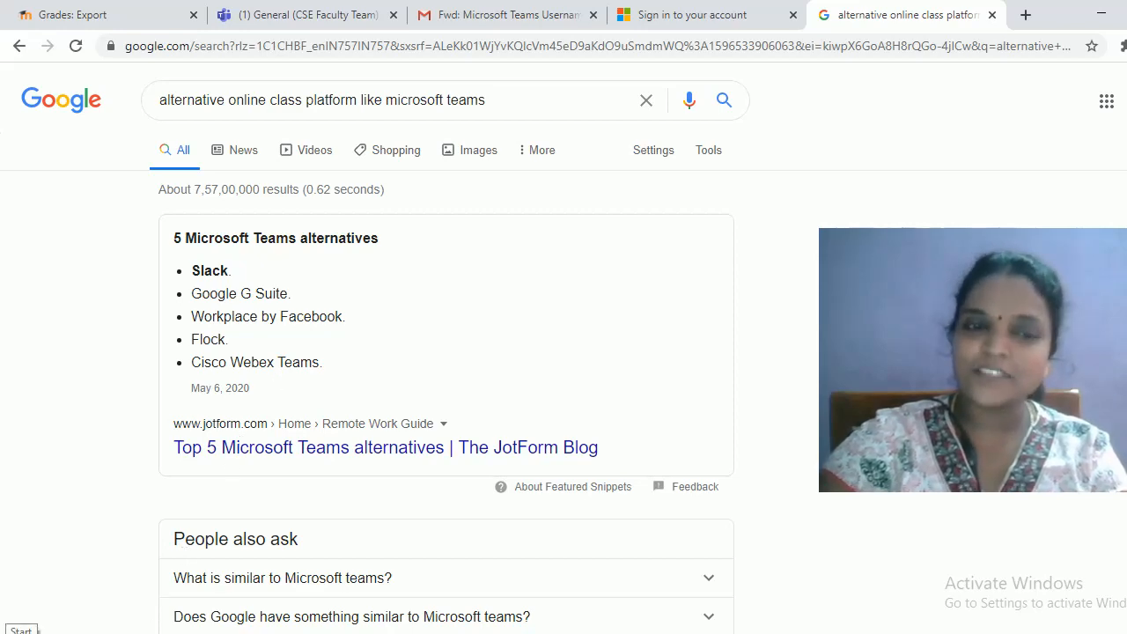
pyautogui.click(18, 630)
pyautogui.click(116, 191)
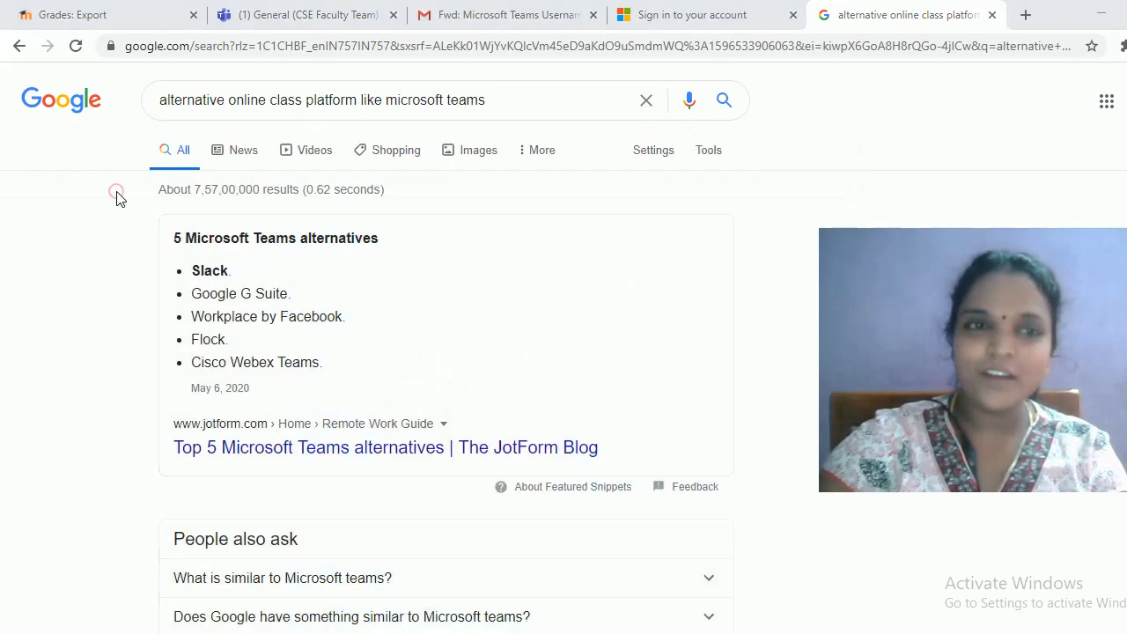
# Go to the Teams web address and sign in with the faculty work account, staying signed in
pyautogui.write('tea')
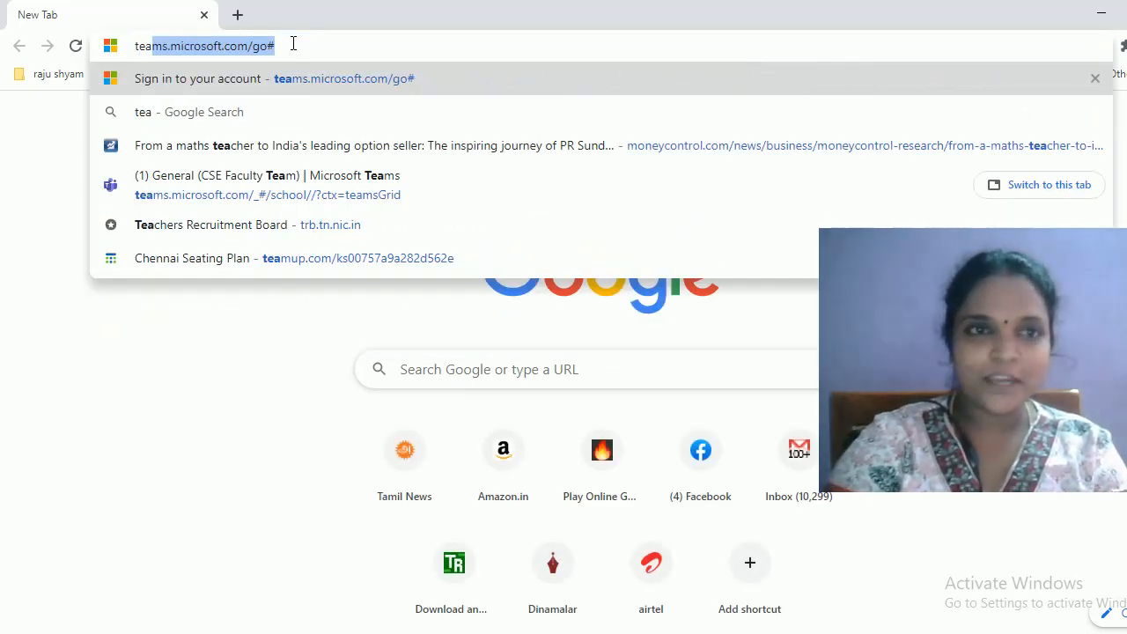
pyautogui.write('m')
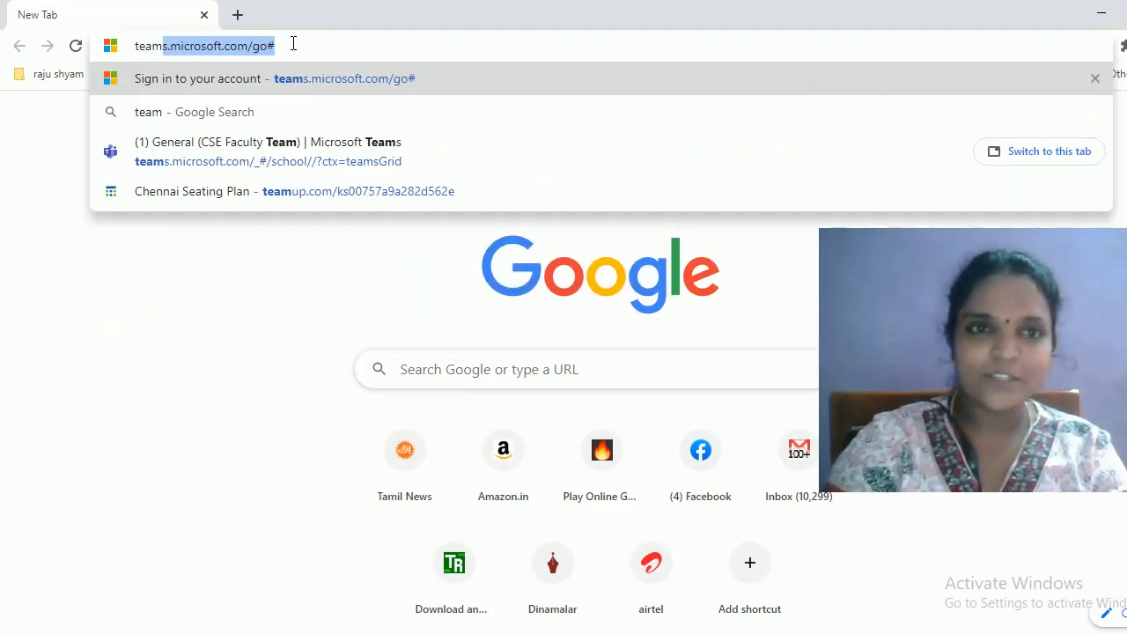
pyautogui.press('Return')
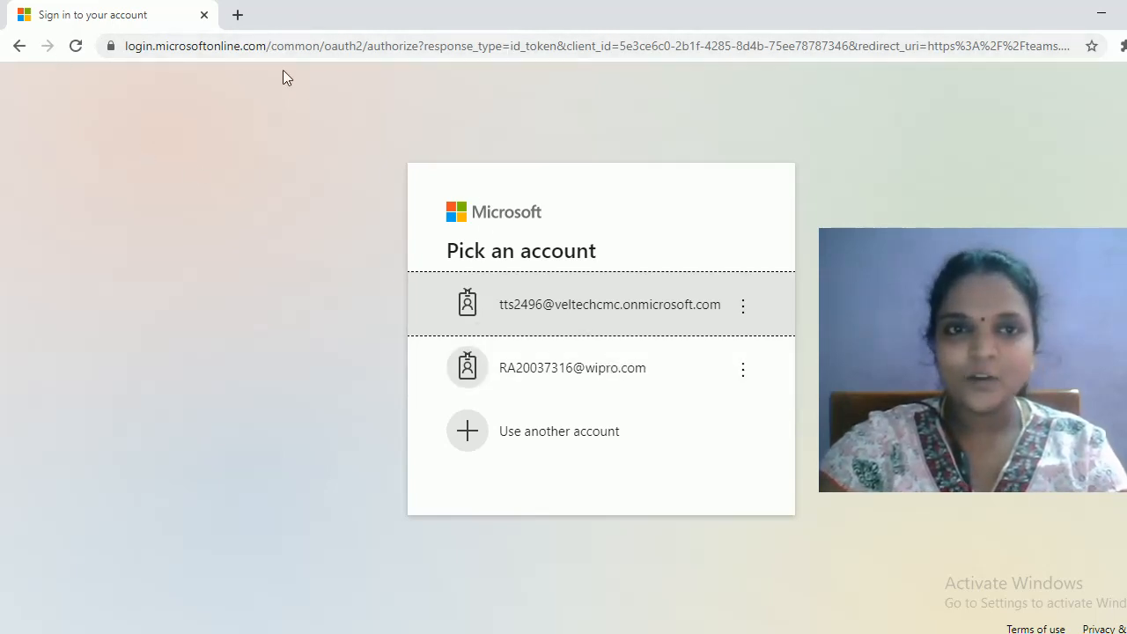
pyautogui.click(582, 317)
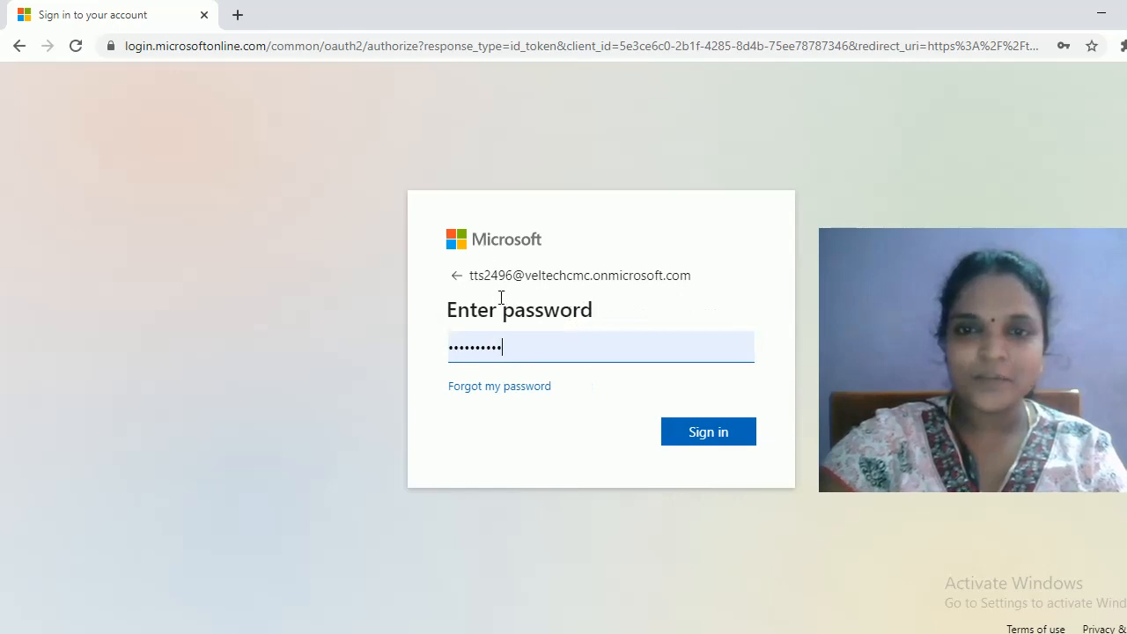
pyautogui.click(686, 439)
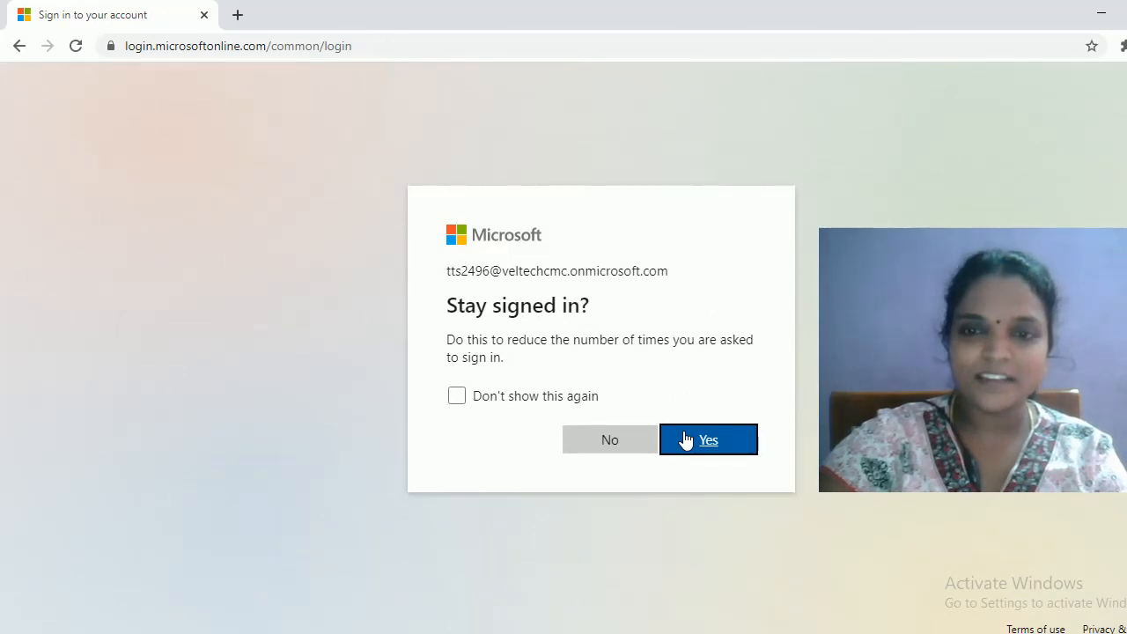
pyautogui.click(456, 396)
pyautogui.click(695, 441)
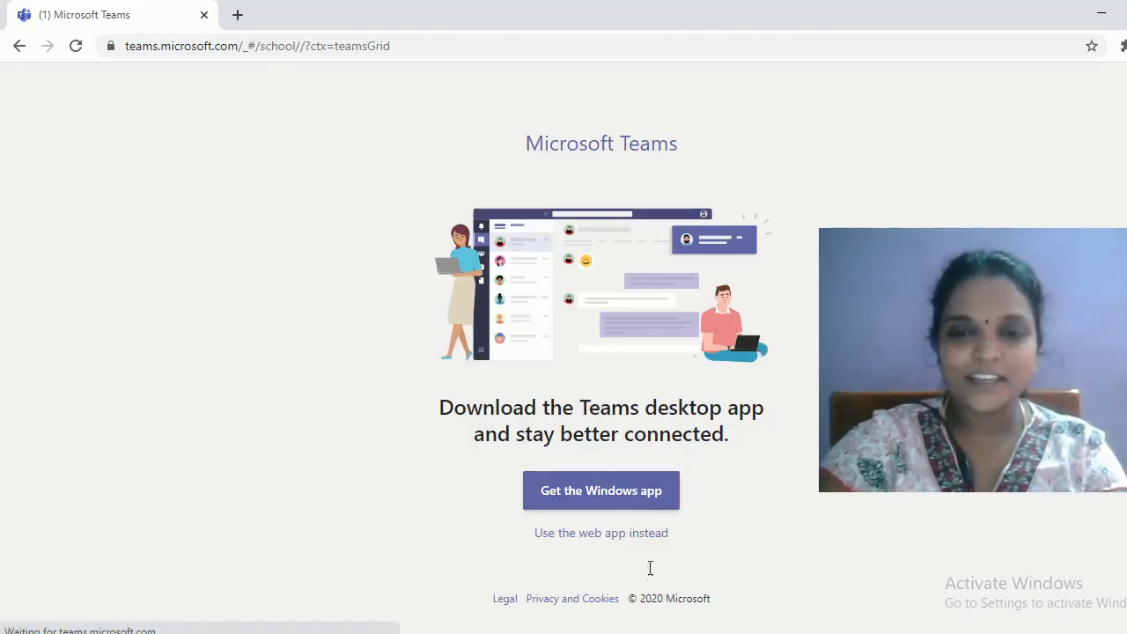
# Continue in the web app, browse Chat, Assignments and Calendar, then return to Teams
pyautogui.click(606, 534)
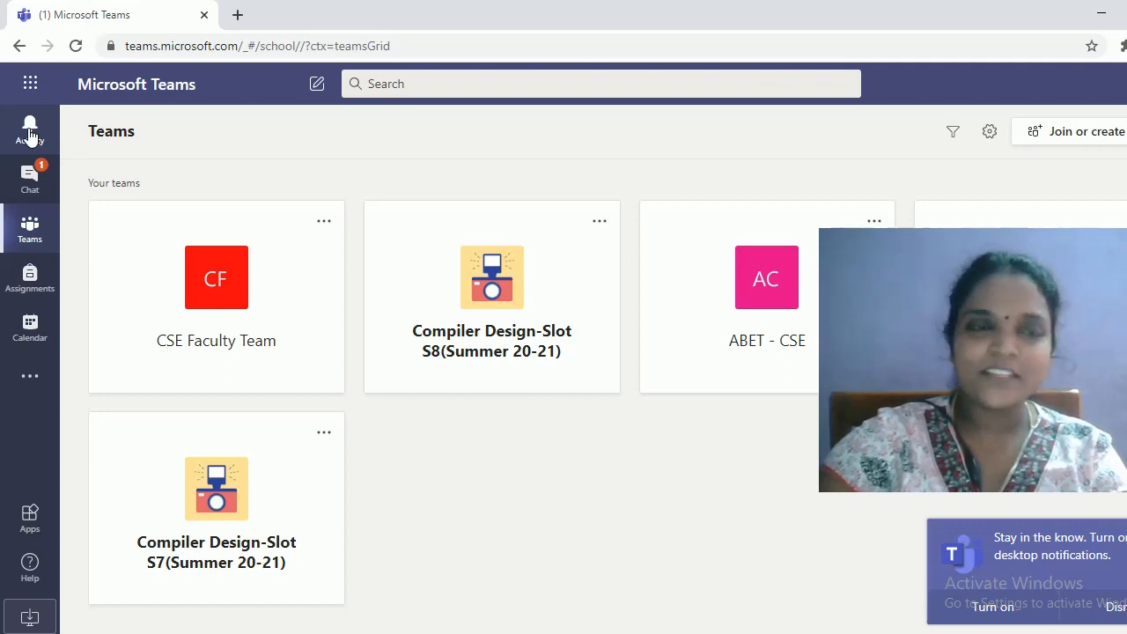
pyautogui.click(34, 183)
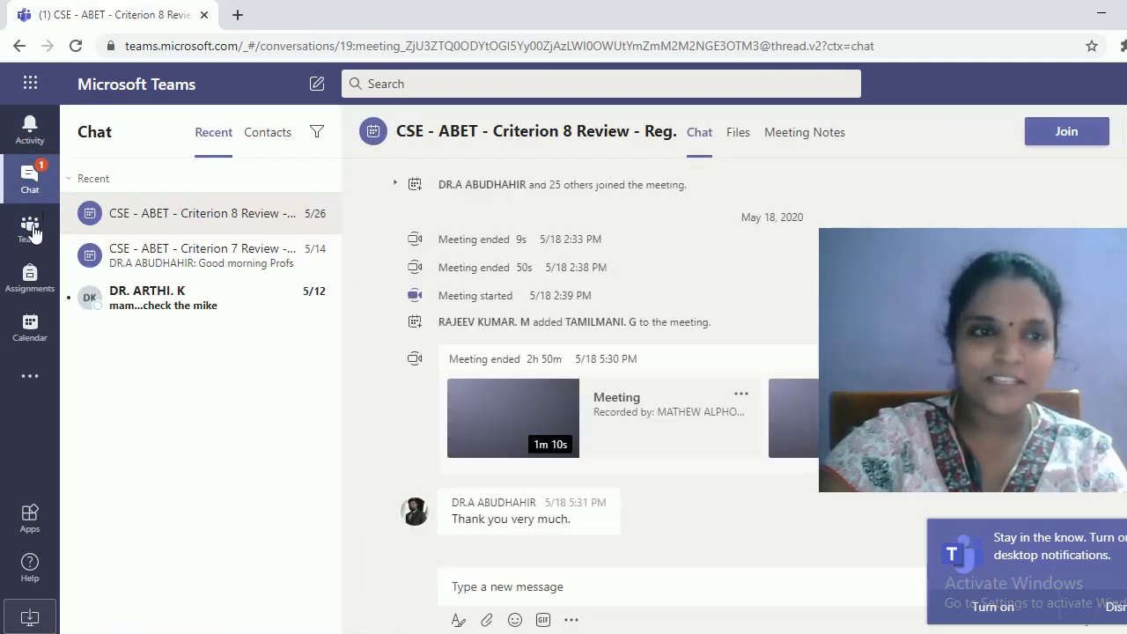
pyautogui.click(32, 231)
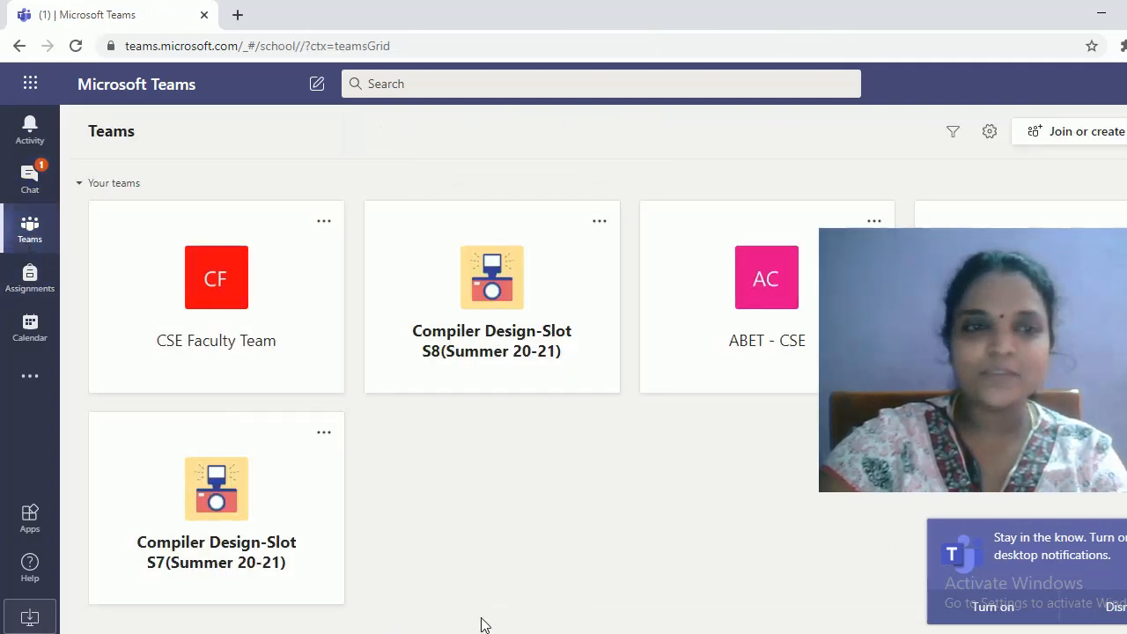
pyautogui.click(31, 280)
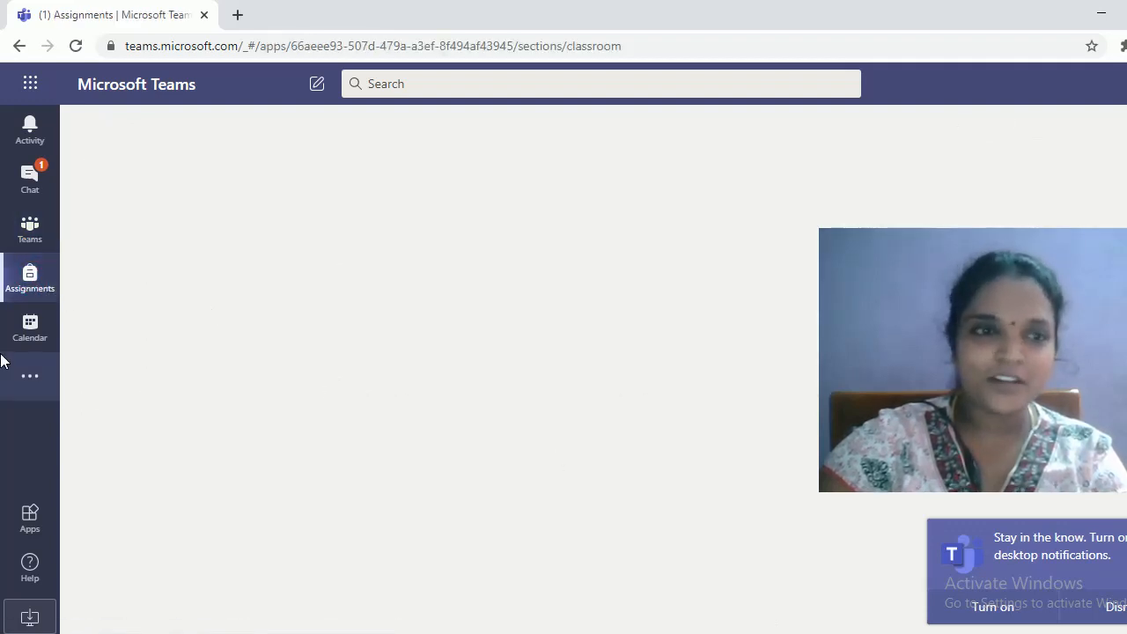
pyautogui.click(36, 334)
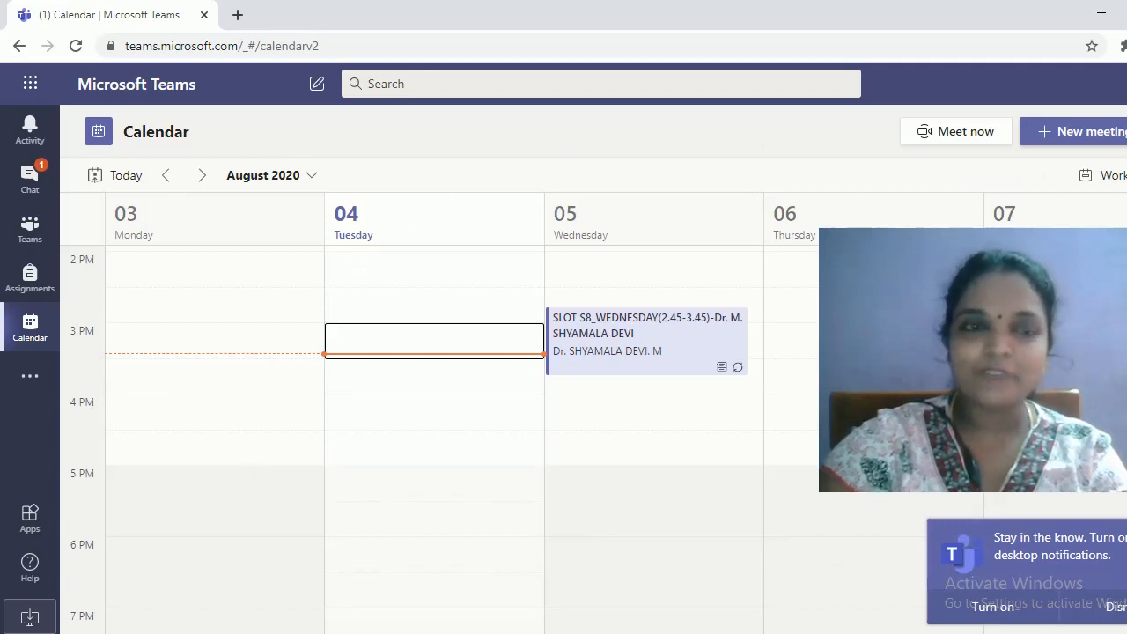
pyautogui.click(30, 231)
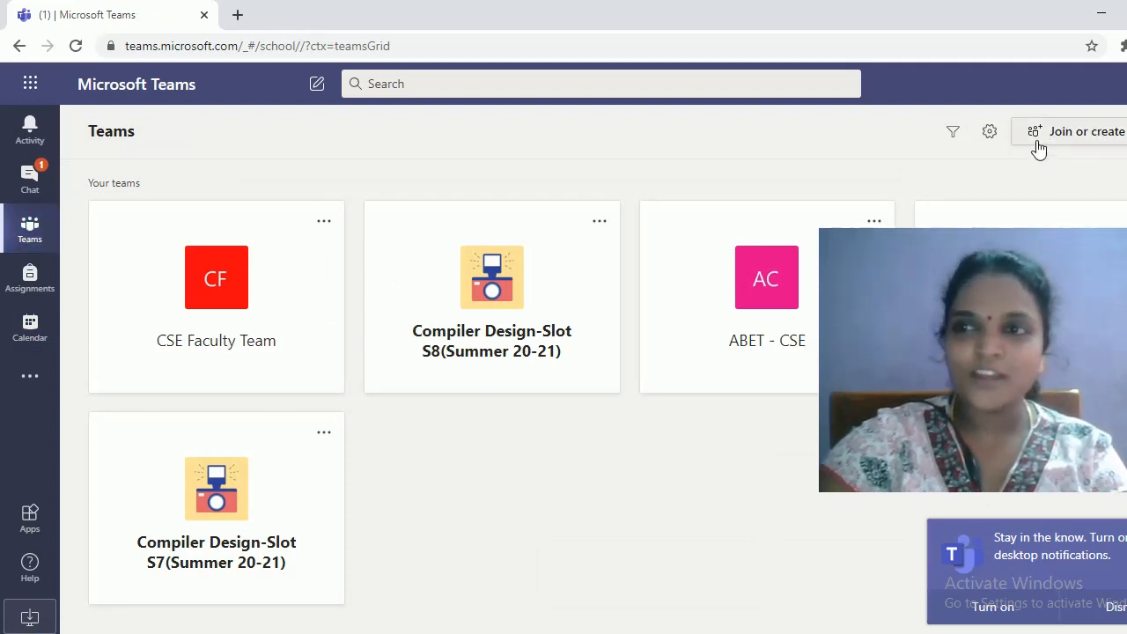
# Start creating a new team via Join or create a team and choose the Class type
pyautogui.click(1107, 138)
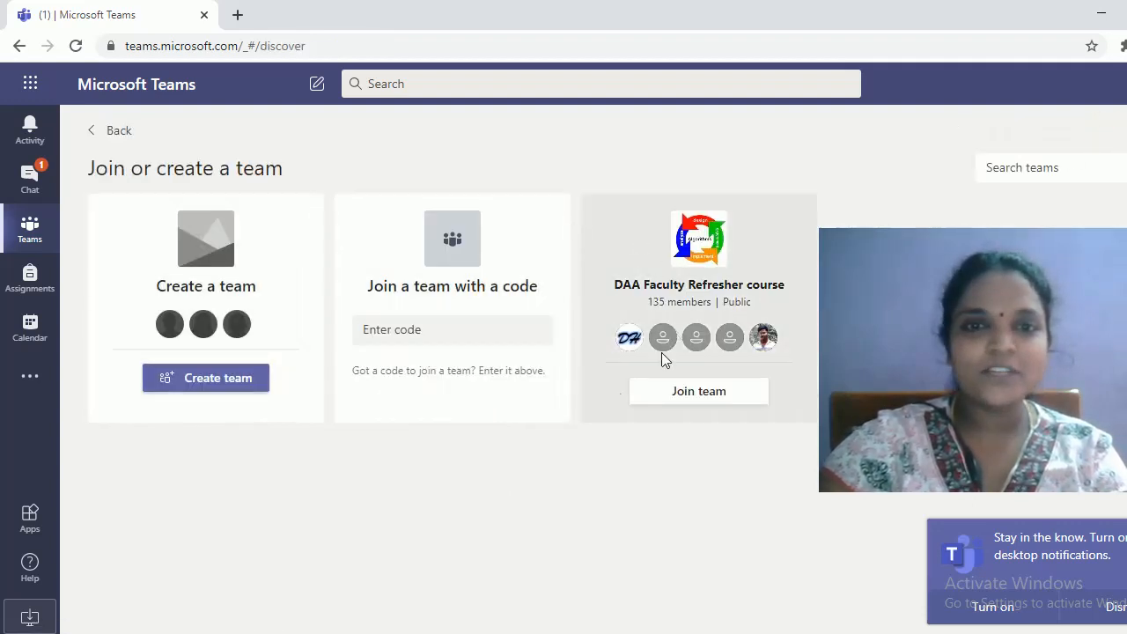
pyautogui.click(218, 383)
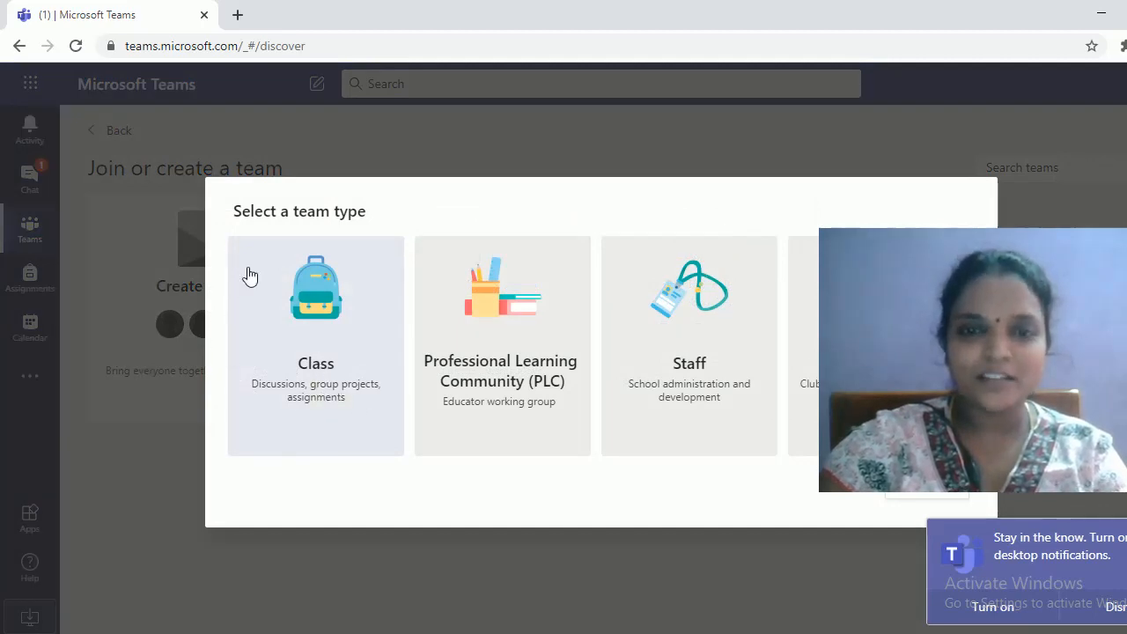
pyautogui.click(321, 370)
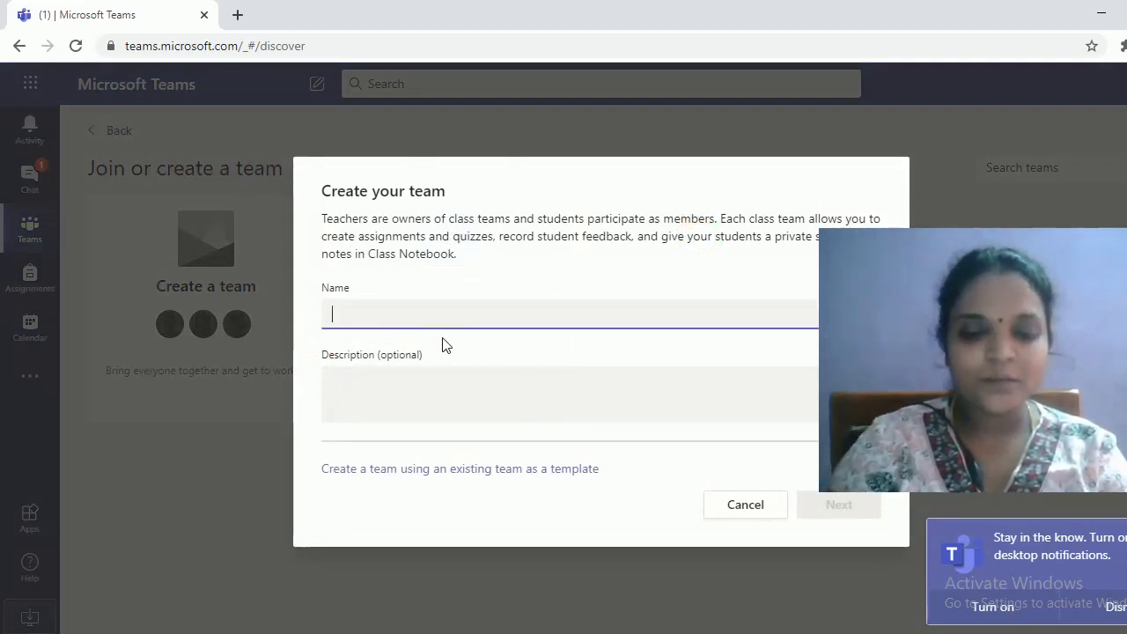
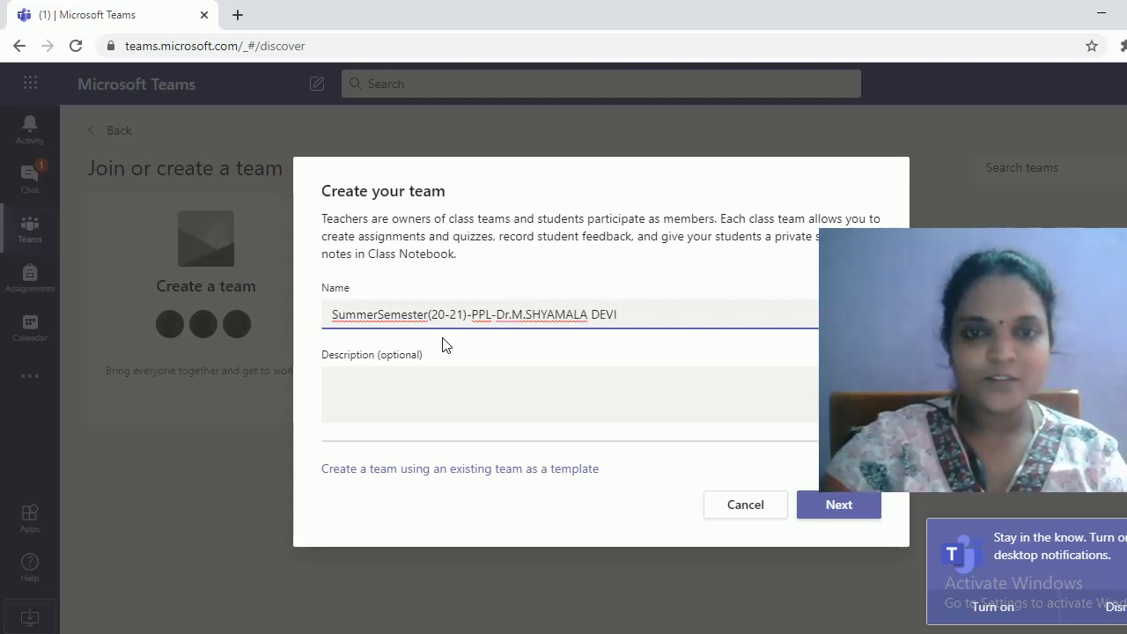
# Name the team SummerSemester(20-21)-PPL plus the teacher's name, copy it into Description, and create it
pyautogui.moveTo(634, 314); pyautogui.dragTo(252, 304)
pyautogui.hotkey('ctrl', 'c')
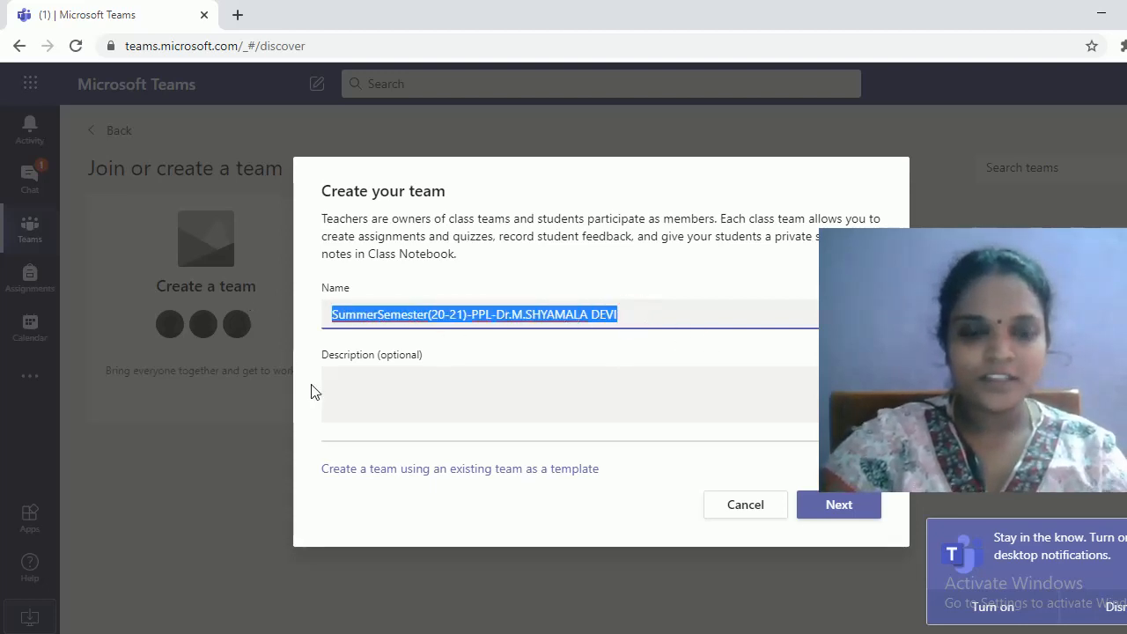
pyautogui.click(393, 392)
pyautogui.hotkey('ctrl', 'v')
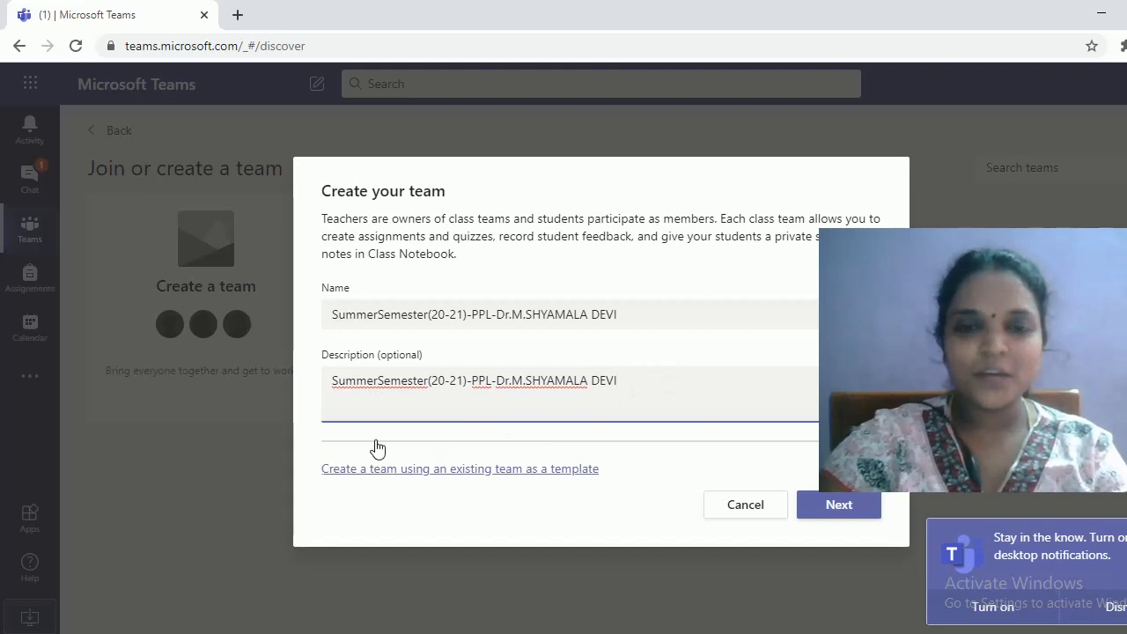
pyautogui.click(826, 505)
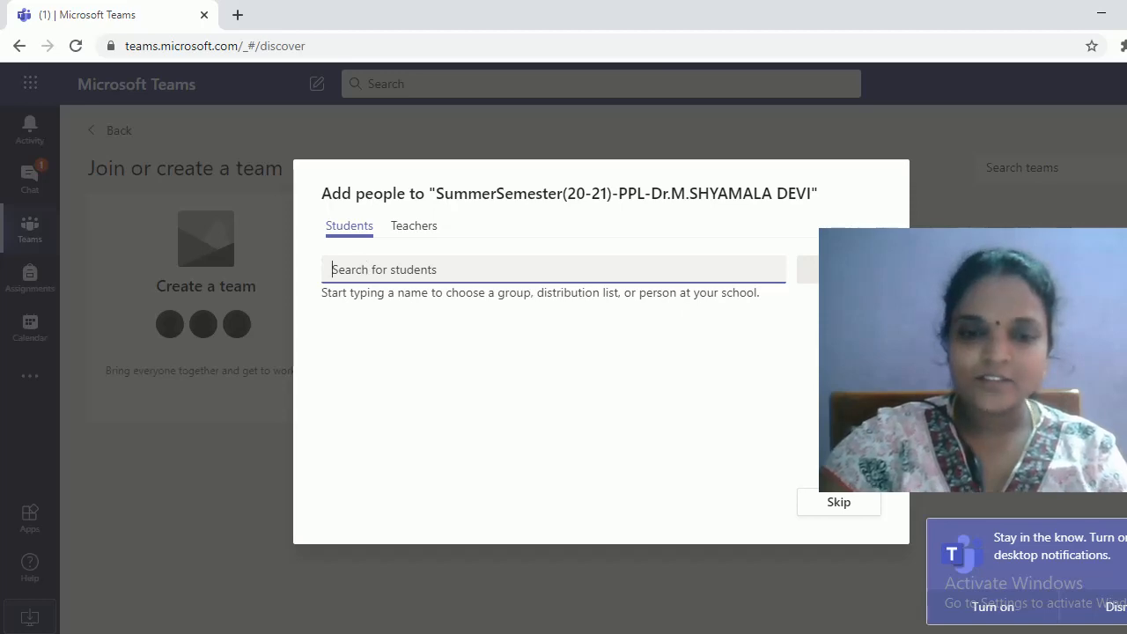
# Copy the first student's register number from the grades workbook into the Students search
pyautogui.click(537, 594)
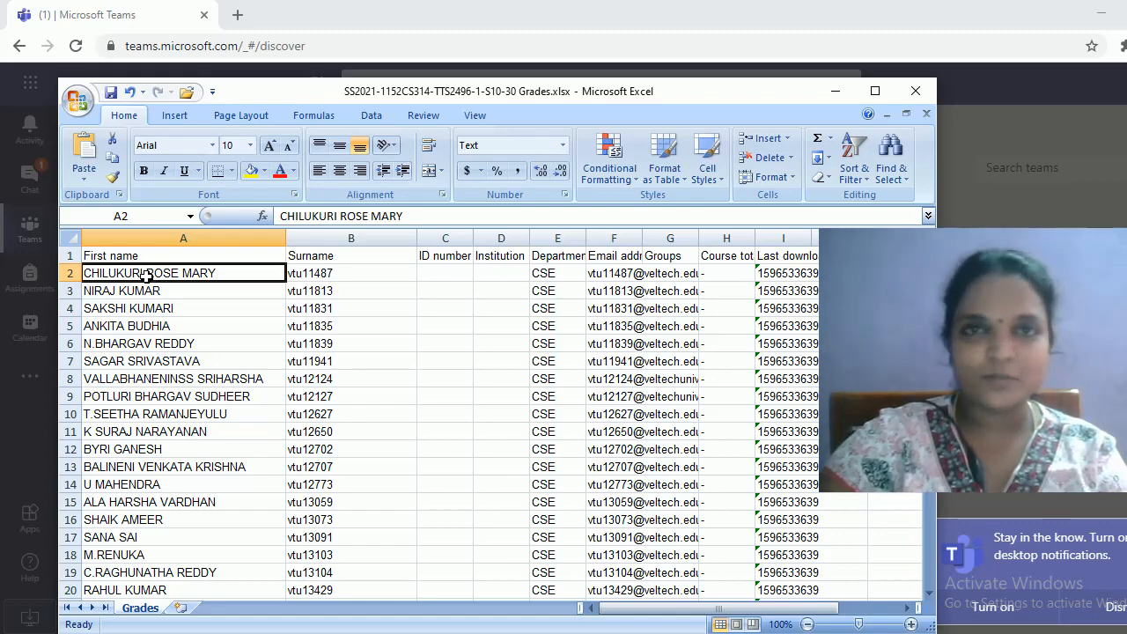
pyautogui.click(836, 91)
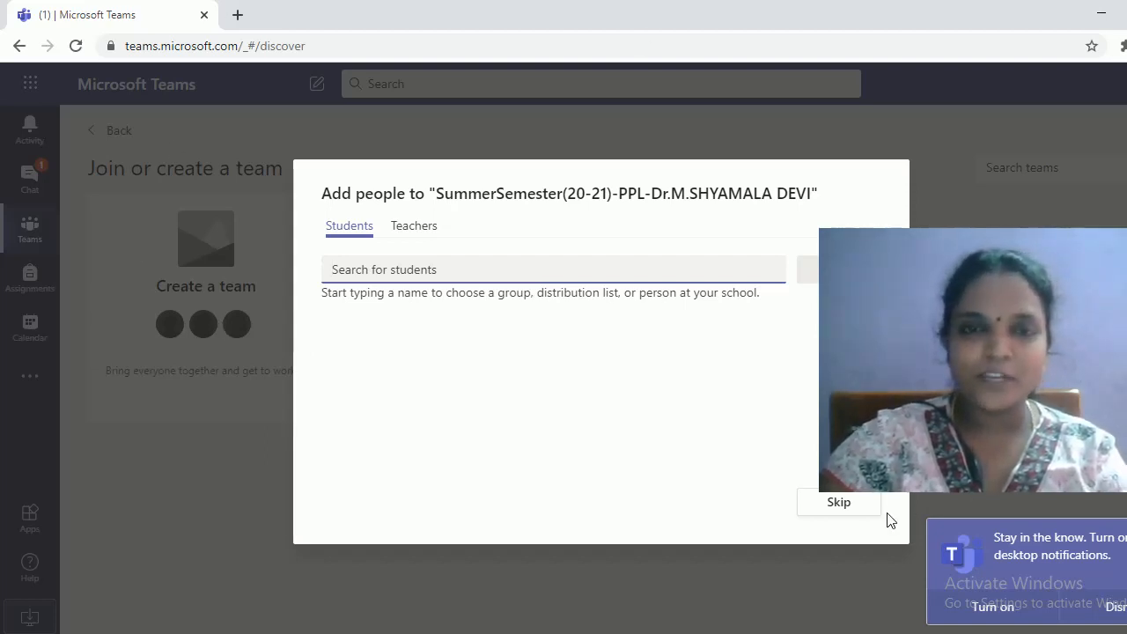
pyautogui.click(450, 633)
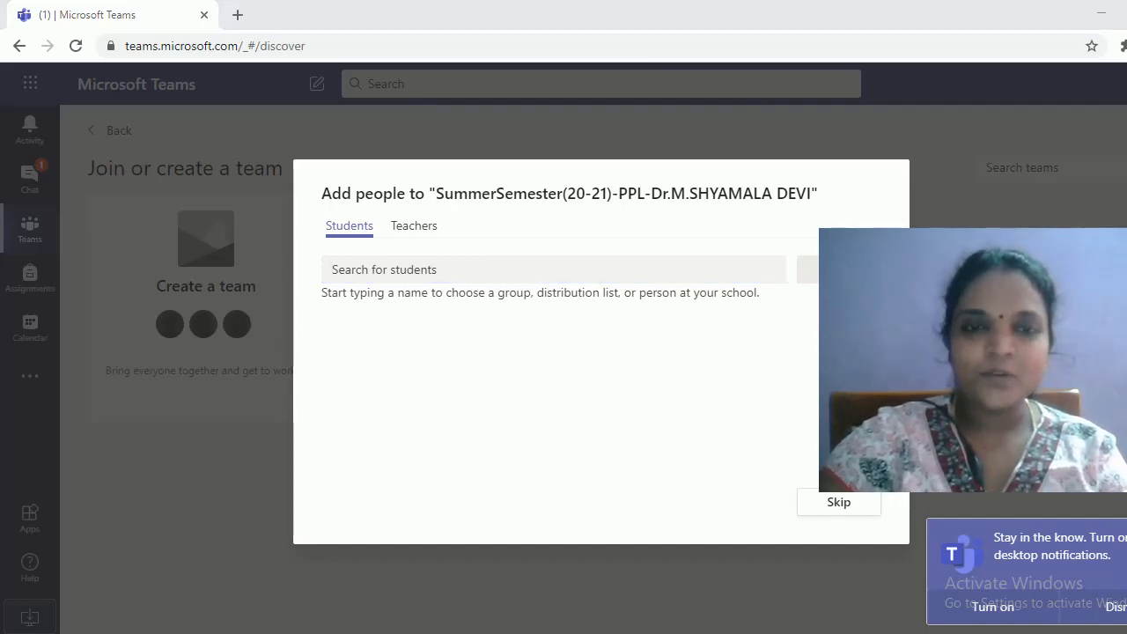
pyautogui.click(531, 585)
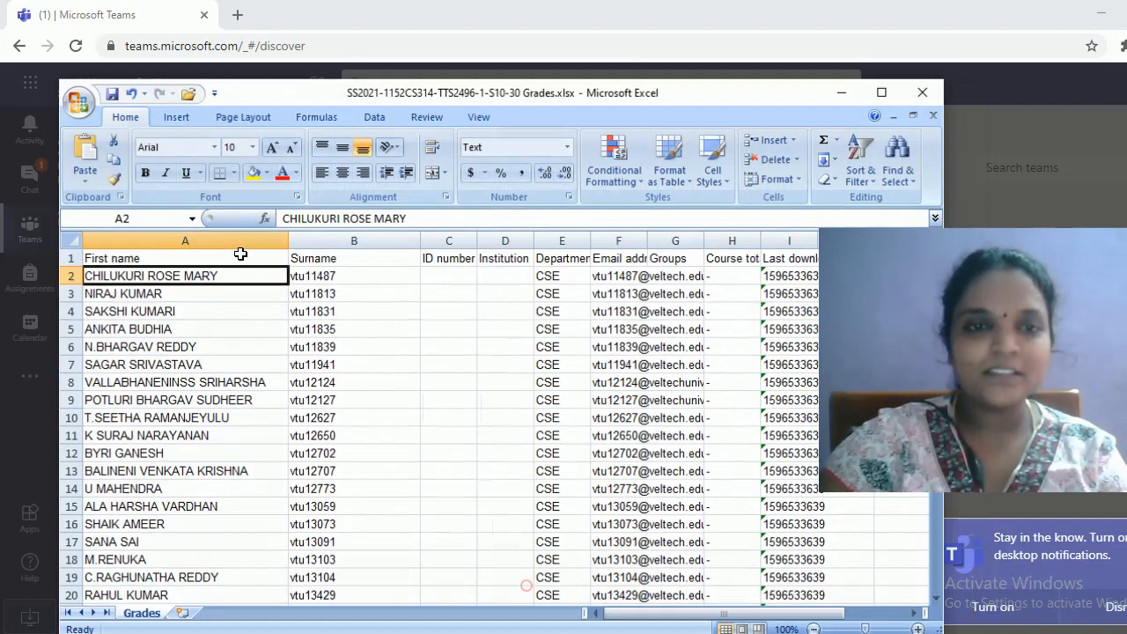
pyautogui.click(333, 273)
pyautogui.moveTo(340, 216); pyautogui.dragTo(249, 220)
pyautogui.hotkey('ctrl', 'c')
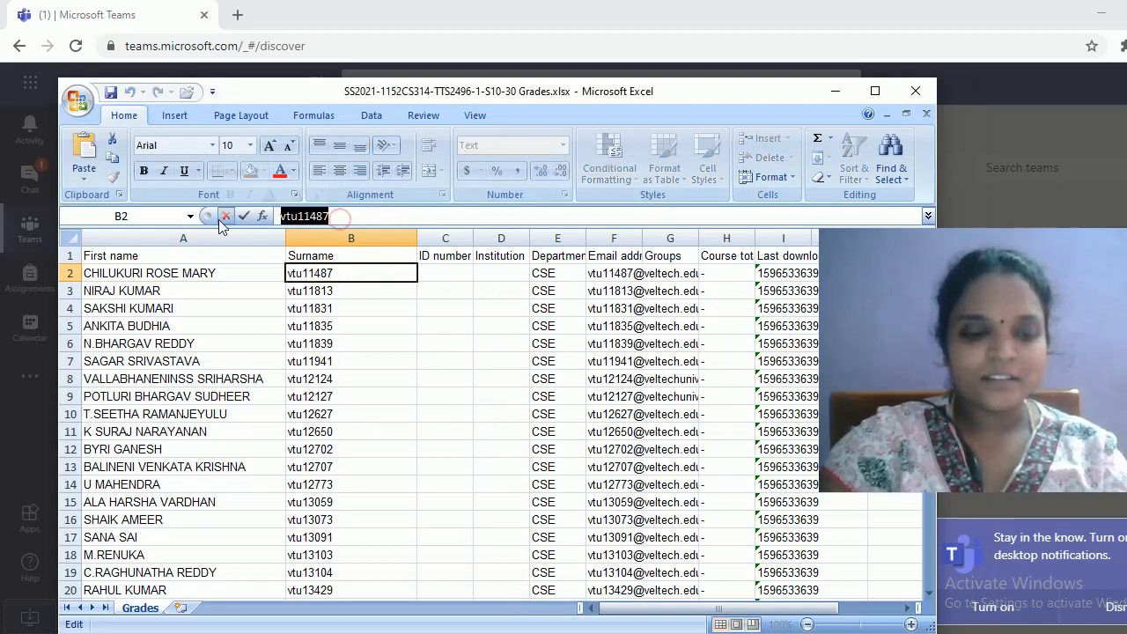
pyautogui.click(834, 91)
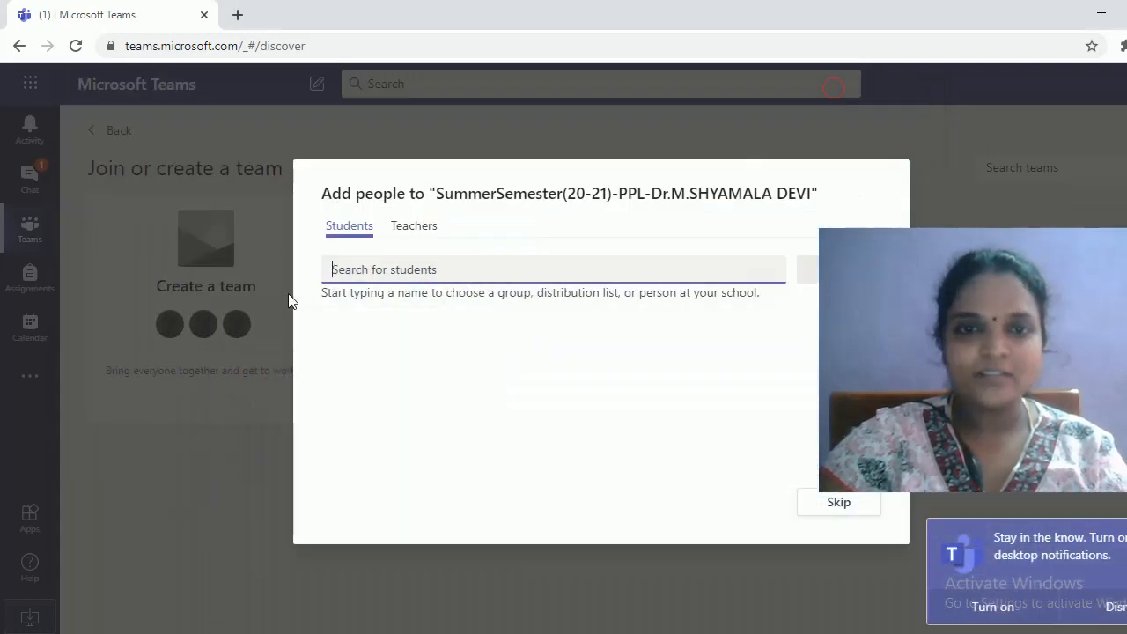
pyautogui.hotkey('ctrl', 'v')
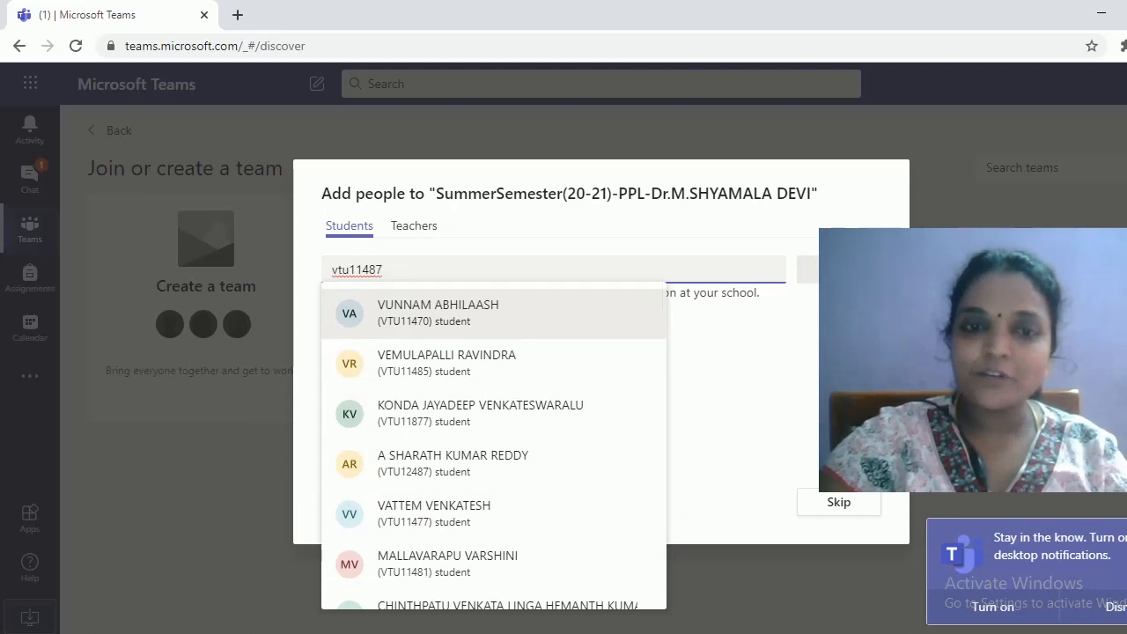
# Copy the first student's full name from column A of the grades workbook
pyautogui.moveTo(469, 629)
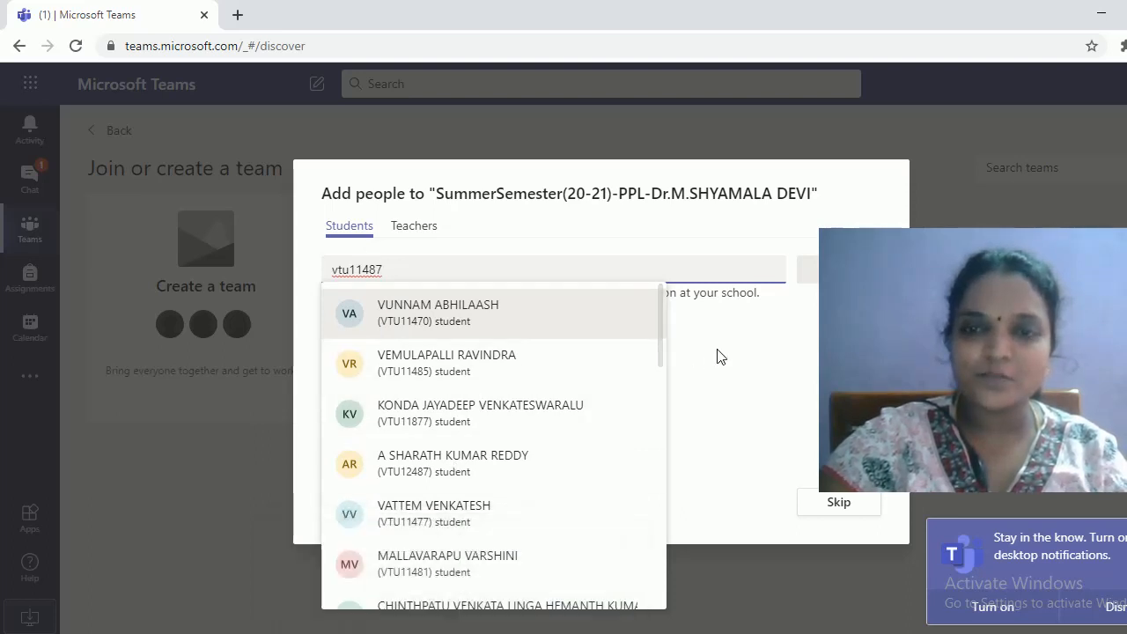
pyautogui.moveTo(660, 344); pyautogui.dragTo(655, 585)
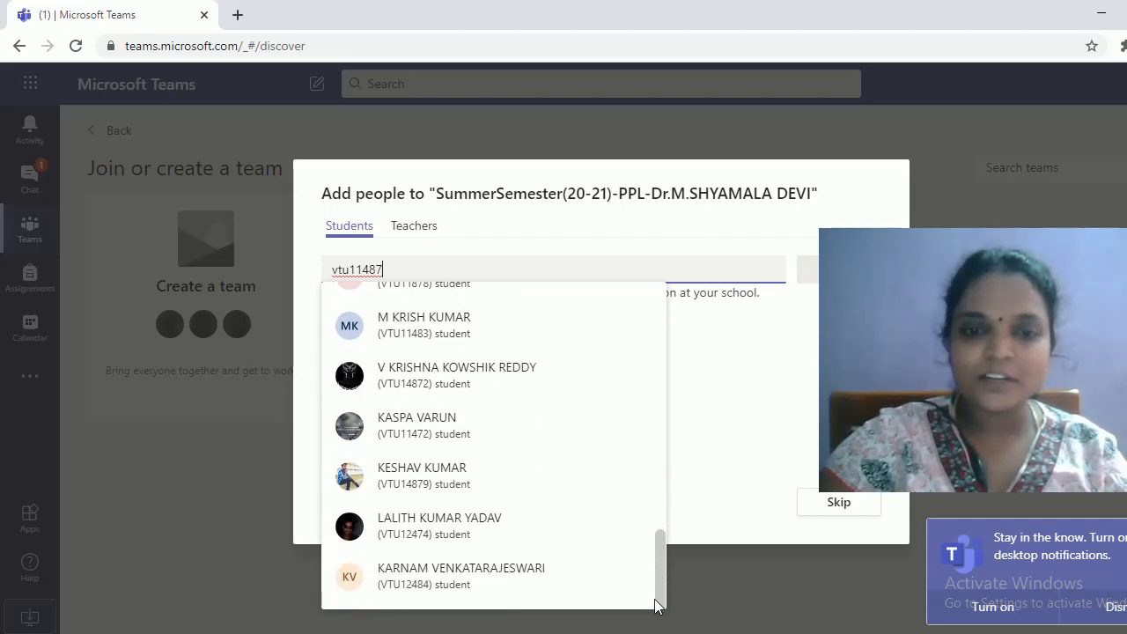
pyautogui.click(453, 632)
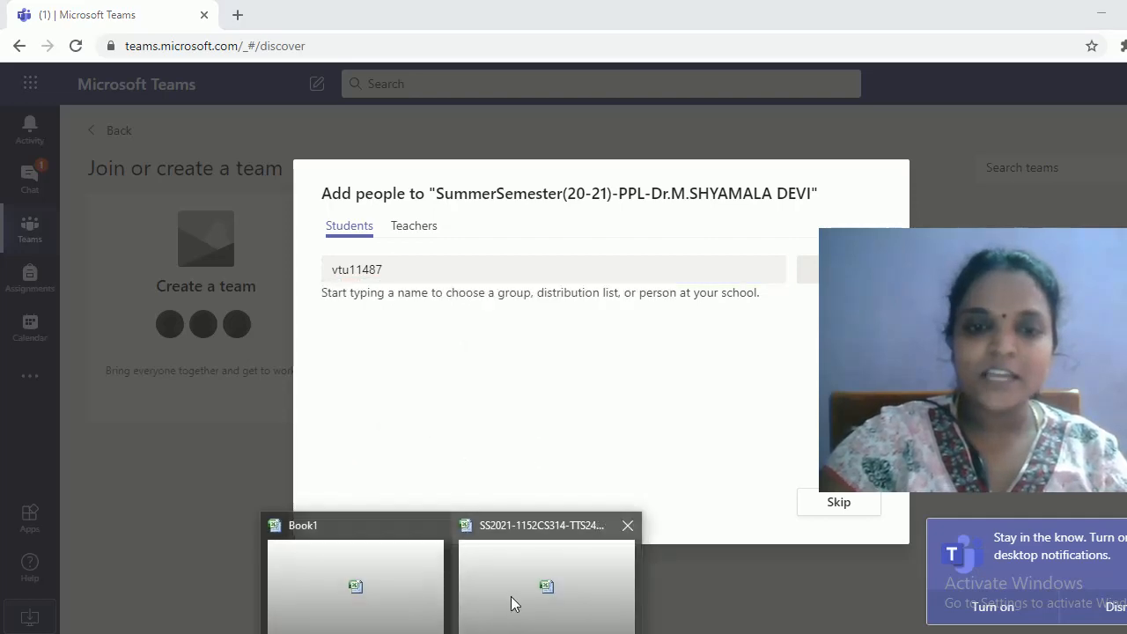
pyautogui.click(511, 599)
pyautogui.click(204, 276)
pyautogui.moveTo(281, 216); pyautogui.dragTo(406, 217)
pyautogui.hotkey('ctrl', 'c')
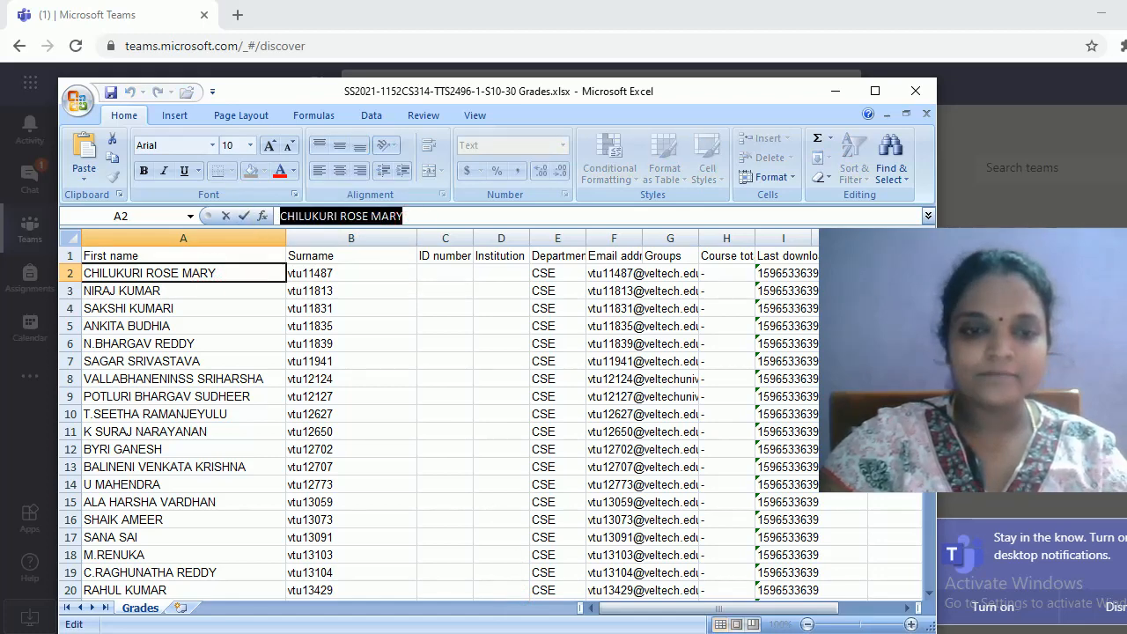
pyautogui.moveTo(189, 627)
pyautogui.click(285, 599)
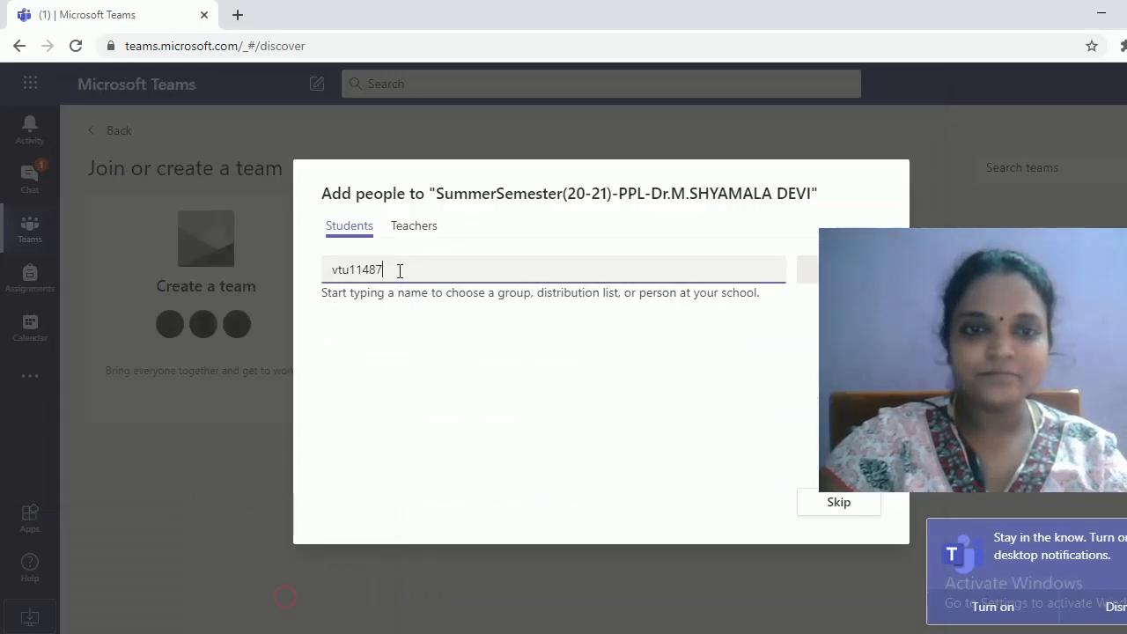
# Replace the register number with the first student's name and pick their suggestion
pyautogui.moveTo(400, 271); pyautogui.dragTo(322, 268)
pyautogui.hotkey('ctrl', 'v')
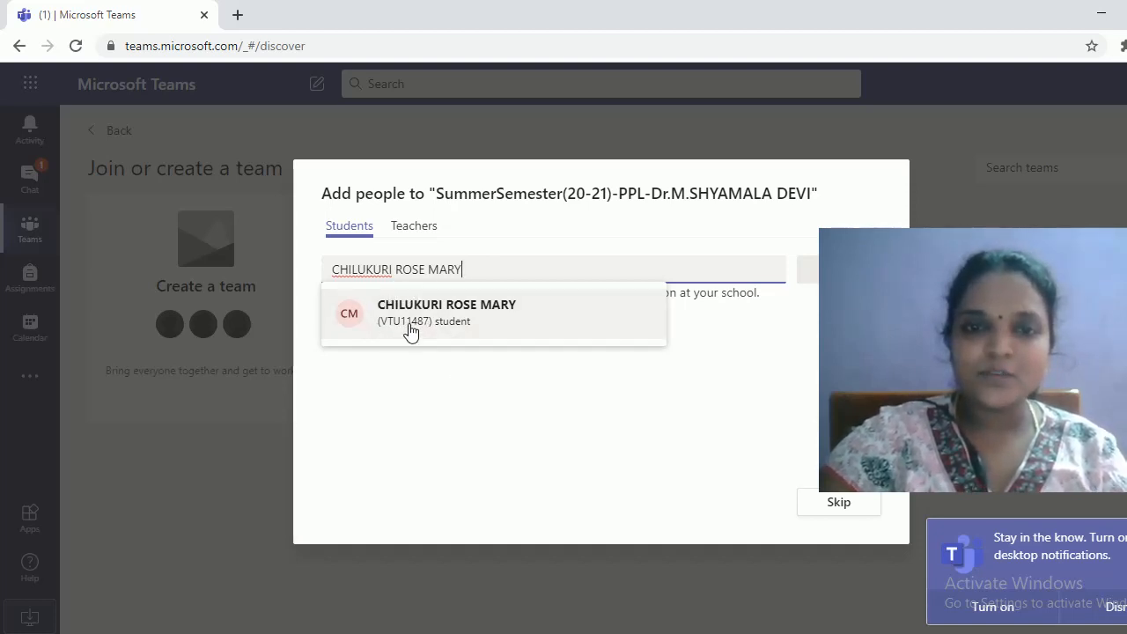
pyautogui.click(462, 319)
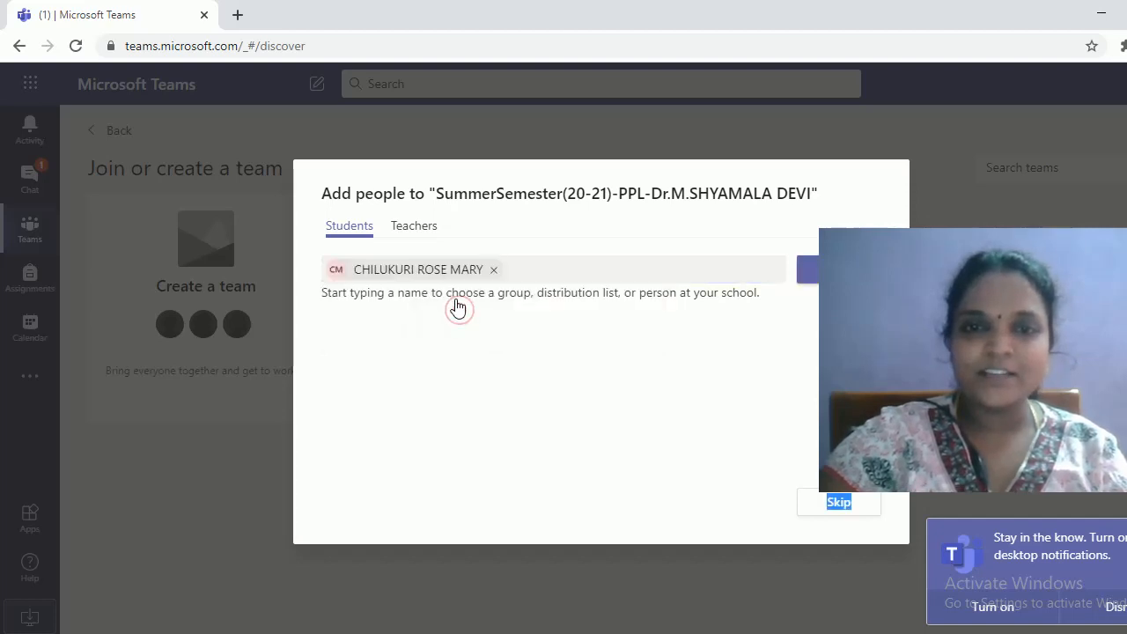
pyautogui.moveTo(468, 278)
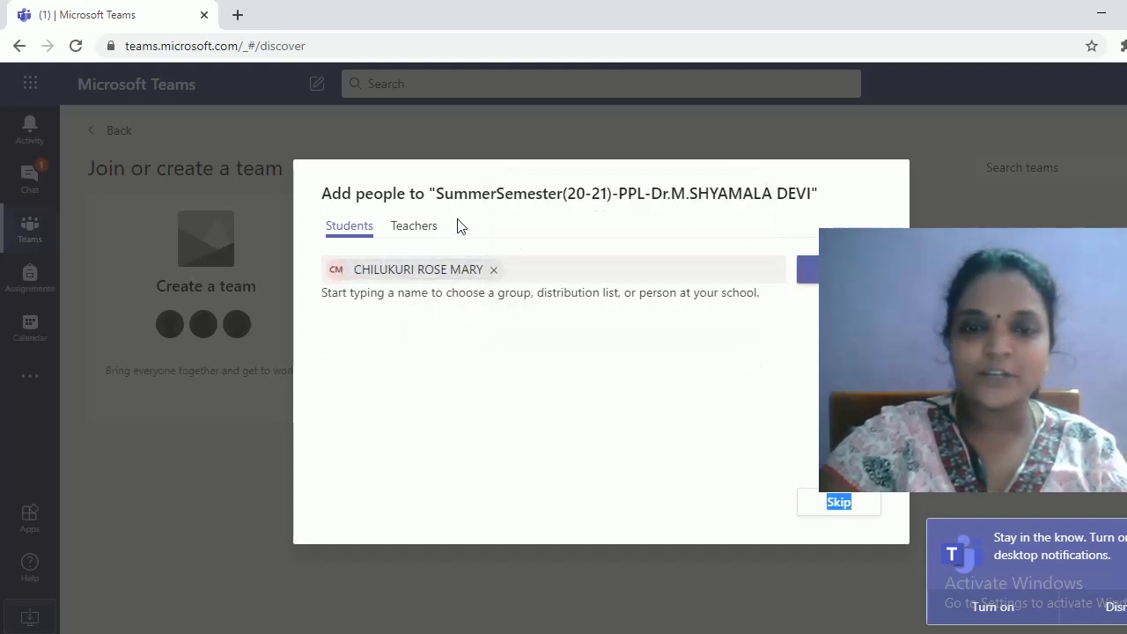
# Copy the second student's name from the workbook and paste it into the Students search
pyautogui.click(488, 604)
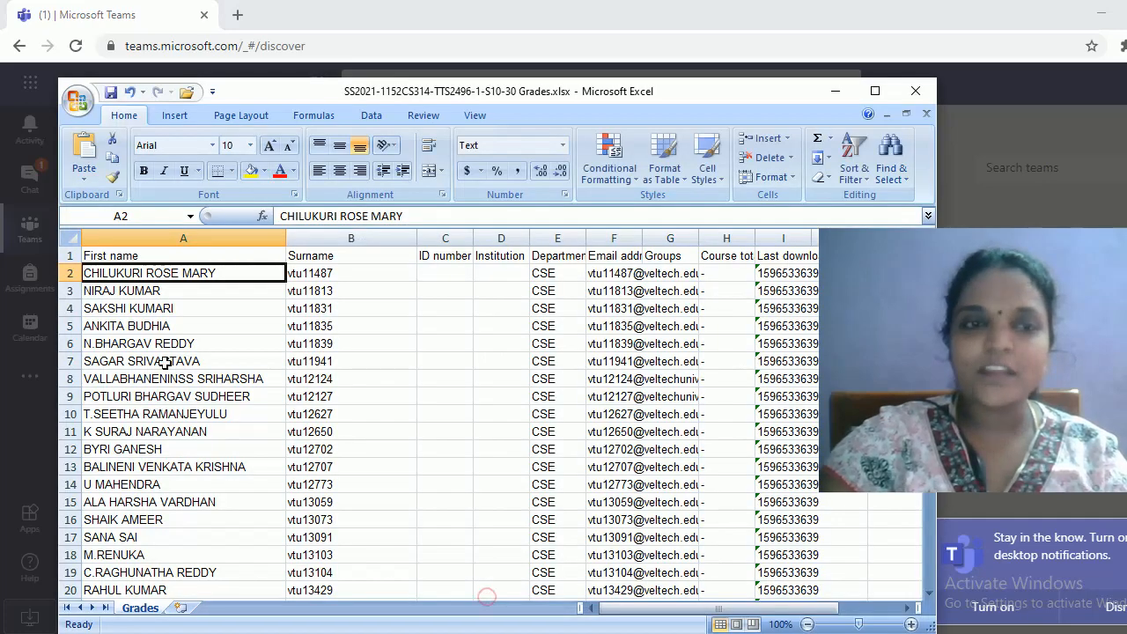
pyautogui.click(187, 290)
pyautogui.moveTo(356, 216); pyautogui.dragTo(278, 216)
pyautogui.hotkey('ctrl', 'c')
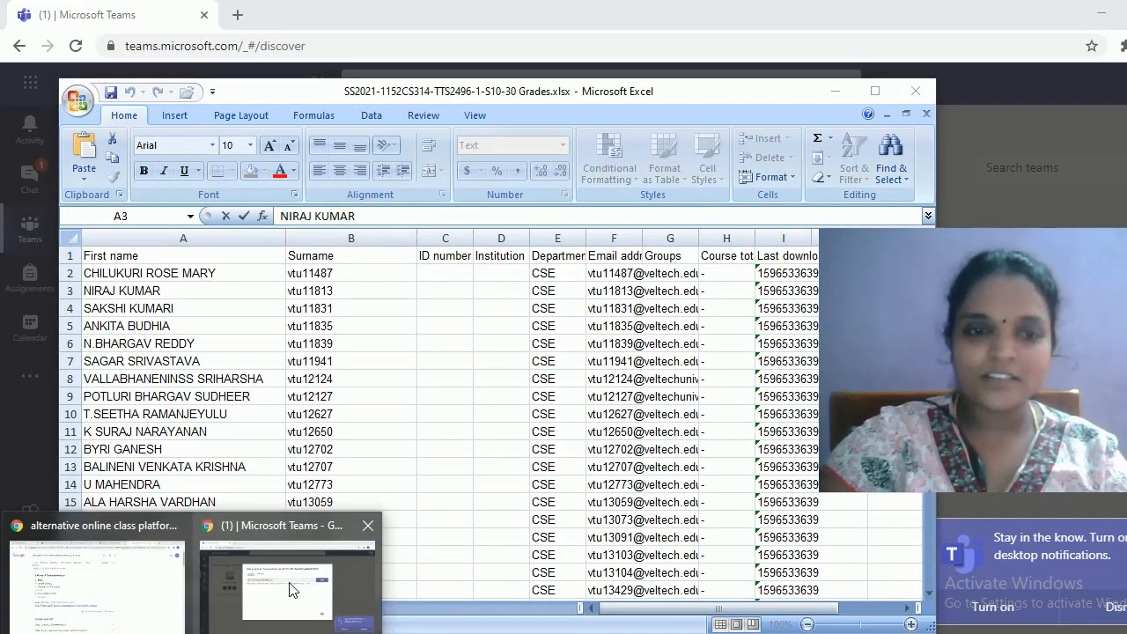
pyautogui.click(293, 585)
pyautogui.click(529, 274)
pyautogui.hotkey('ctrl', 'v')
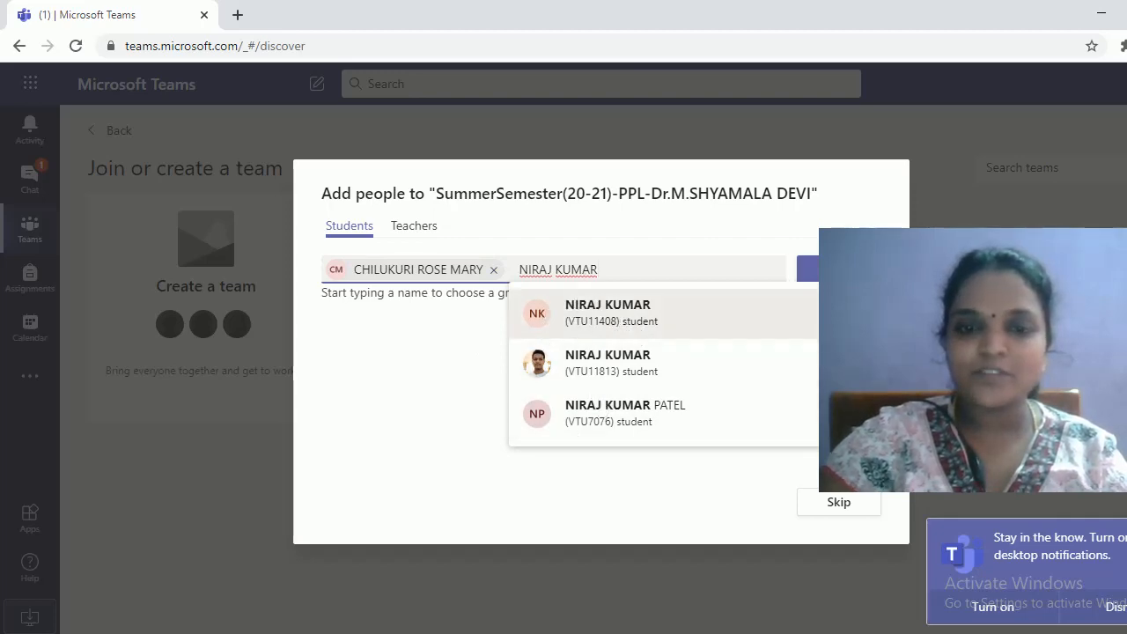
pyautogui.click(451, 633)
pyautogui.click(541, 592)
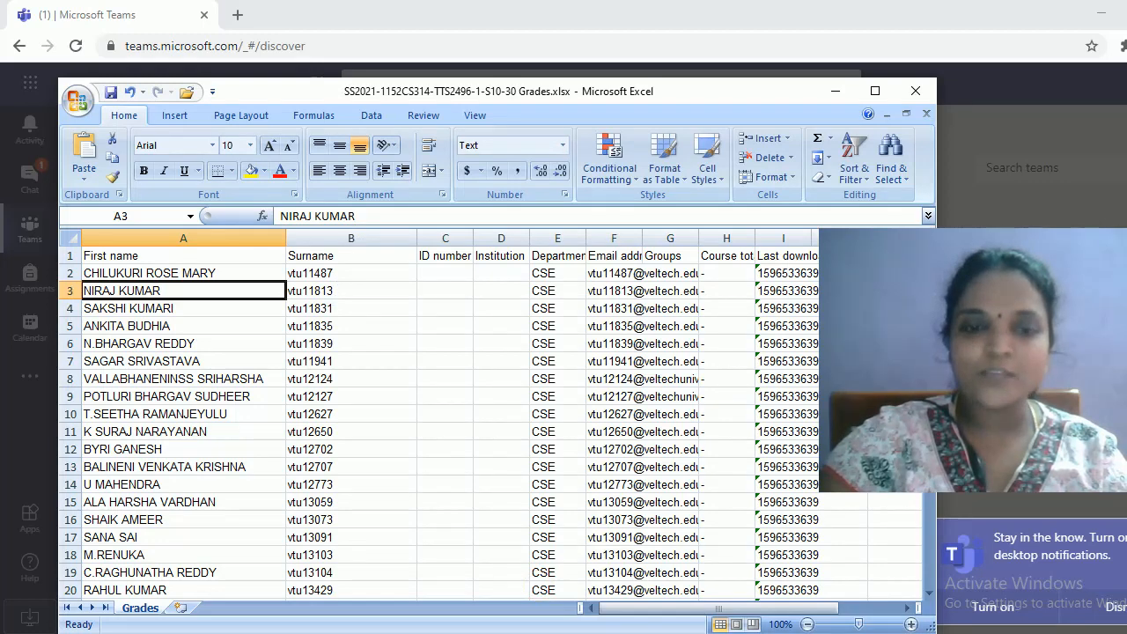
pyautogui.click(279, 584)
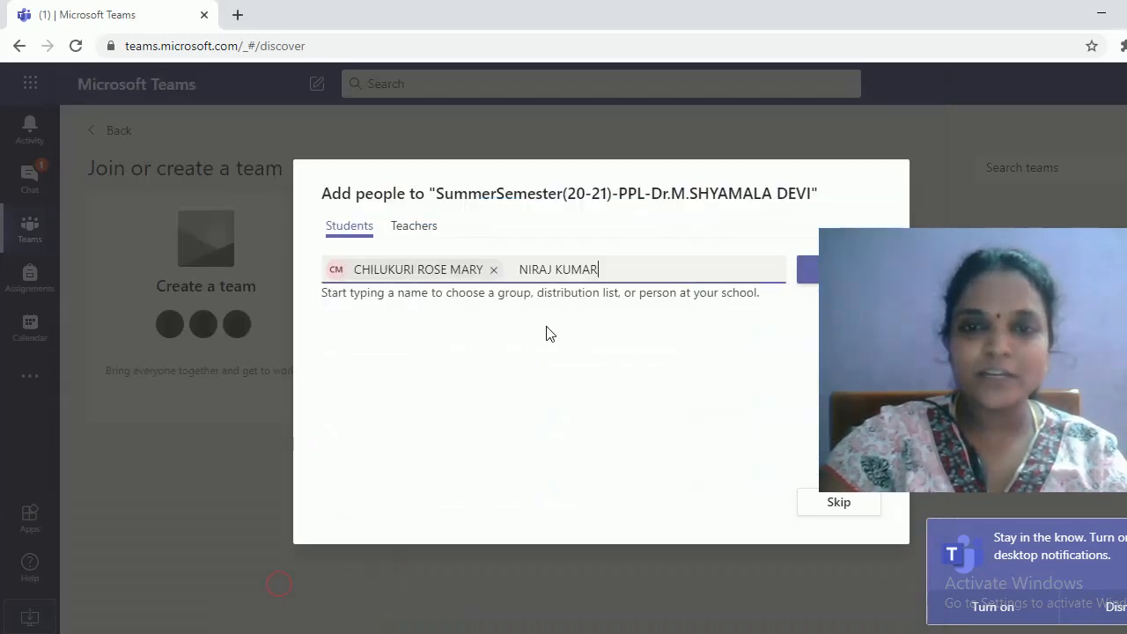
# Retype the second student's name, select the matching suggestion, and add both students
pyautogui.tripleClick(596, 270)
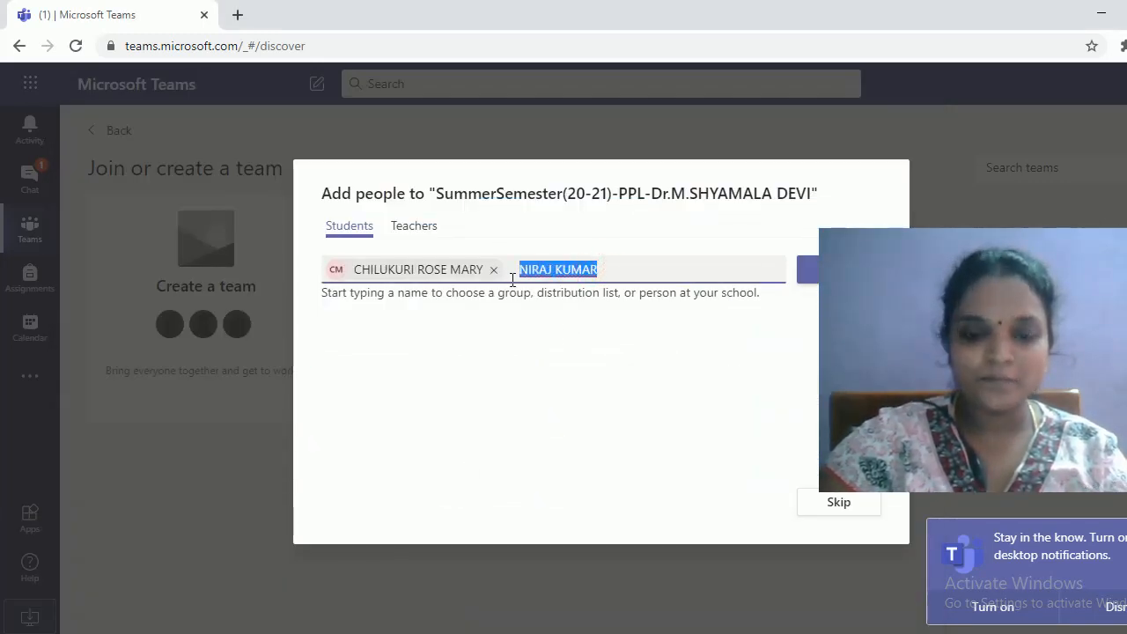
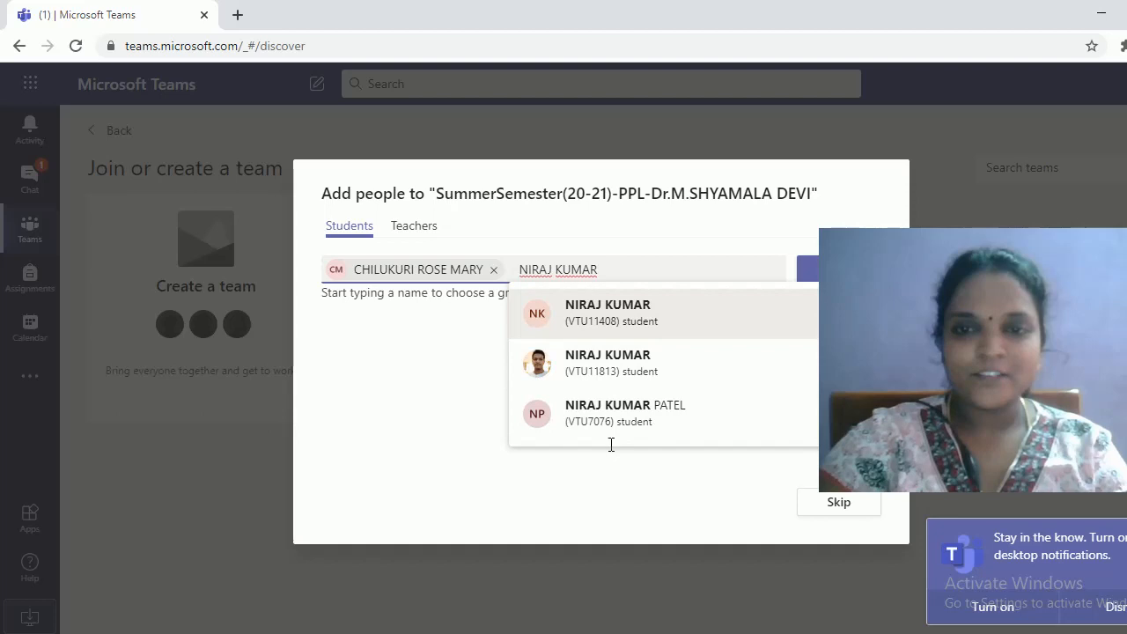
pyautogui.click(617, 369)
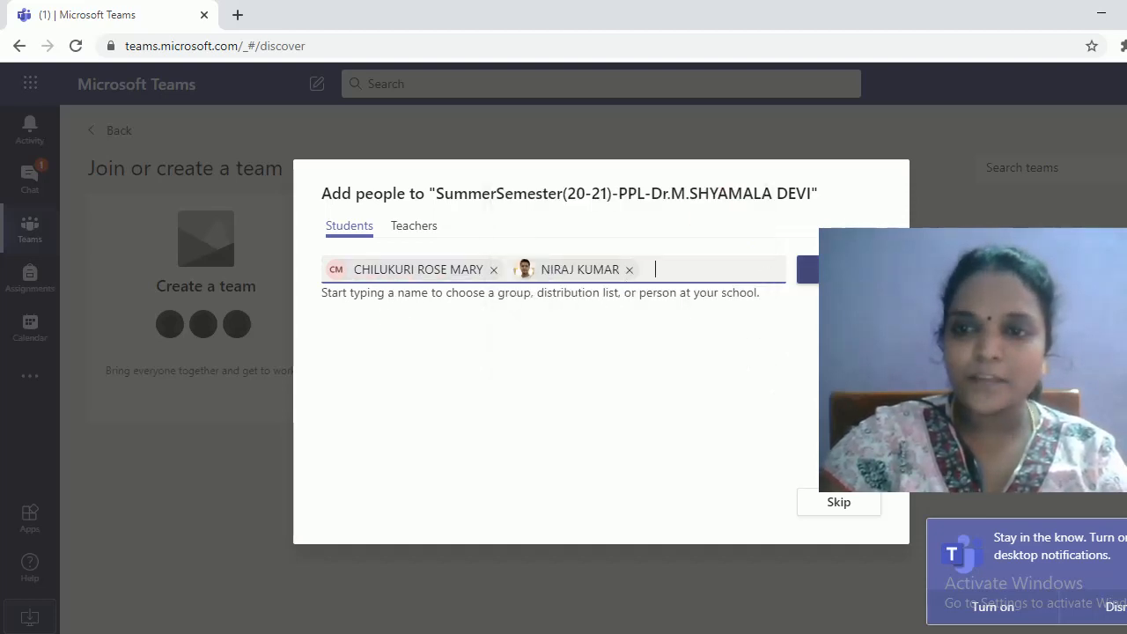
pyautogui.click(836, 269)
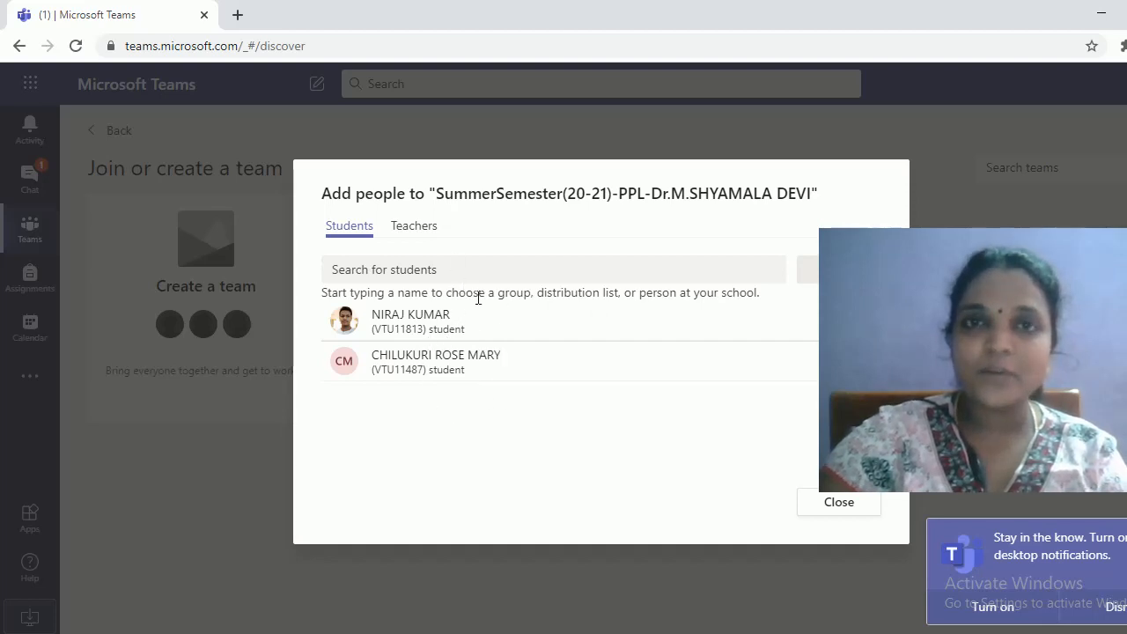
# Close the Add people dialog and choose Manage team from the team's options menu
pyautogui.click(839, 502)
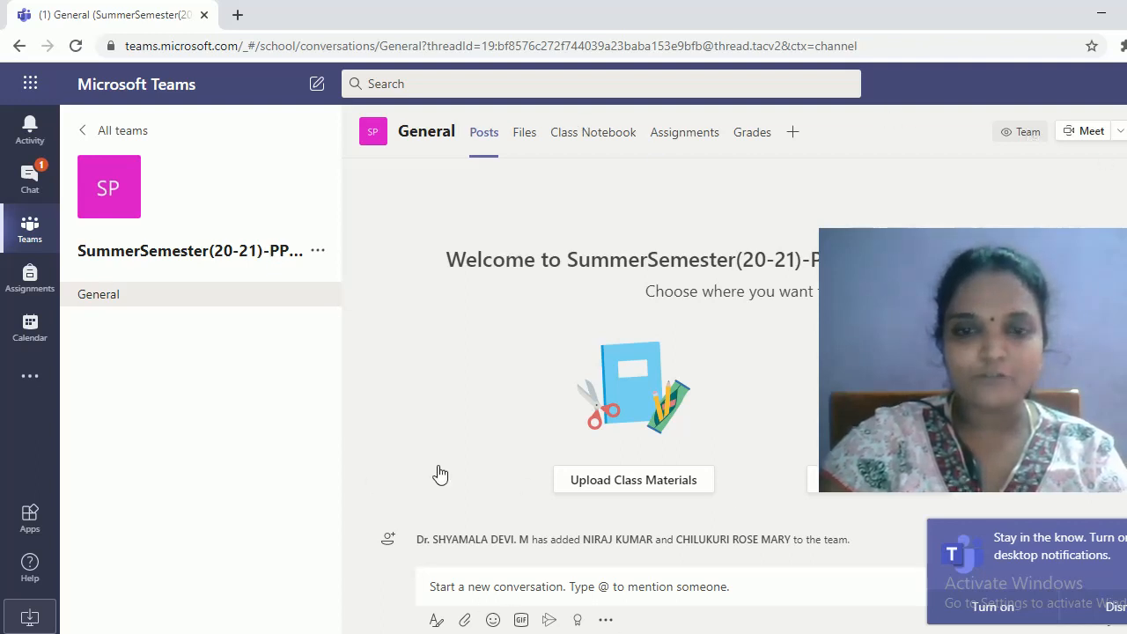
pyautogui.click(318, 251)
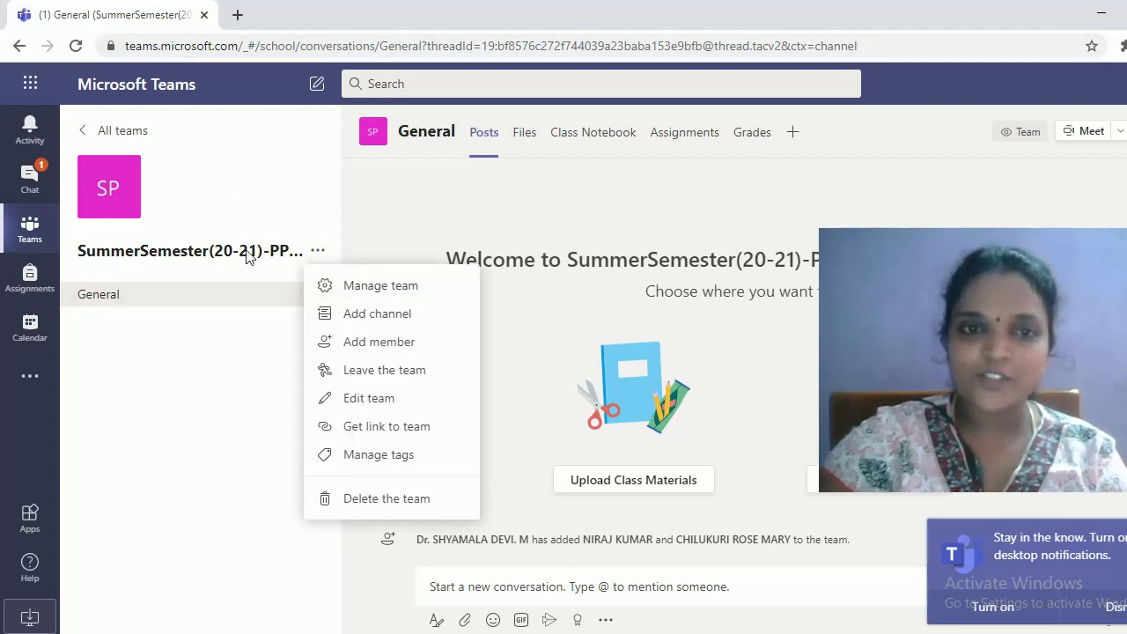
pyautogui.click(224, 345)
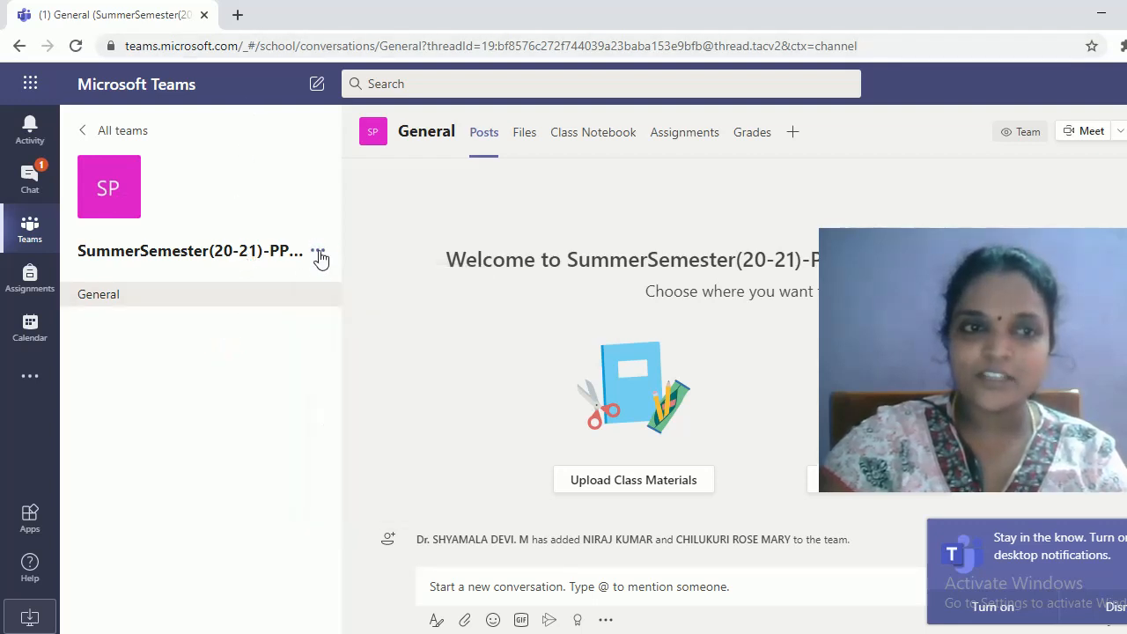
pyautogui.click(318, 252)
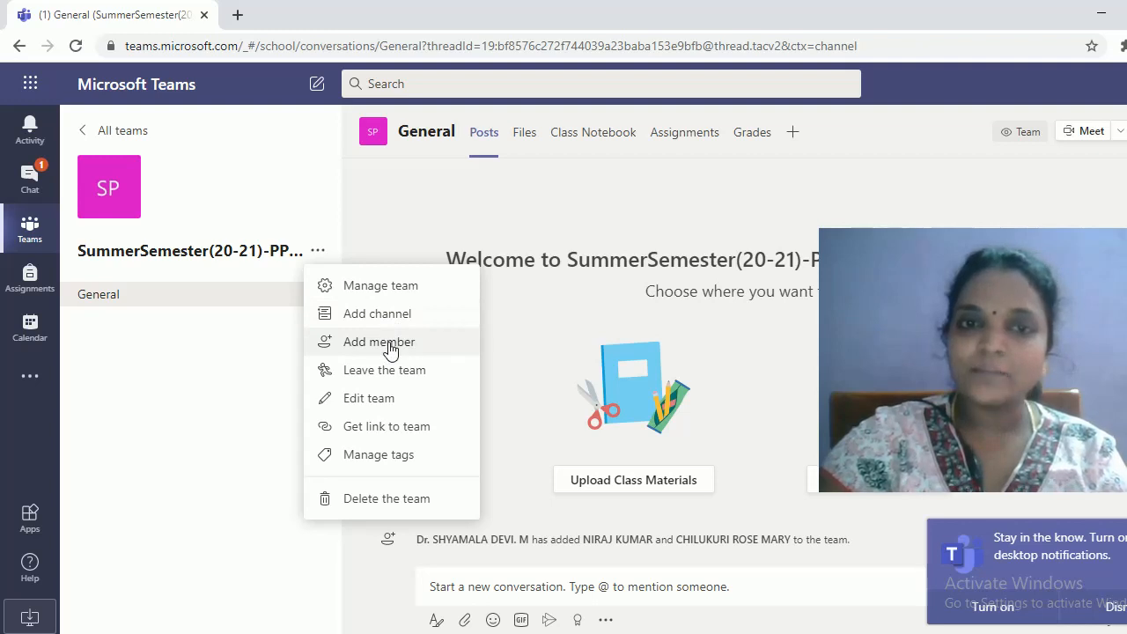
pyautogui.click(381, 287)
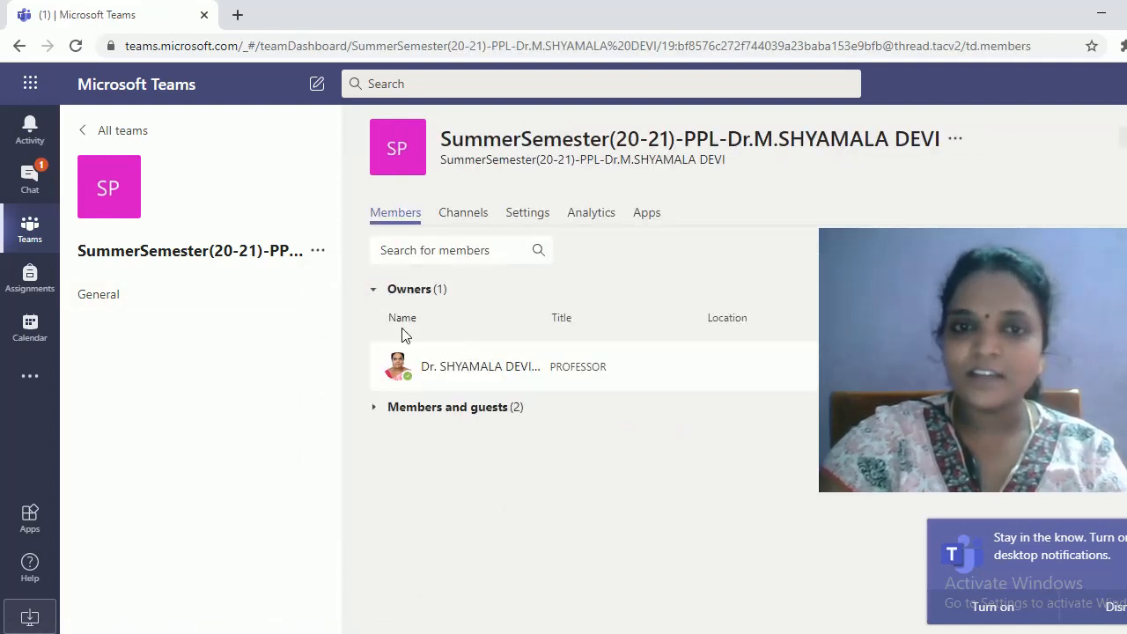
# Expand members and guests, then view the team's Channels, Analytics and Settings tabs
pyautogui.moveTo(427, 370)
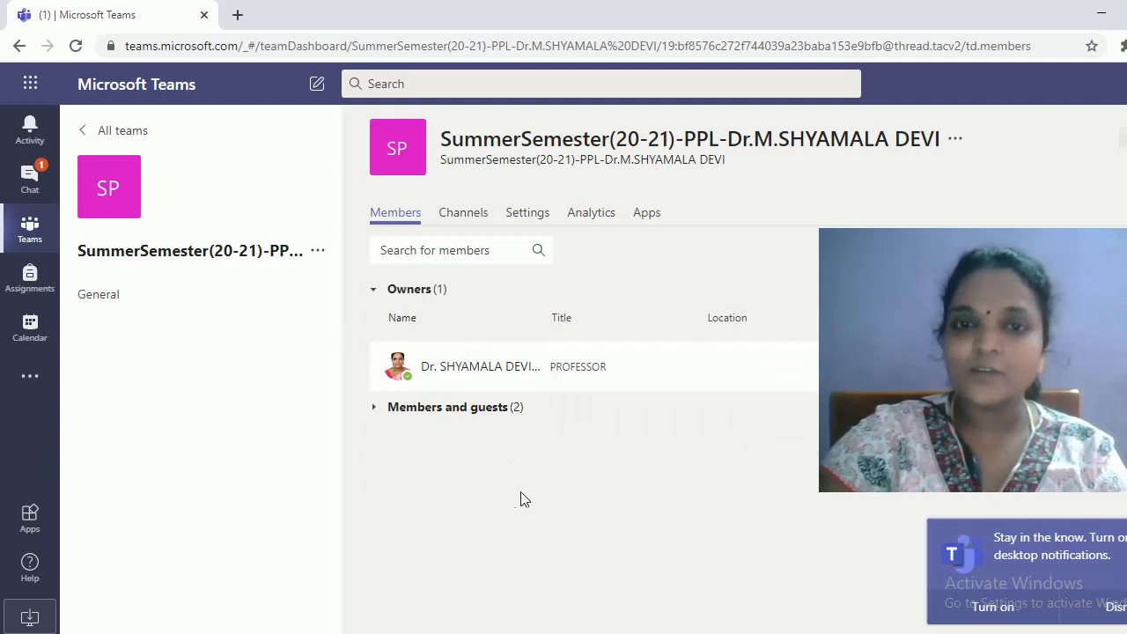
pyautogui.click(454, 410)
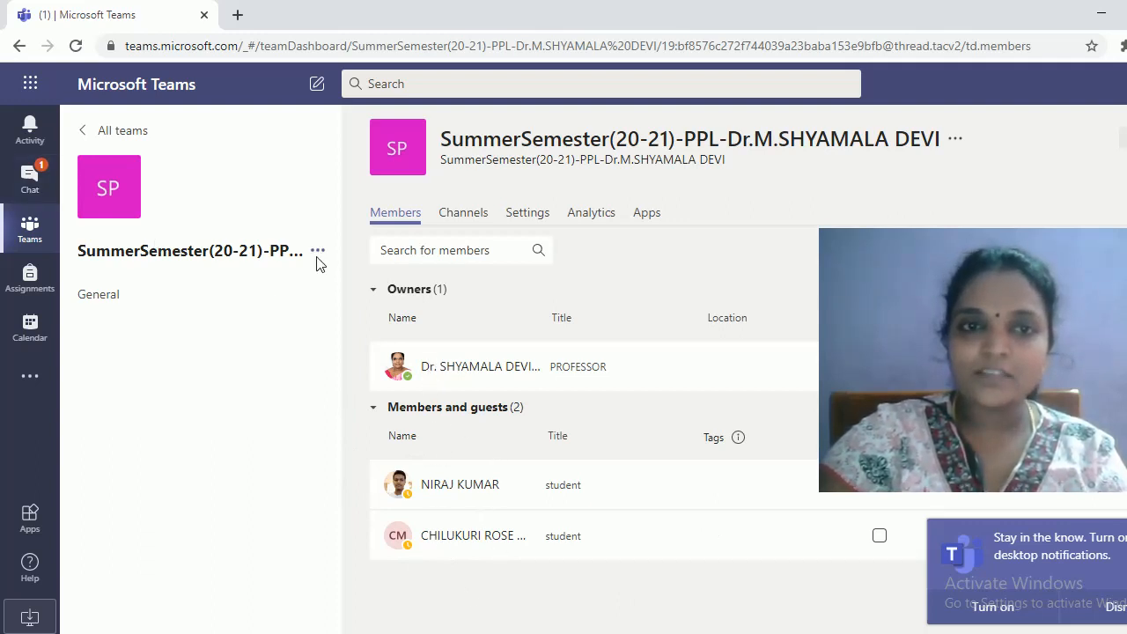
pyautogui.click(475, 219)
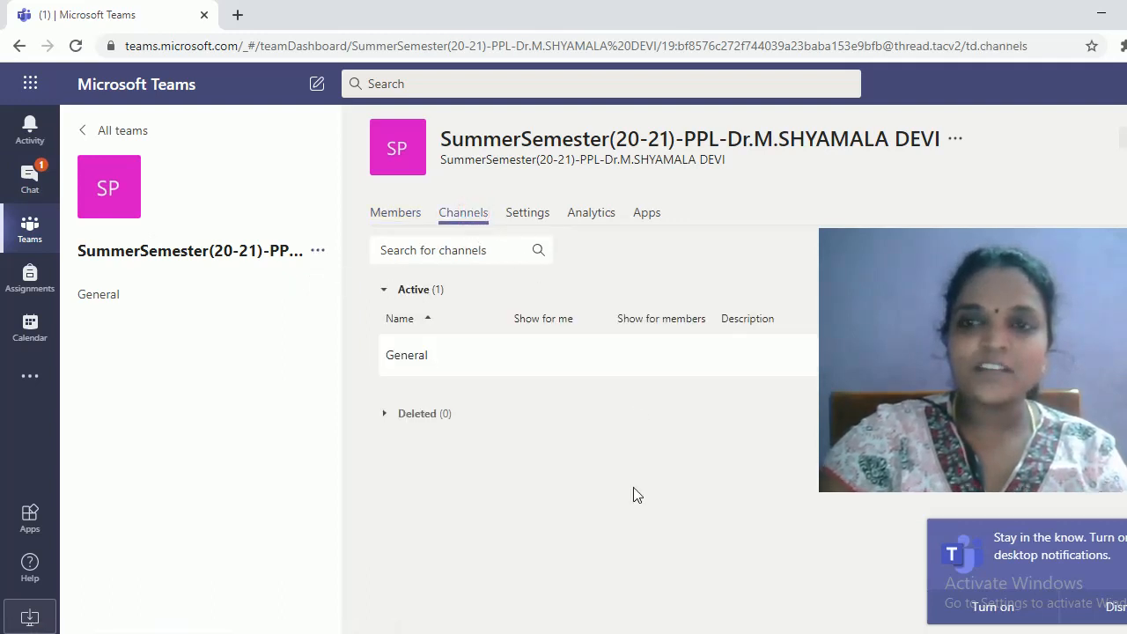
pyautogui.click(596, 222)
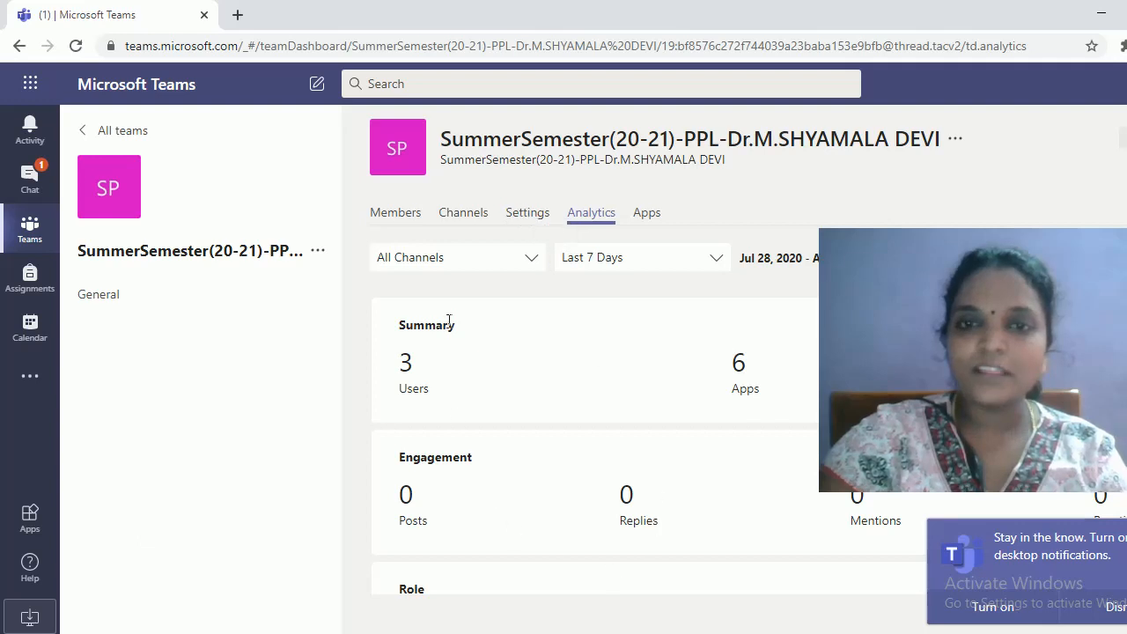
pyautogui.click(526, 215)
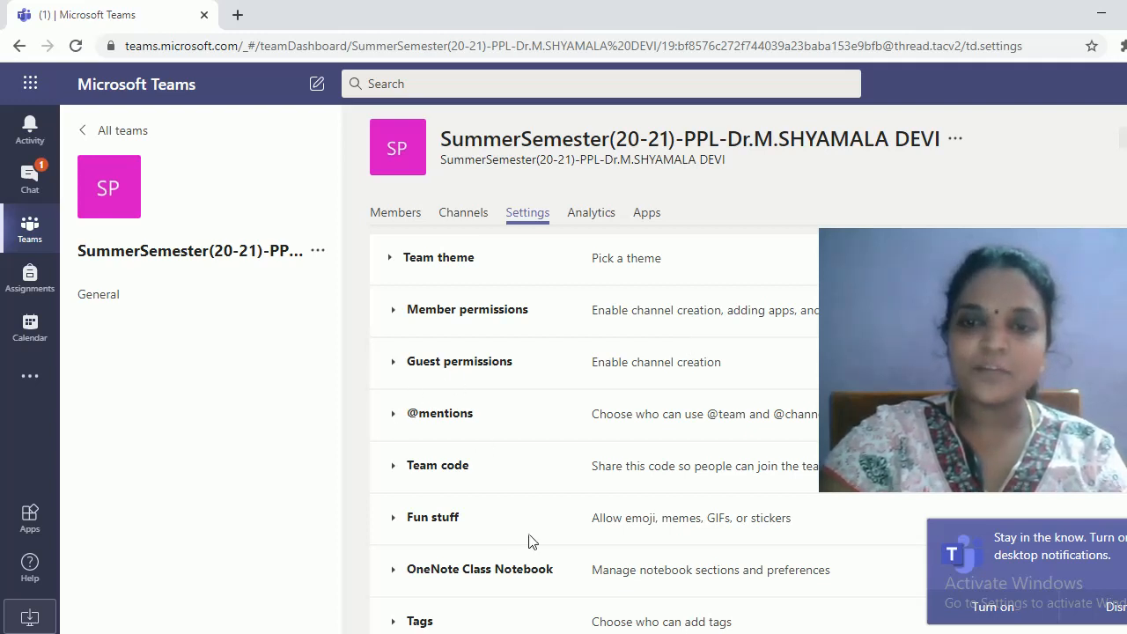
pyautogui.scroll(-1, 470, 475)
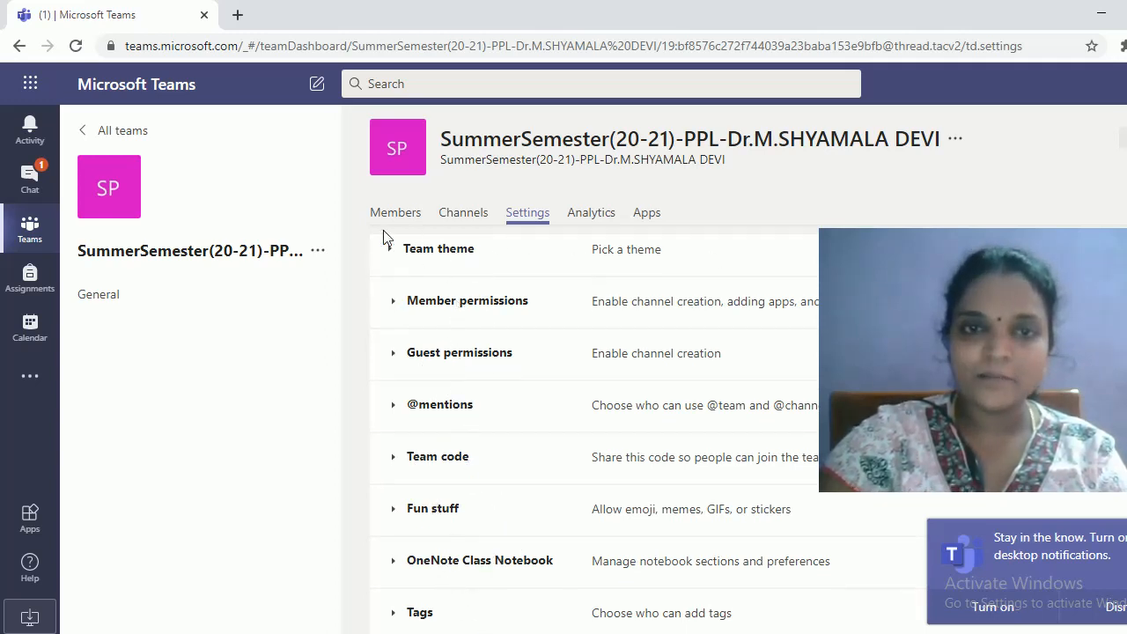
# Open Manage team's Add member and select the student from cell A4 of the grades sheet
pyautogui.click(317, 250)
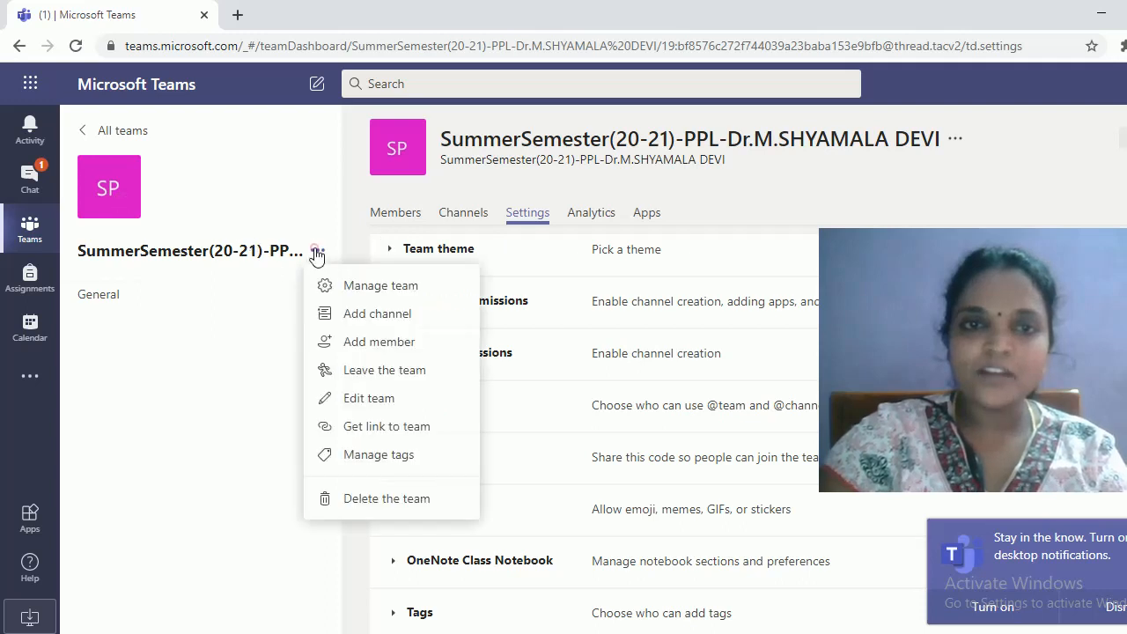
pyautogui.click(367, 291)
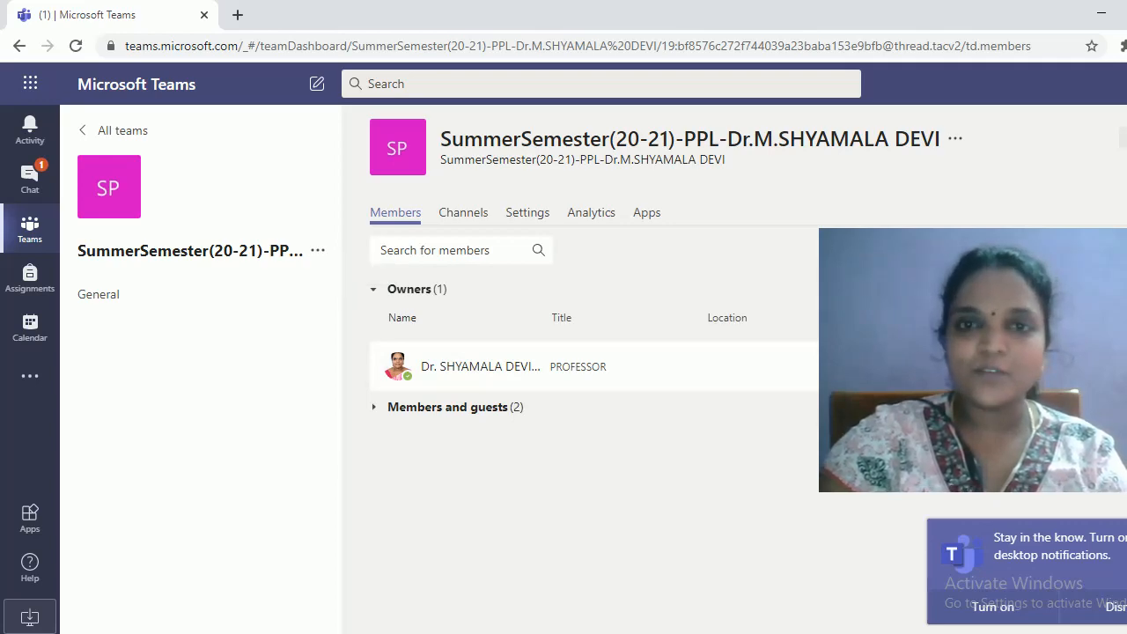
pyautogui.click(1117, 250)
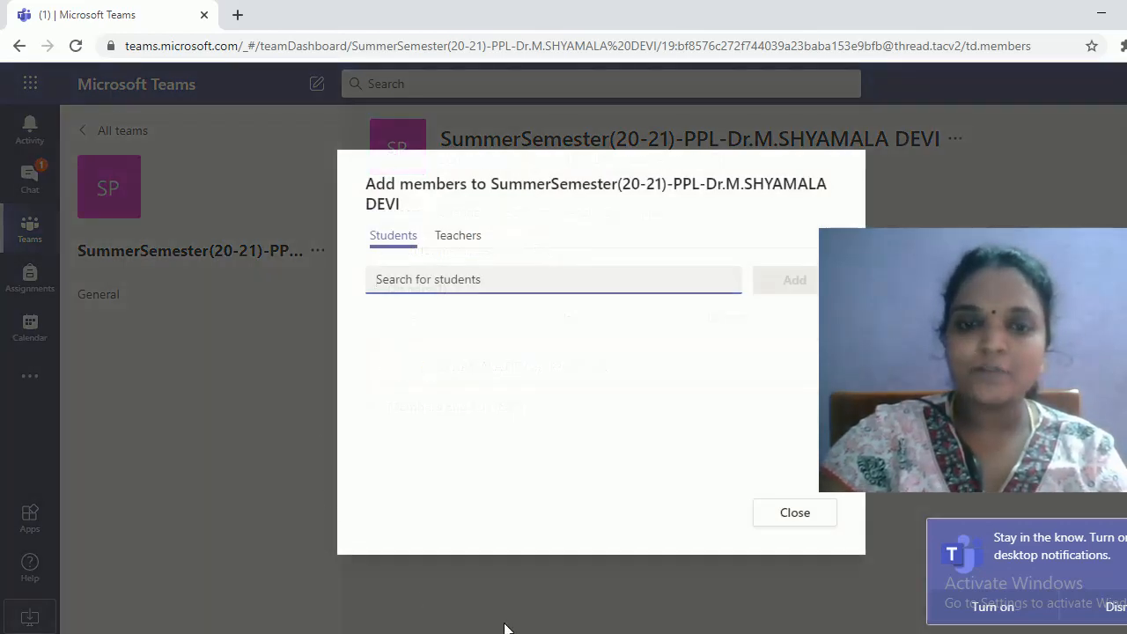
pyautogui.click(451, 633)
pyautogui.click(472, 621)
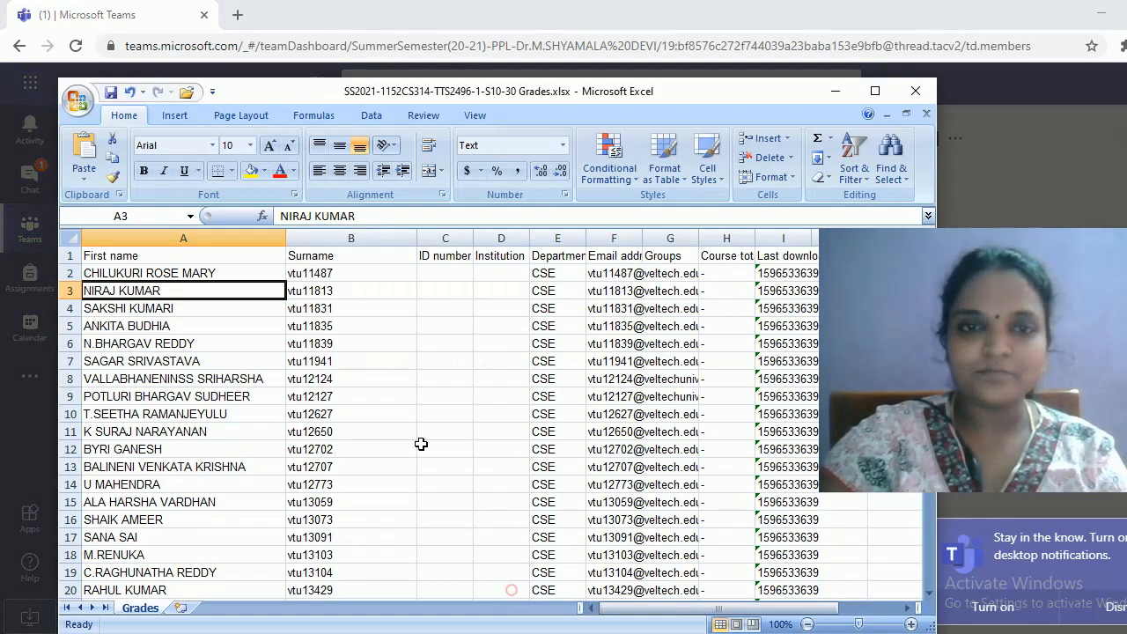
pyautogui.click(174, 310)
pyautogui.moveTo(396, 215); pyautogui.dragTo(246, 217)
pyautogui.hotkey('ctrl', 'c')
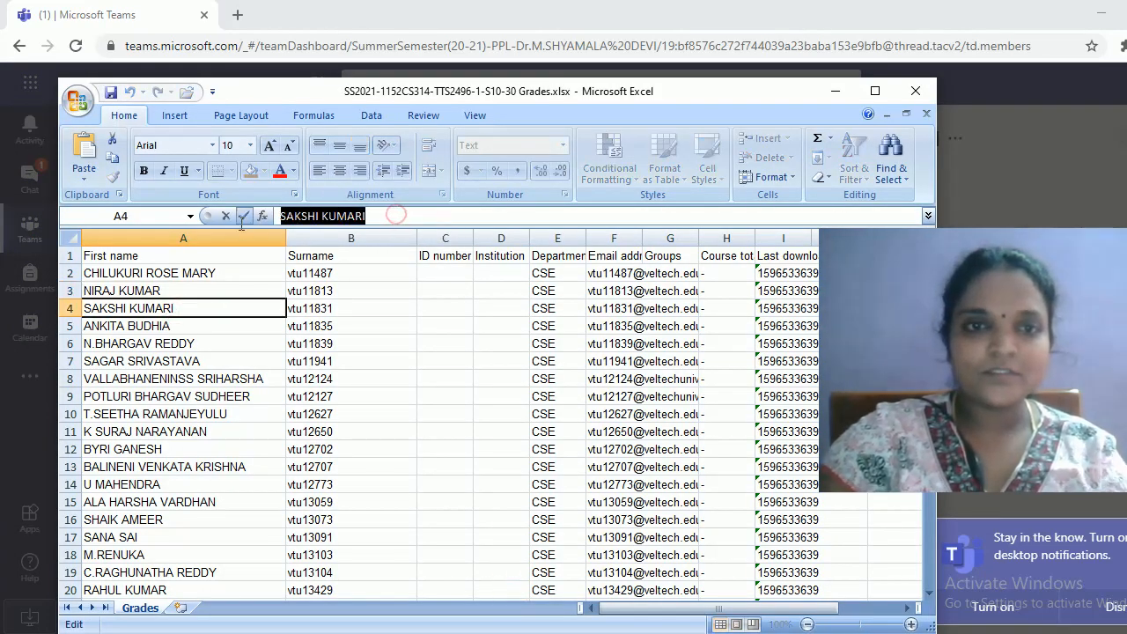
pyautogui.hotkey('alt', 'Tab')
pyautogui.click(467, 279)
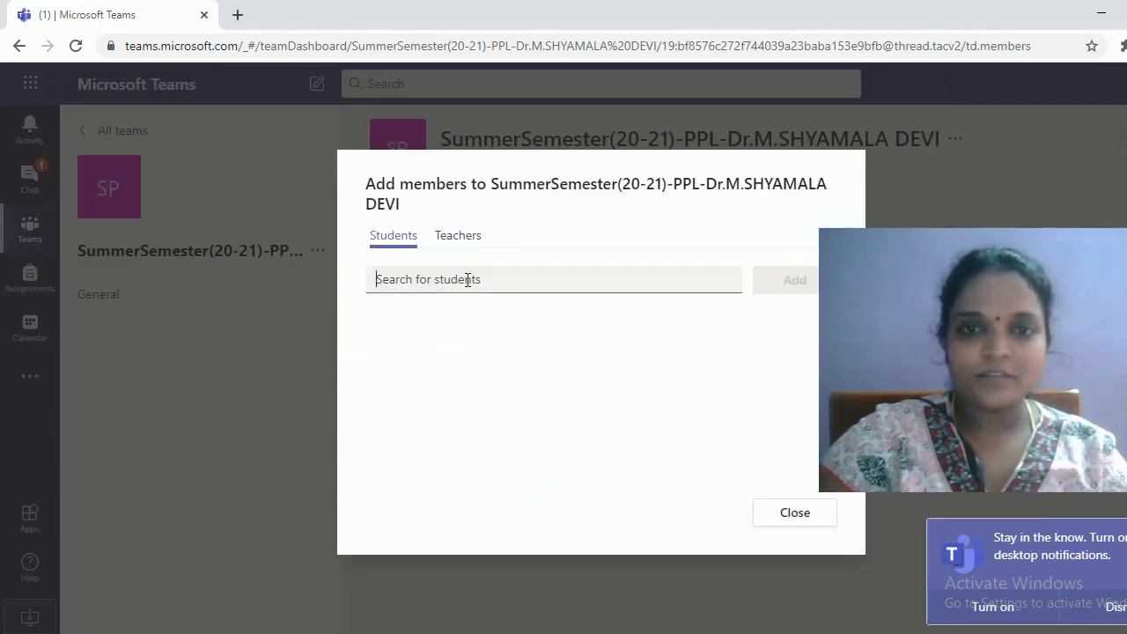
pyautogui.hotkey('ctrl', 'v')
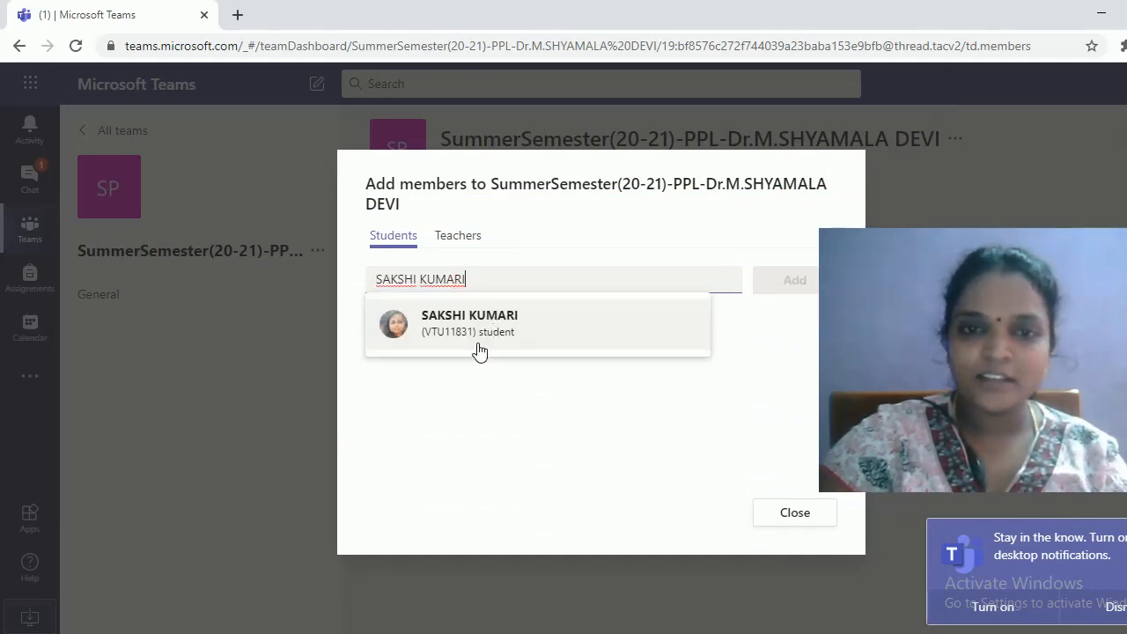
pyautogui.click(483, 329)
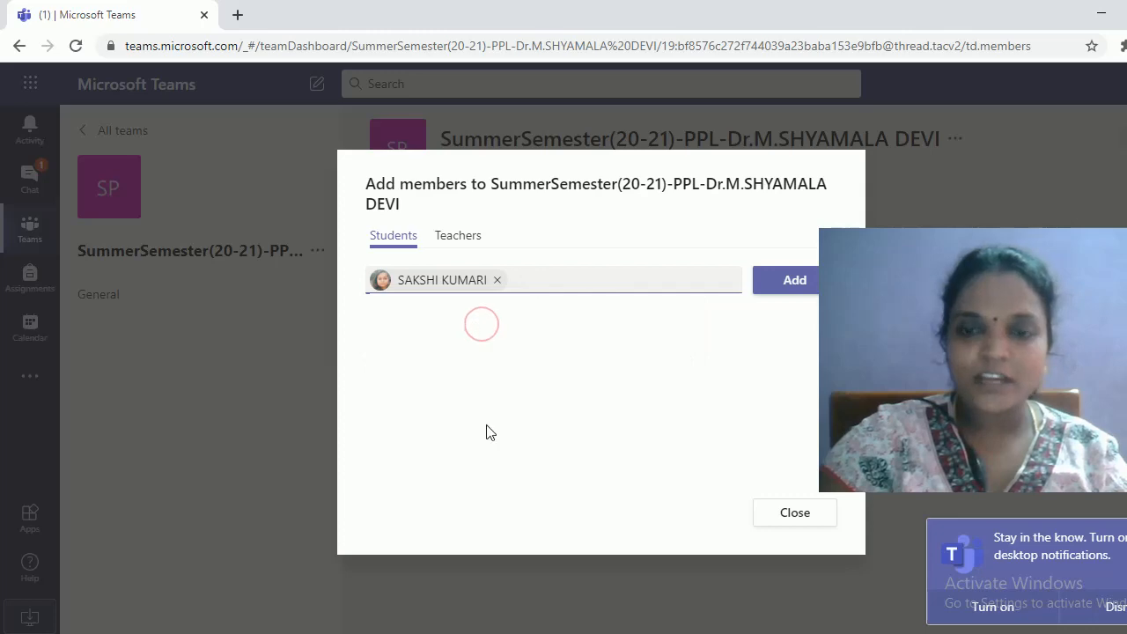
# Select the student from cell A5 too, add both students, and close the dialog
pyautogui.click(575, 574)
pyautogui.click(229, 332)
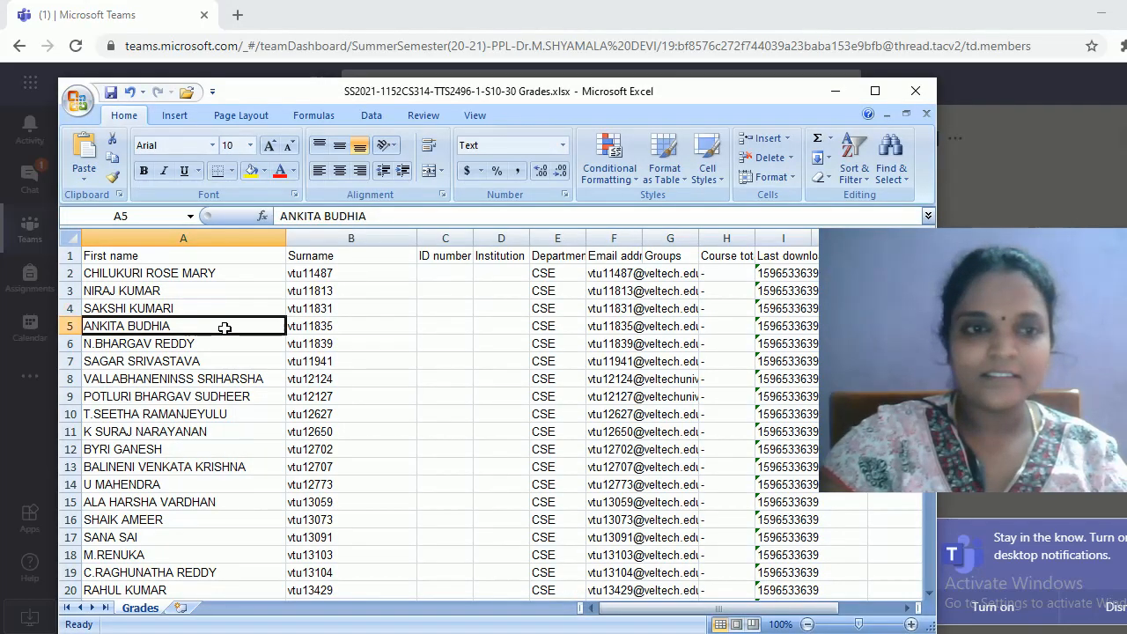
pyautogui.moveTo(363, 216); pyautogui.dragTo(280, 216)
pyautogui.hotkey('ctrl', 'c')
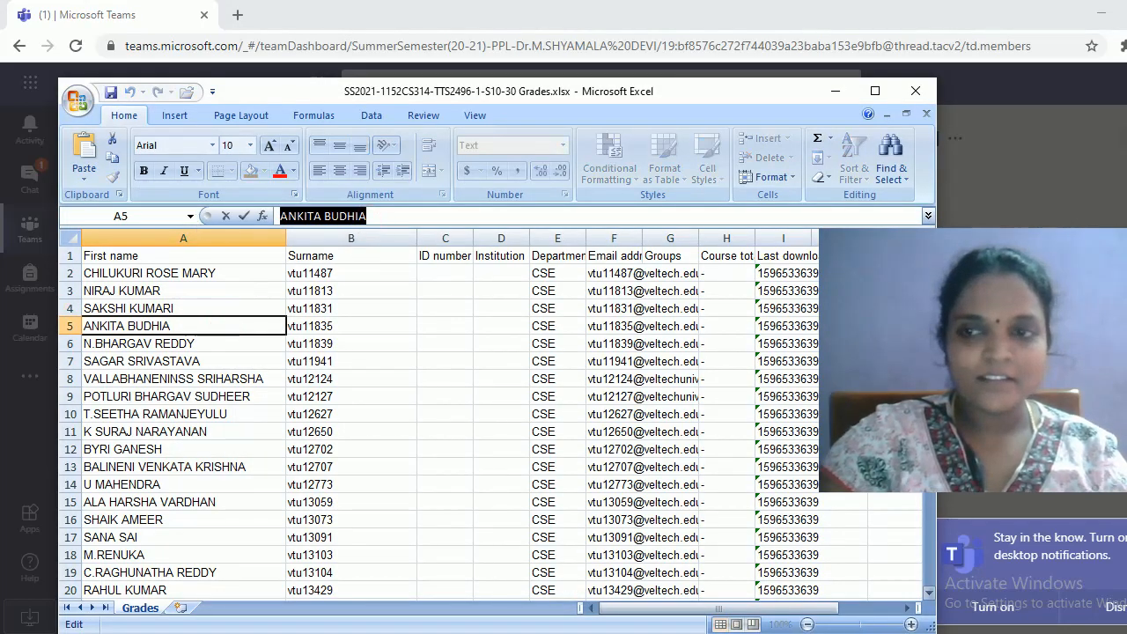
pyautogui.hotkey('alt', 'Tab')
pyautogui.click(516, 286)
pyautogui.hotkey('ctrl', 'v')
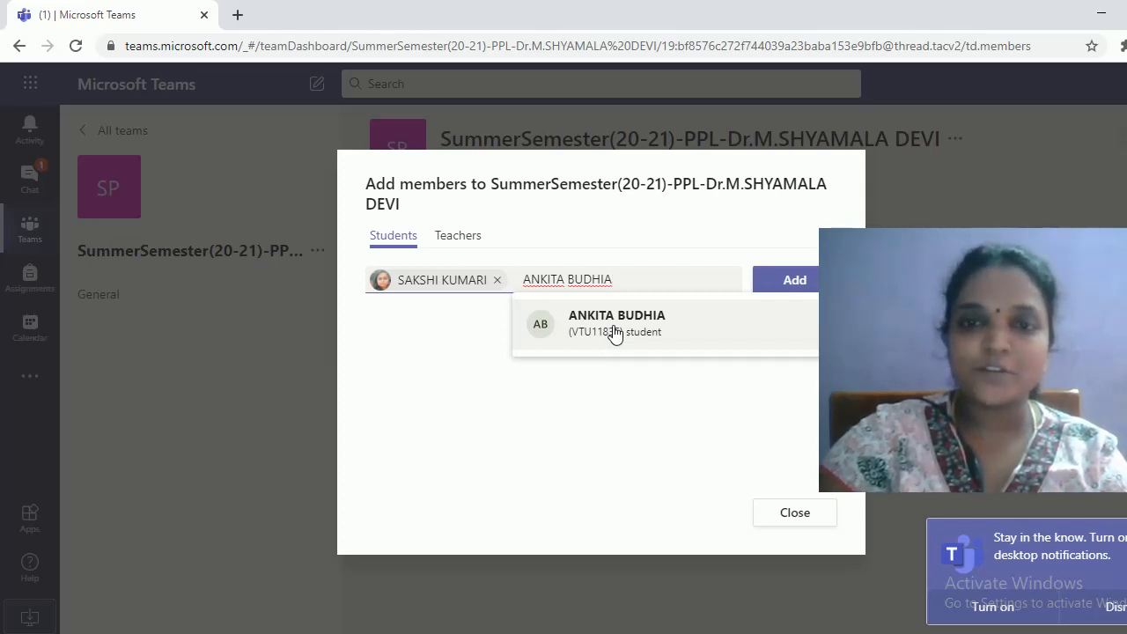
pyautogui.click(615, 332)
pyautogui.click(783, 281)
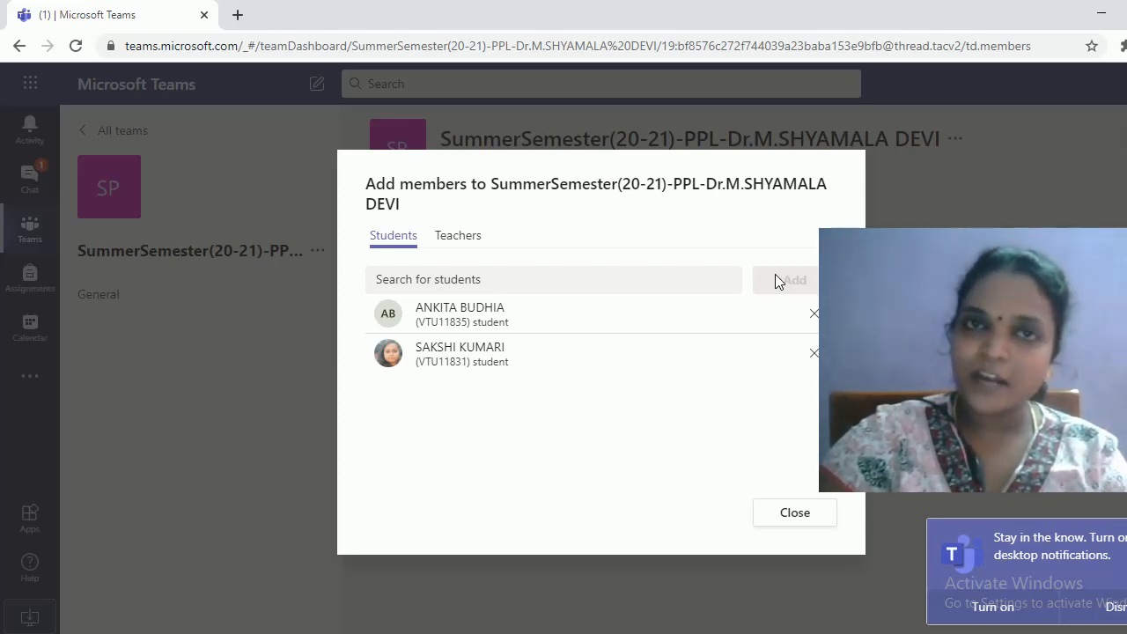
pyautogui.click(794, 519)
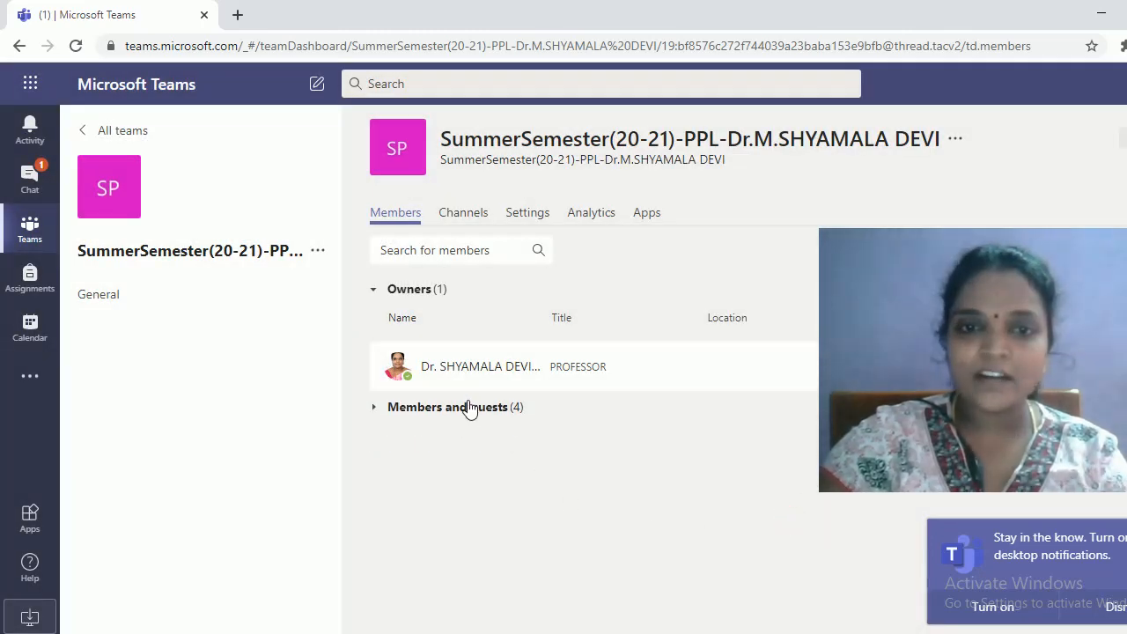
# Start adding a team member and copy the next student's name from cell A6 of the grades workbook
pyautogui.click(415, 410)
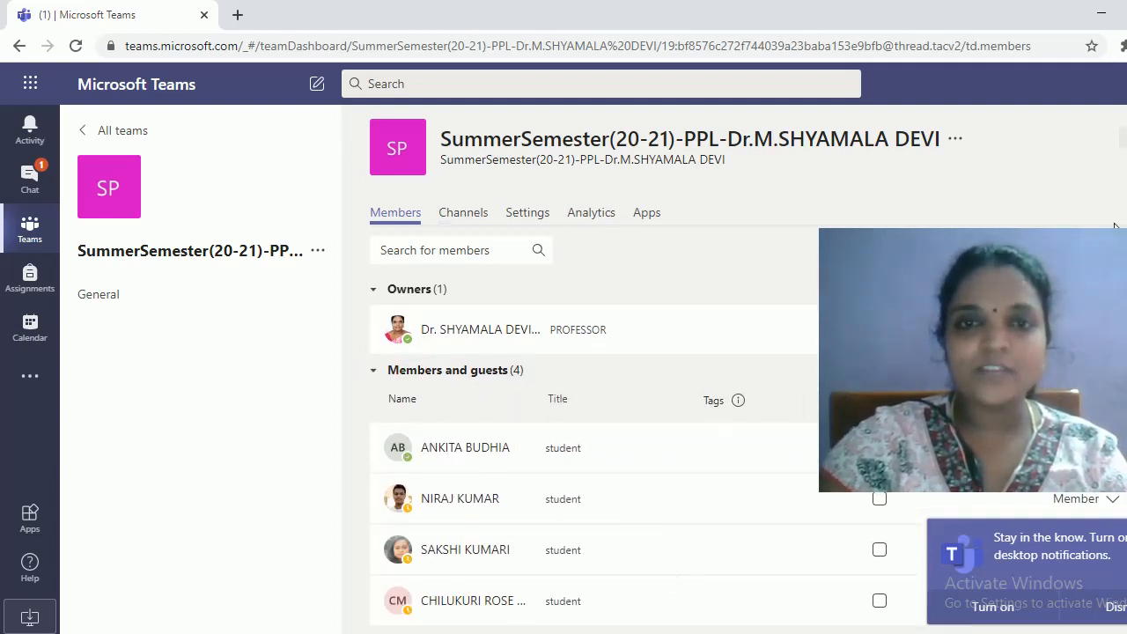
pyautogui.click(318, 252)
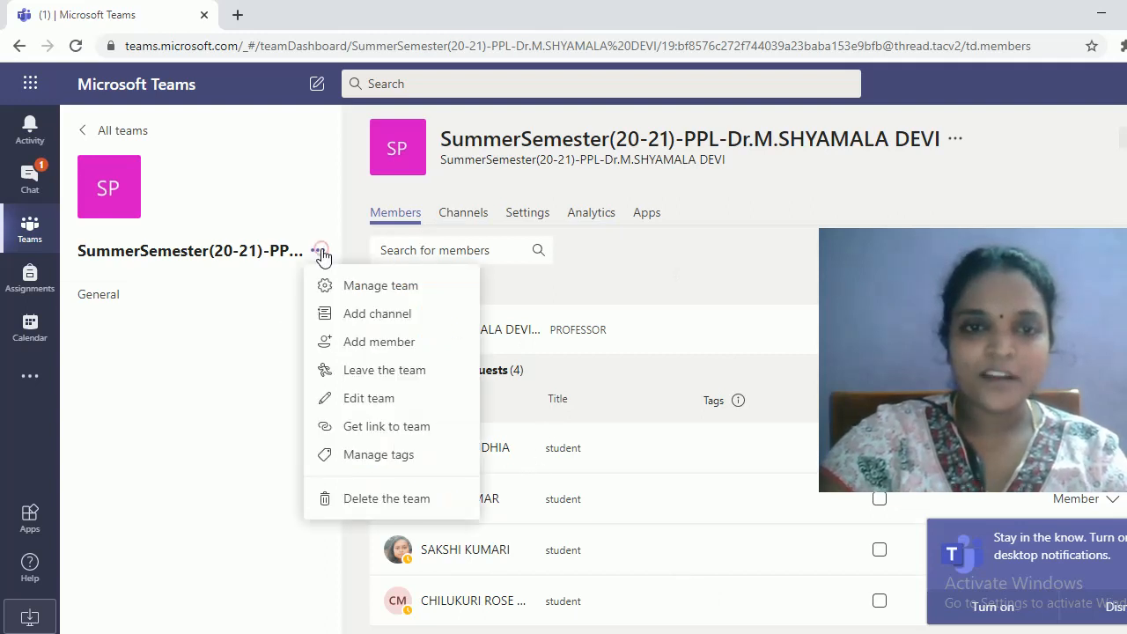
pyautogui.click(394, 347)
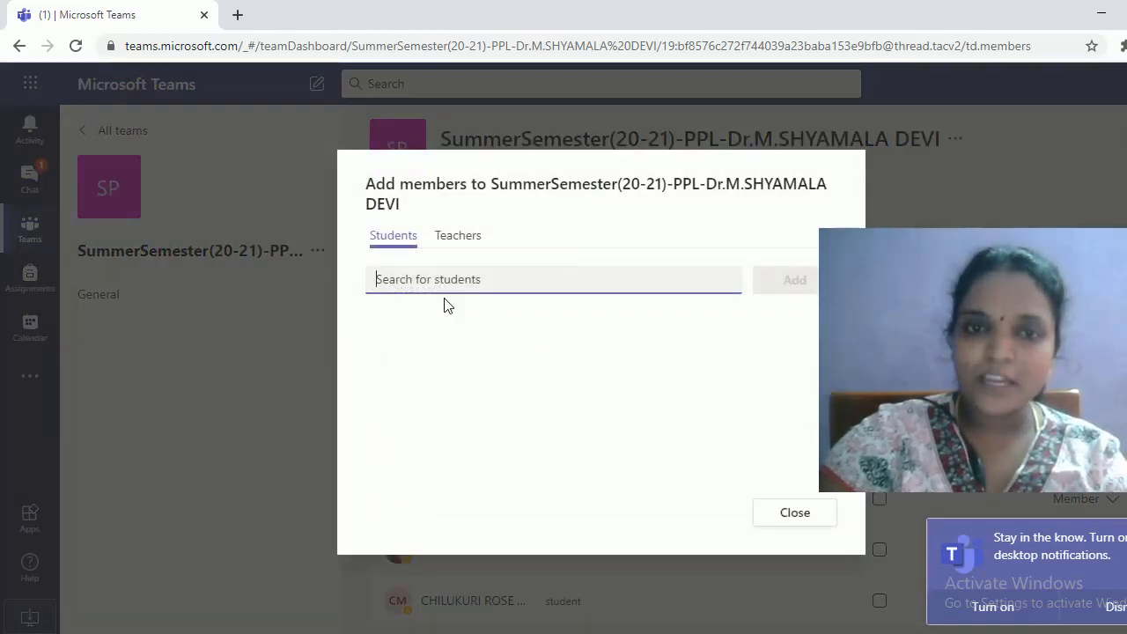
pyautogui.click(457, 633)
pyautogui.click(528, 571)
pyautogui.click(161, 346)
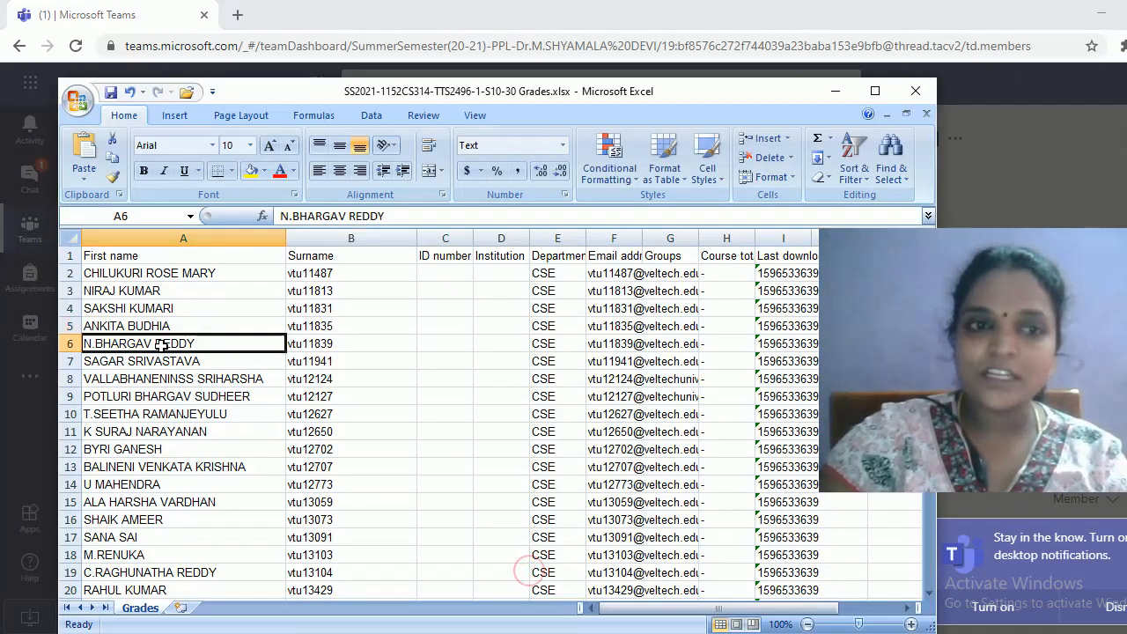
pyautogui.moveTo(423, 214); pyautogui.dragTo(279, 216)
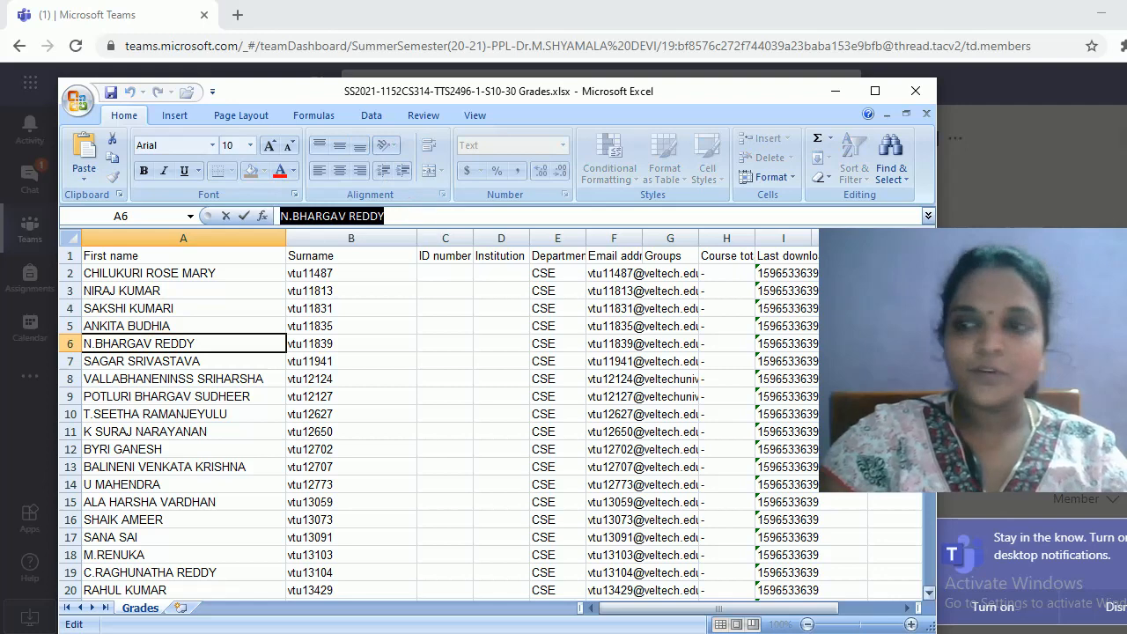
pyautogui.hotkey('ctrl', 'c')
pyautogui.hotkey('alt', 'Tab')
# Paste the name, pick the matching student, add them, and recheck the members and guests list
pyautogui.click(519, 277)
pyautogui.hotkey('ctrl', 'v')
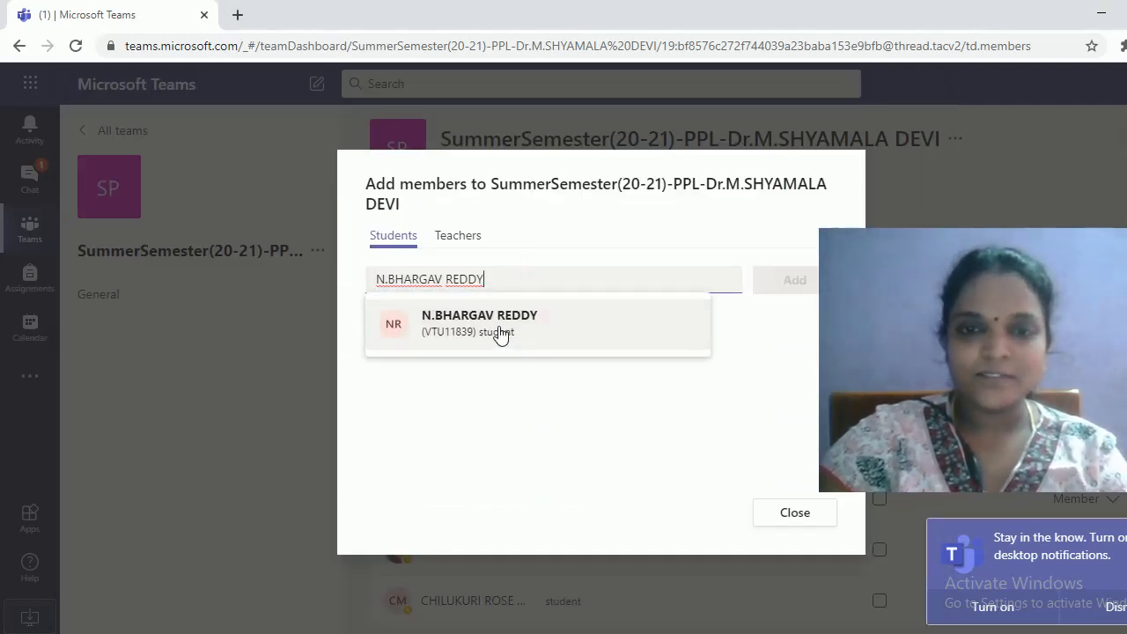
pyautogui.click(498, 332)
pyautogui.click(451, 633)
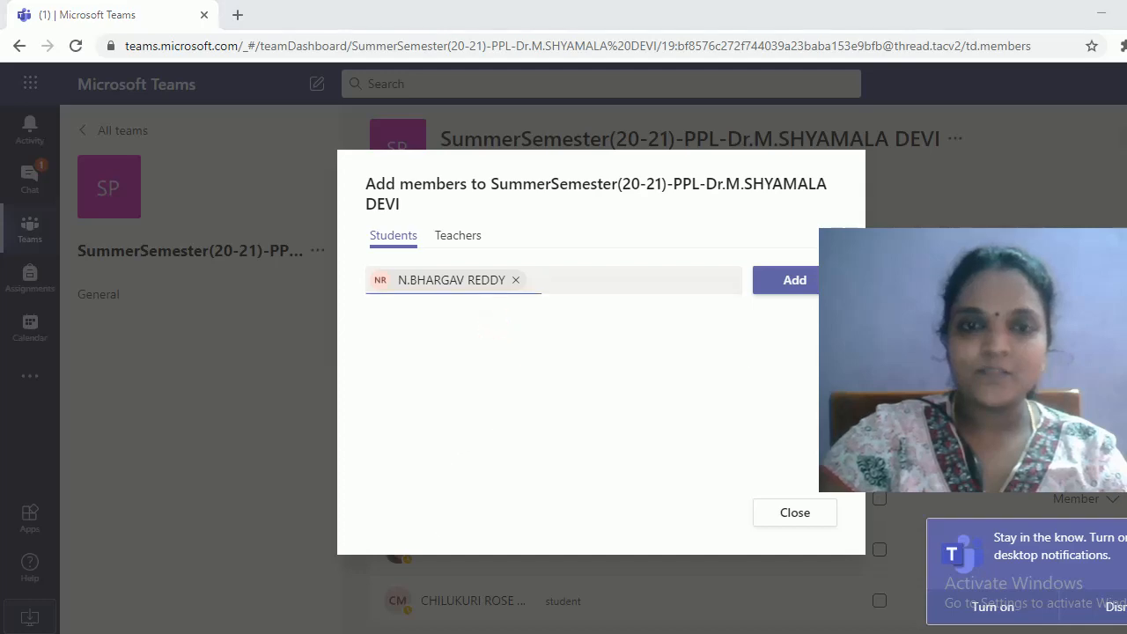
pyautogui.click(496, 599)
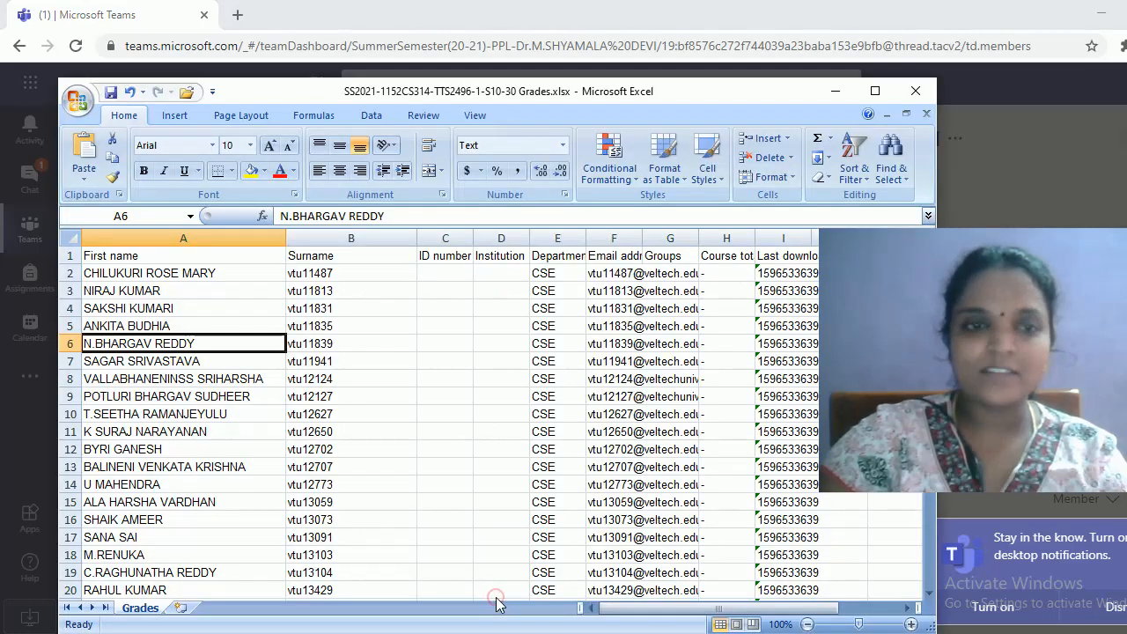
pyautogui.click(835, 84)
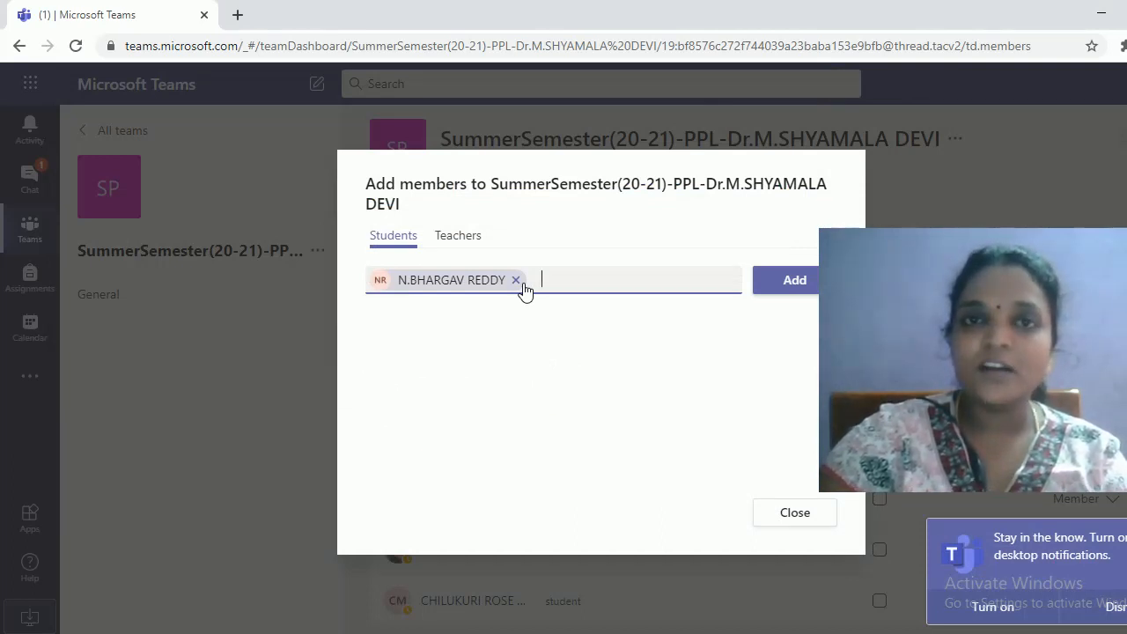
pyautogui.click(780, 281)
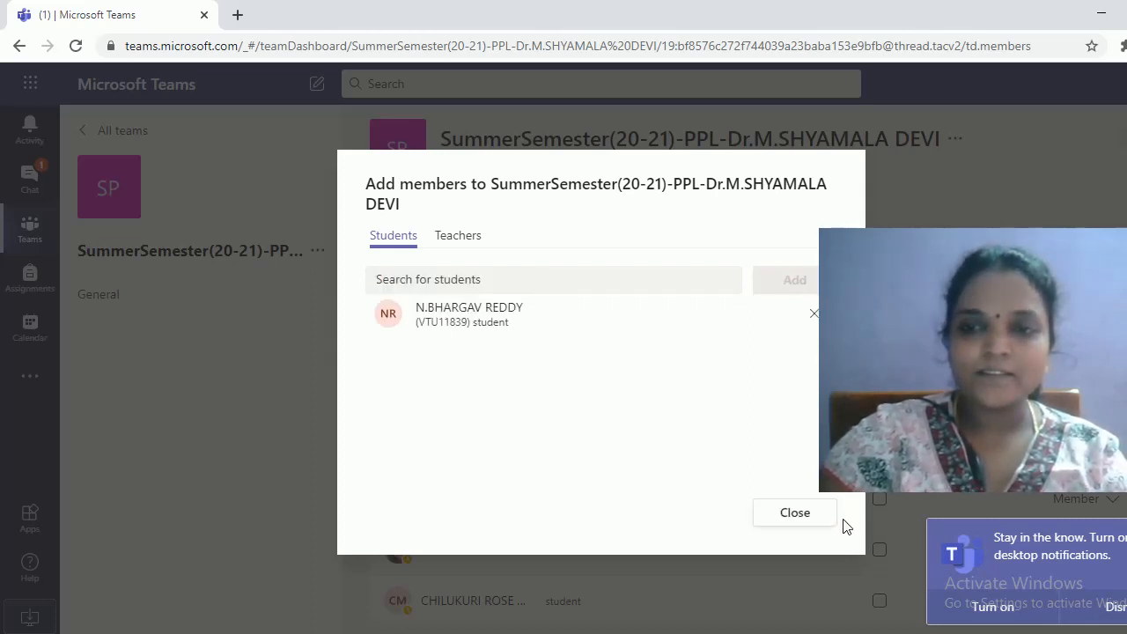
pyautogui.click(808, 522)
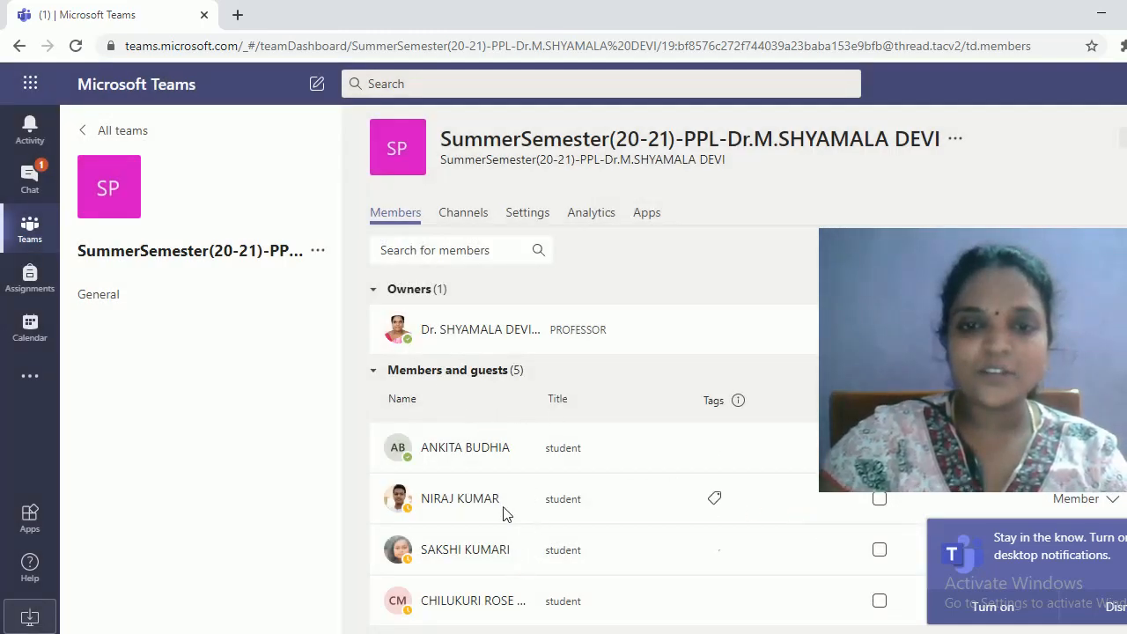
pyautogui.click(468, 370)
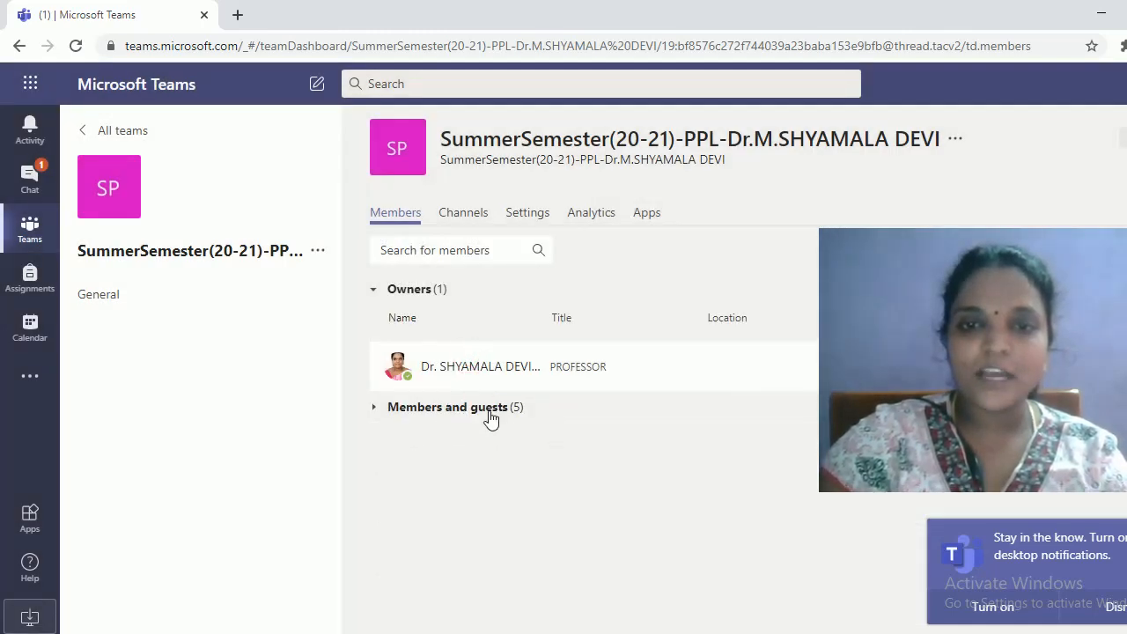
pyautogui.click(489, 408)
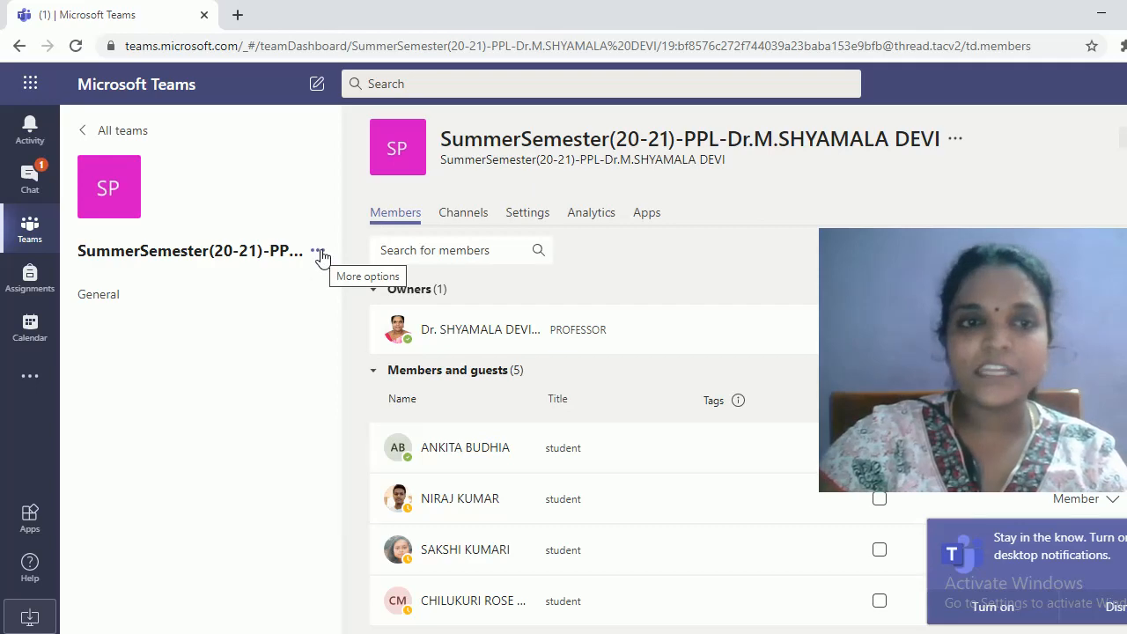
# Browse the class details editor, then discard it without changes
pyautogui.click(126, 210)
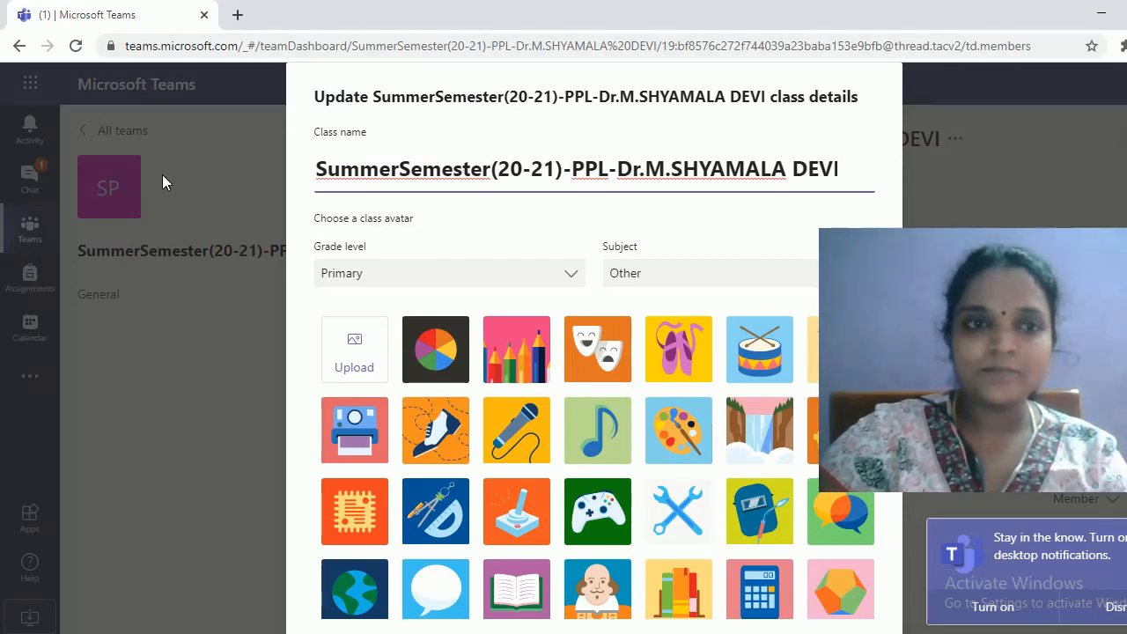
pyautogui.scroll(-10, 743, 478)
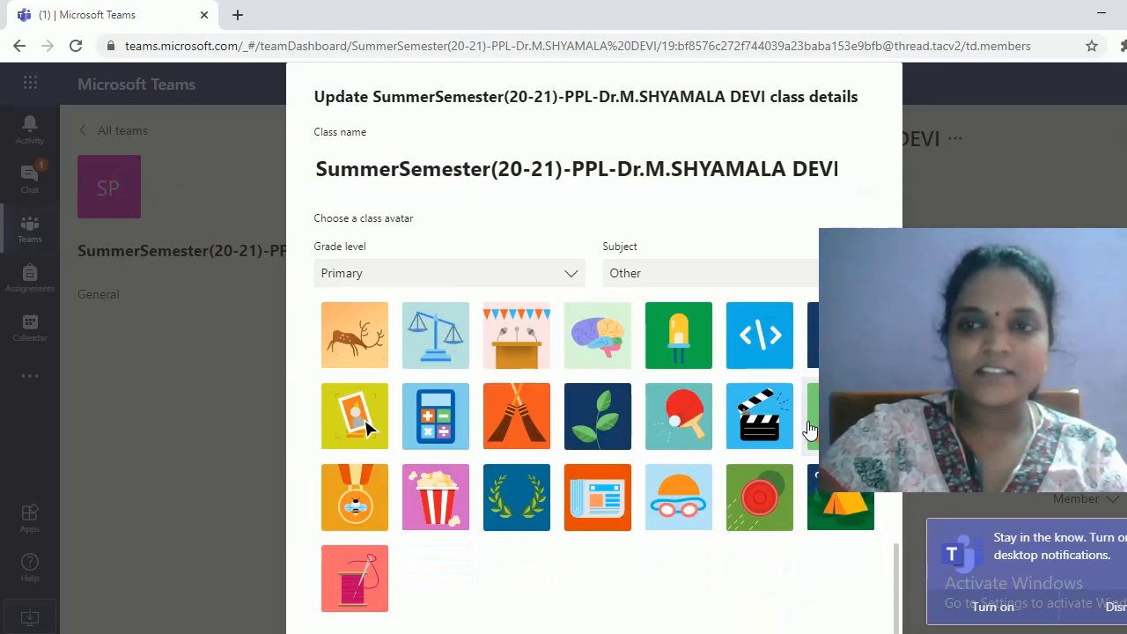
pyautogui.scroll(-2, 366, 396)
pyautogui.click(722, 600)
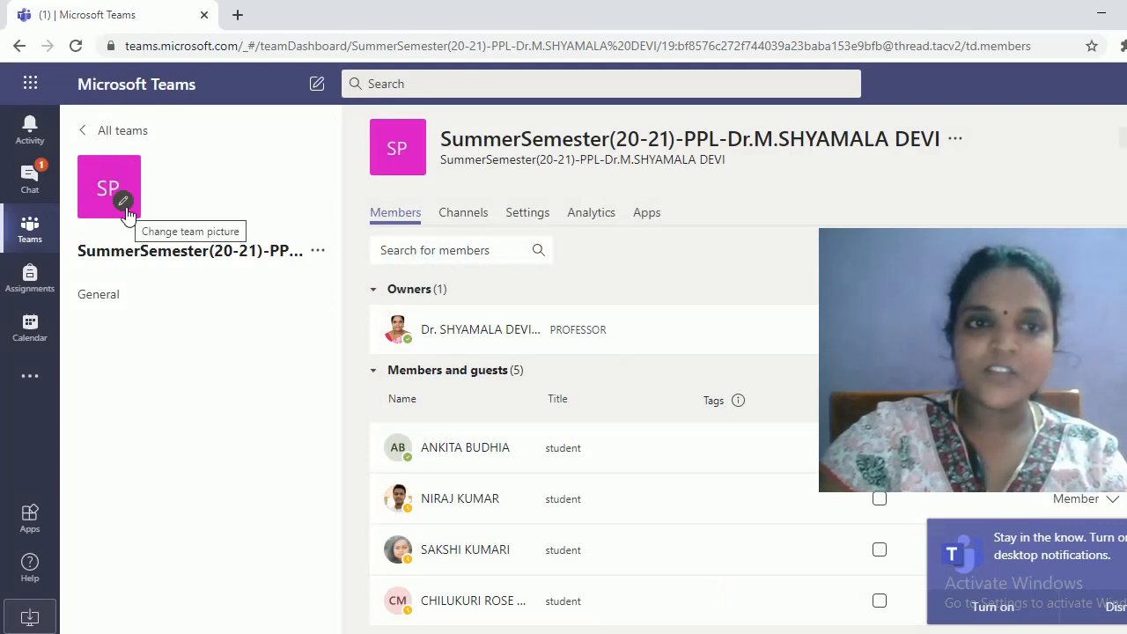
# Reopen the class details and pick the open-book picture from the avatar grid
pyautogui.click(124, 204)
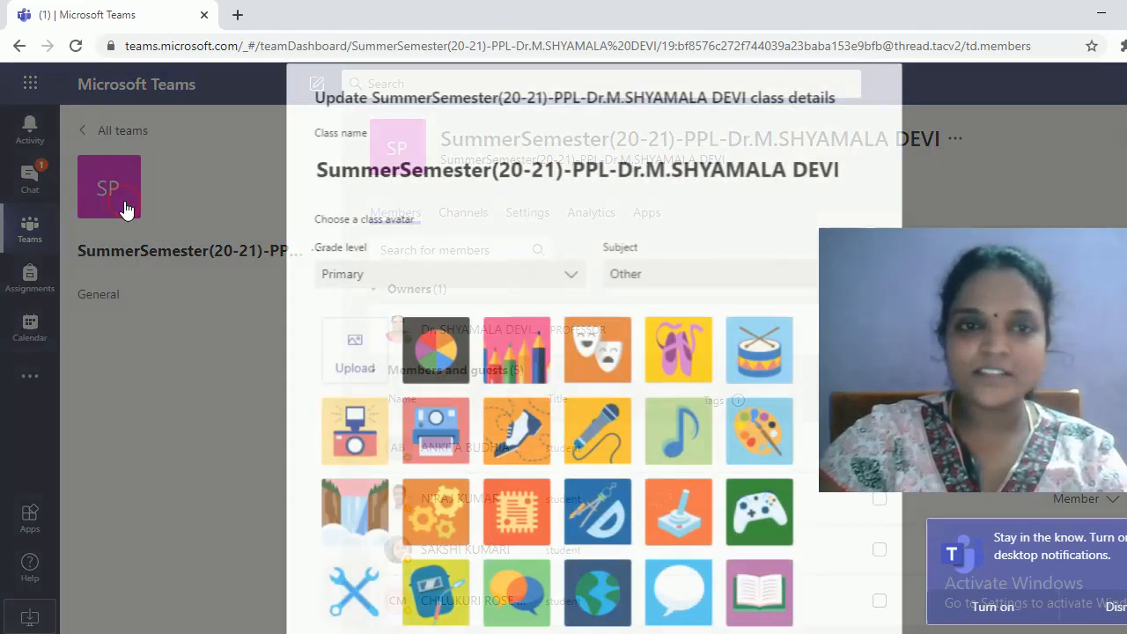
pyautogui.scroll(-8, 590, 449)
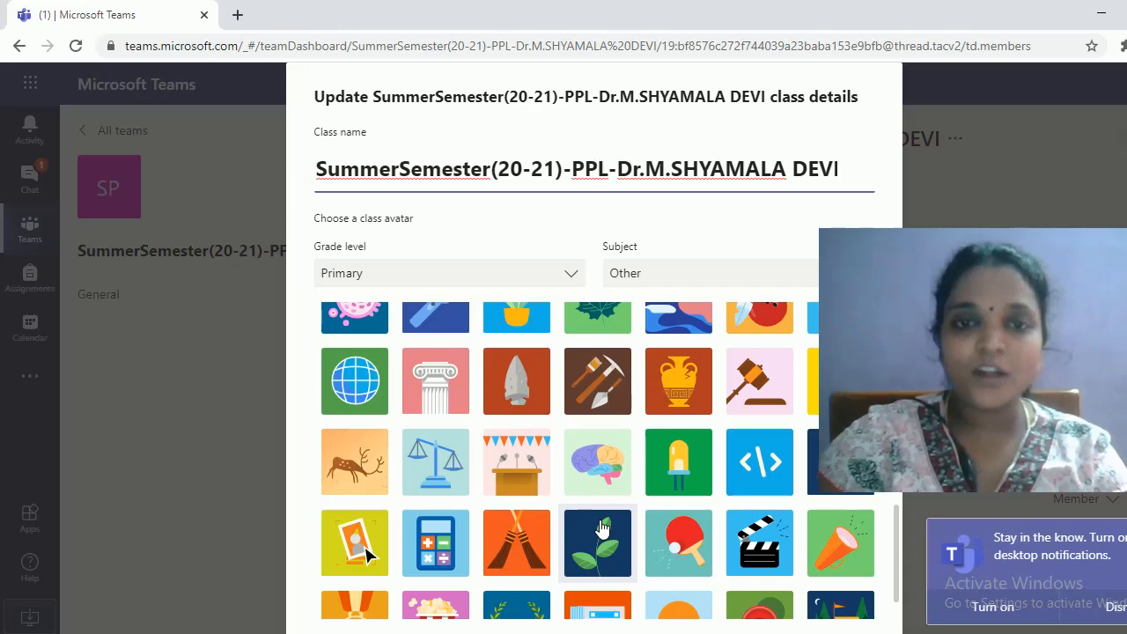
pyautogui.scroll(2, 599, 526)
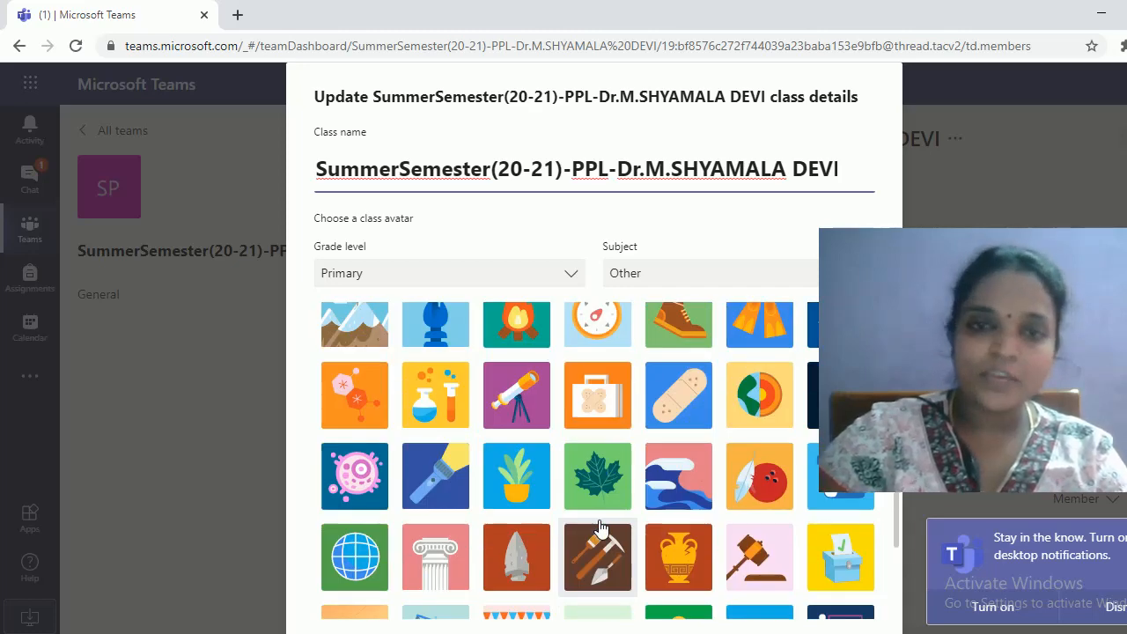
pyautogui.scroll(5, 599, 527)
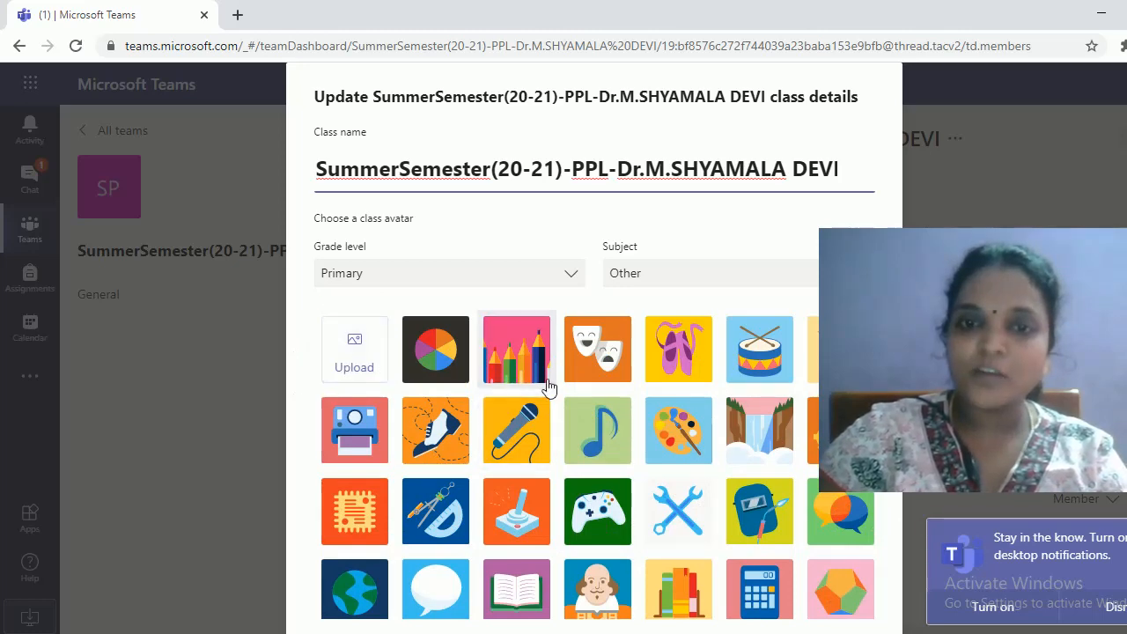
pyautogui.scroll(-5, 597, 509)
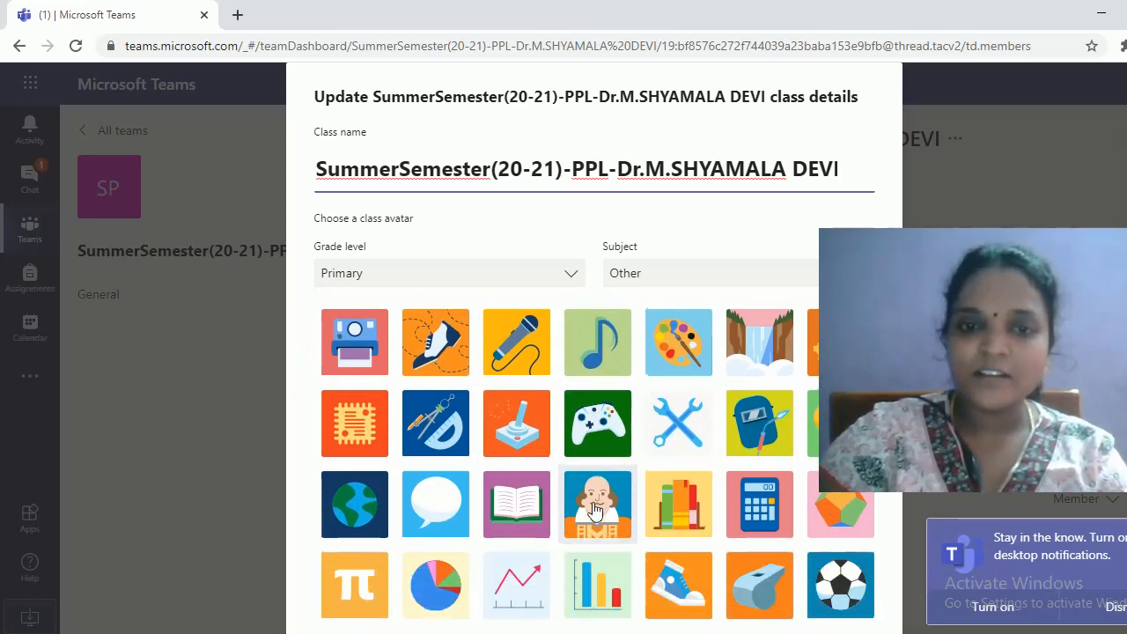
pyautogui.scroll(-1, 596, 508)
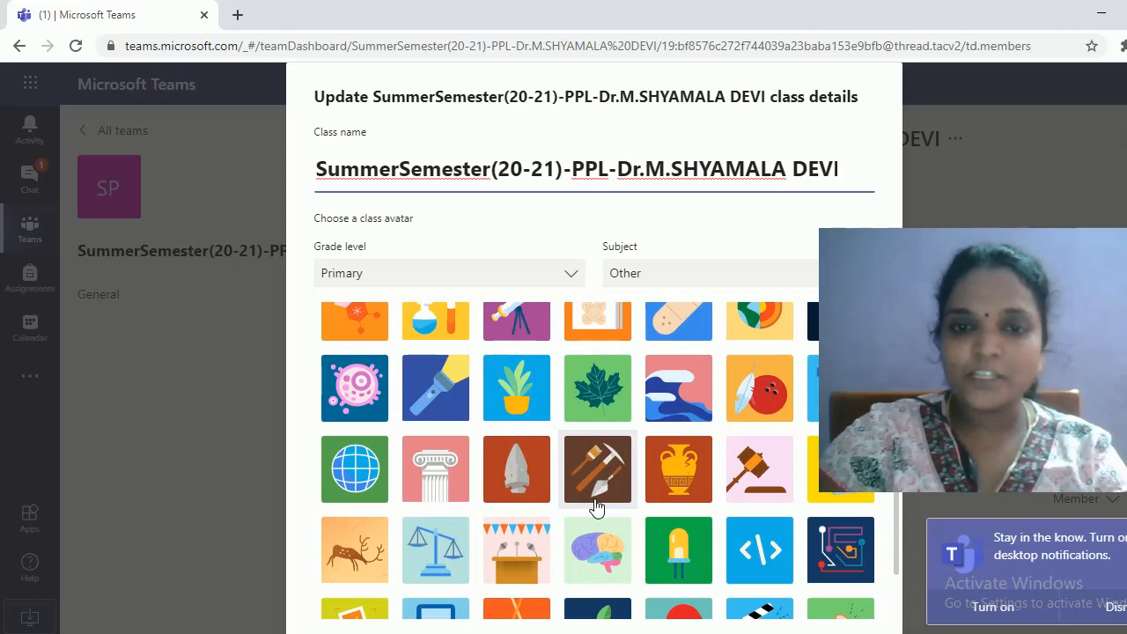
pyautogui.scroll(-3, 596, 508)
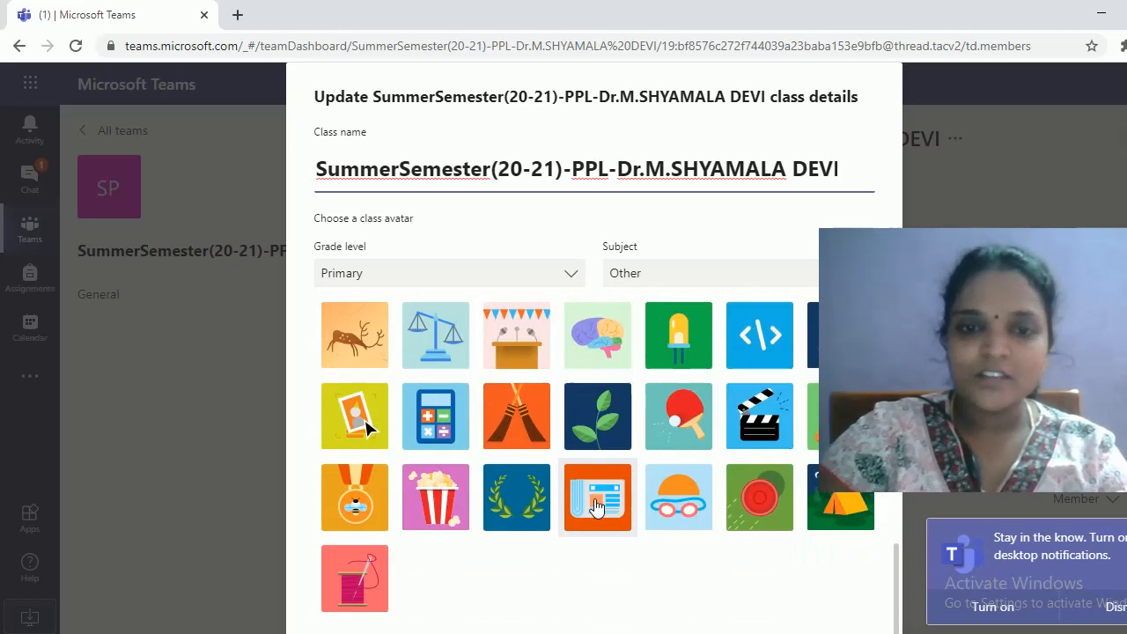
pyautogui.scroll(5, 356, 519)
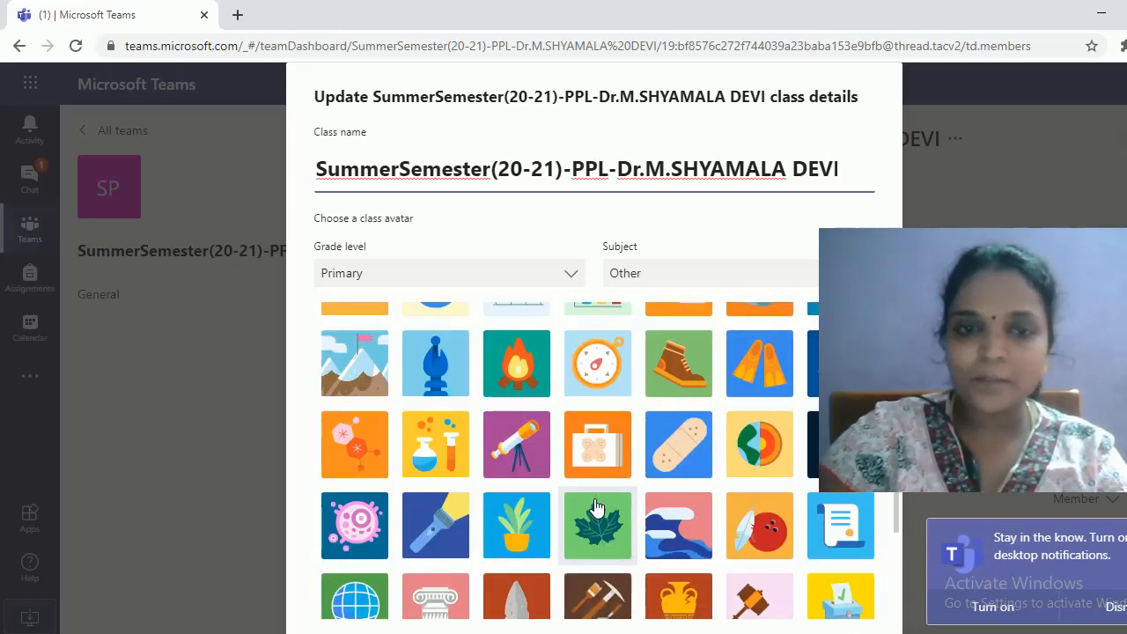
pyautogui.scroll(3, 355, 519)
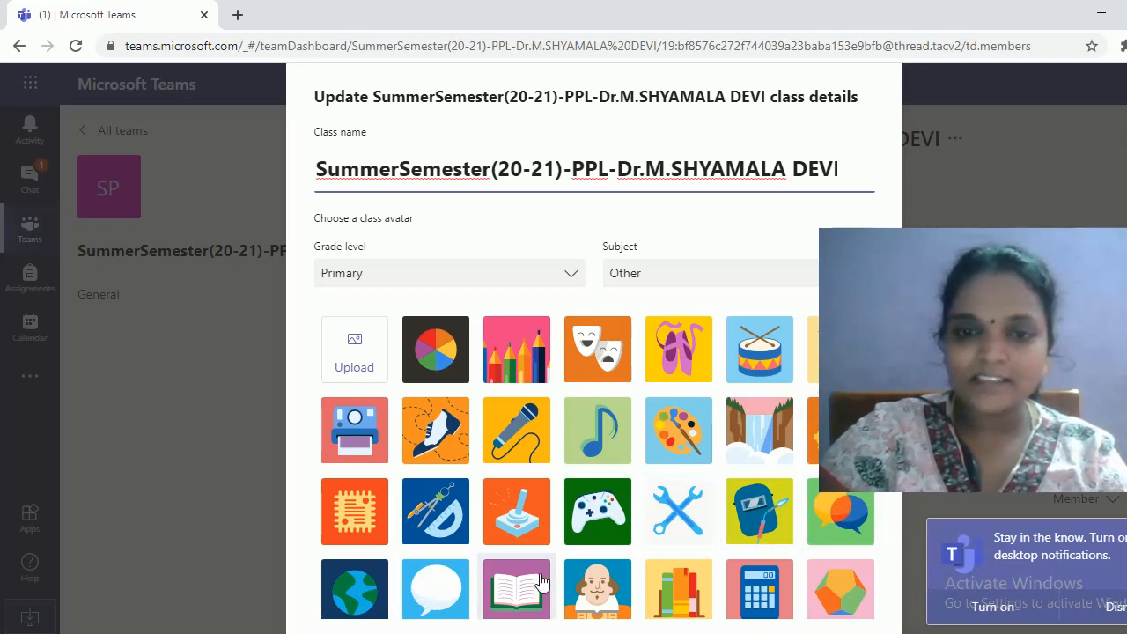
pyautogui.click(515, 594)
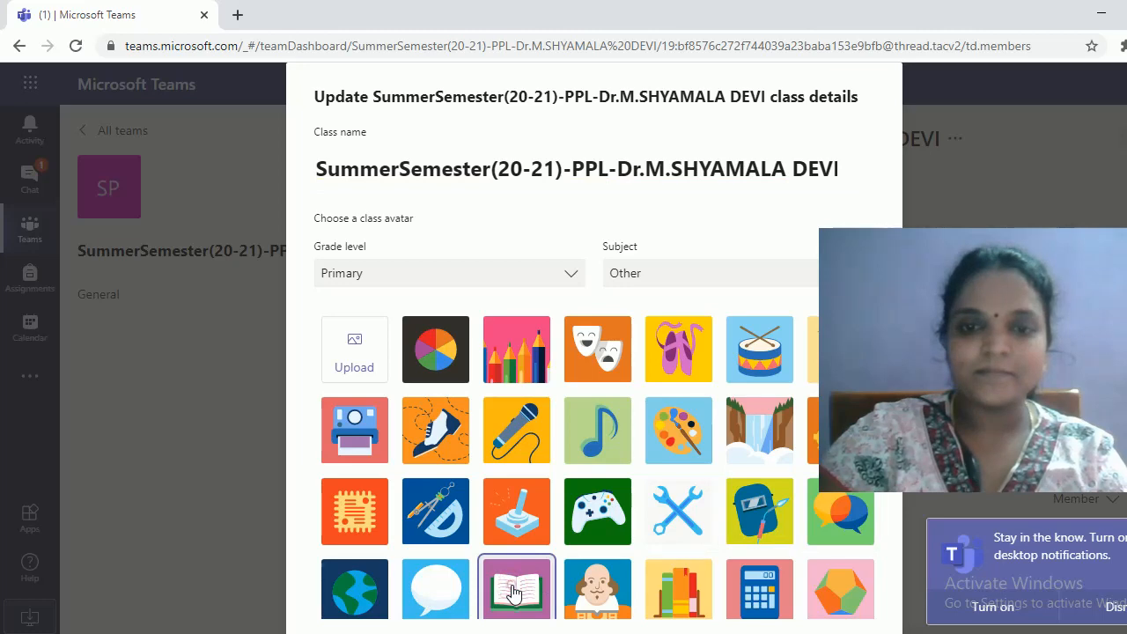
pyautogui.scroll(-3, 500, 529)
pyautogui.scroll(-5, 498, 483)
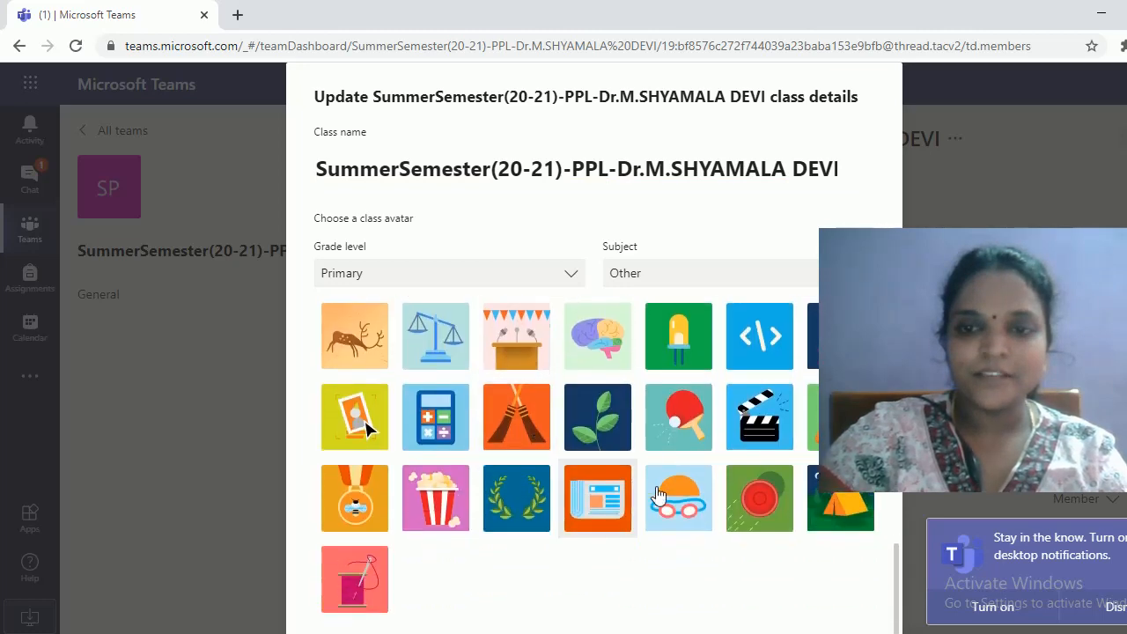
# Save the open-book picture as the class team's avatar
pyautogui.click(813, 600)
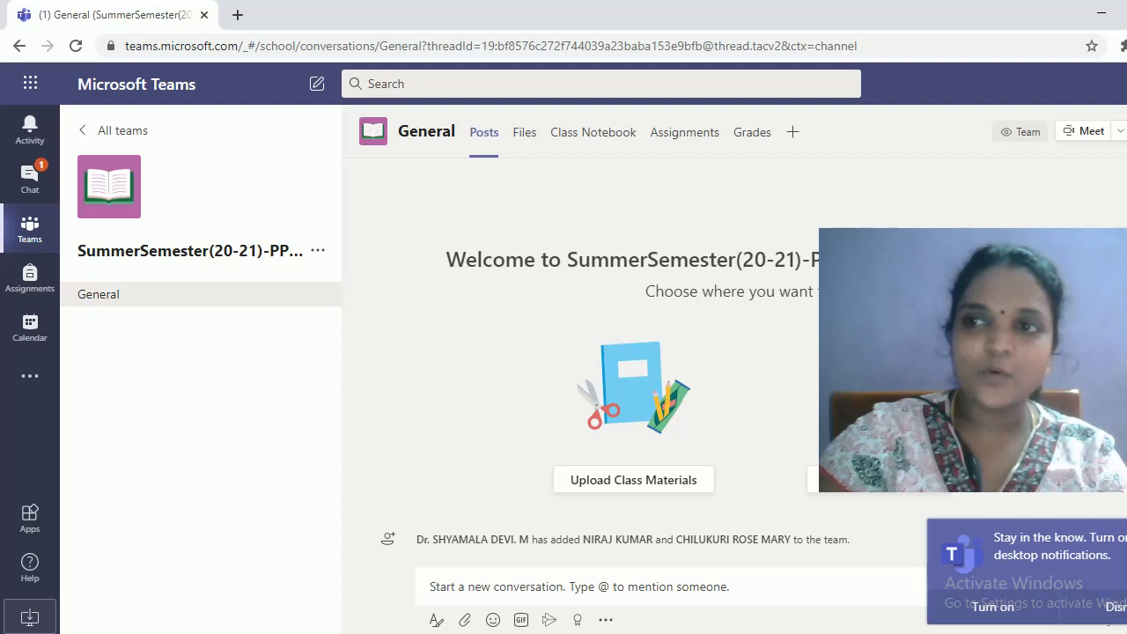
pyautogui.click(1126, 84)
pyautogui.moveTo(968, 175)
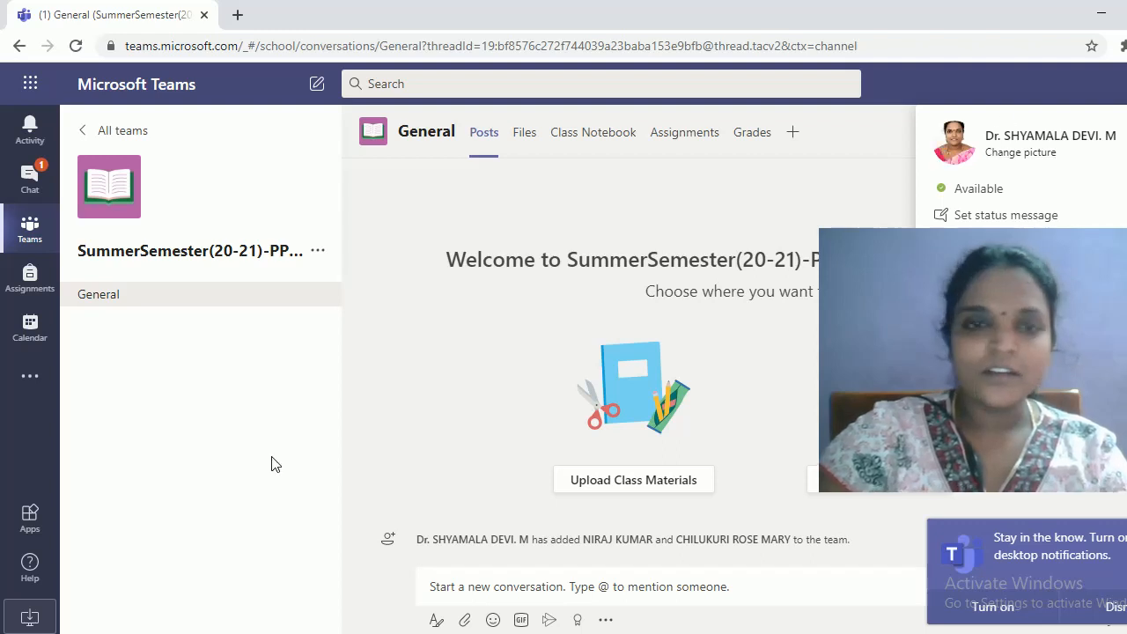
pyautogui.click(379, 393)
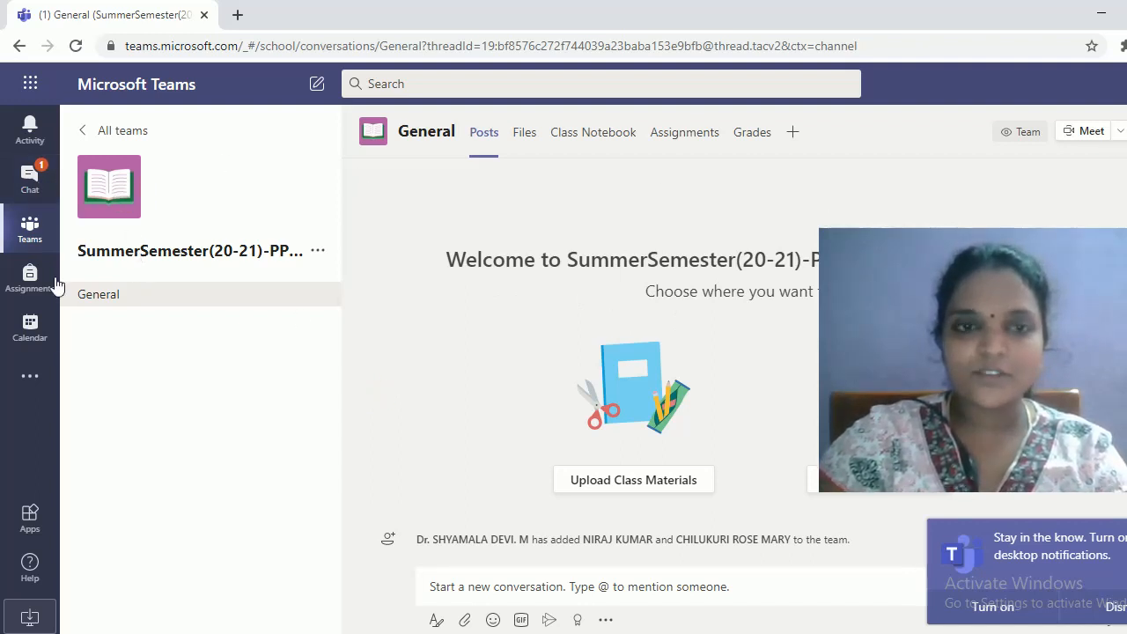
# Copy the class team's shareable link and switch to a blank Notepad
pyautogui.click(318, 252)
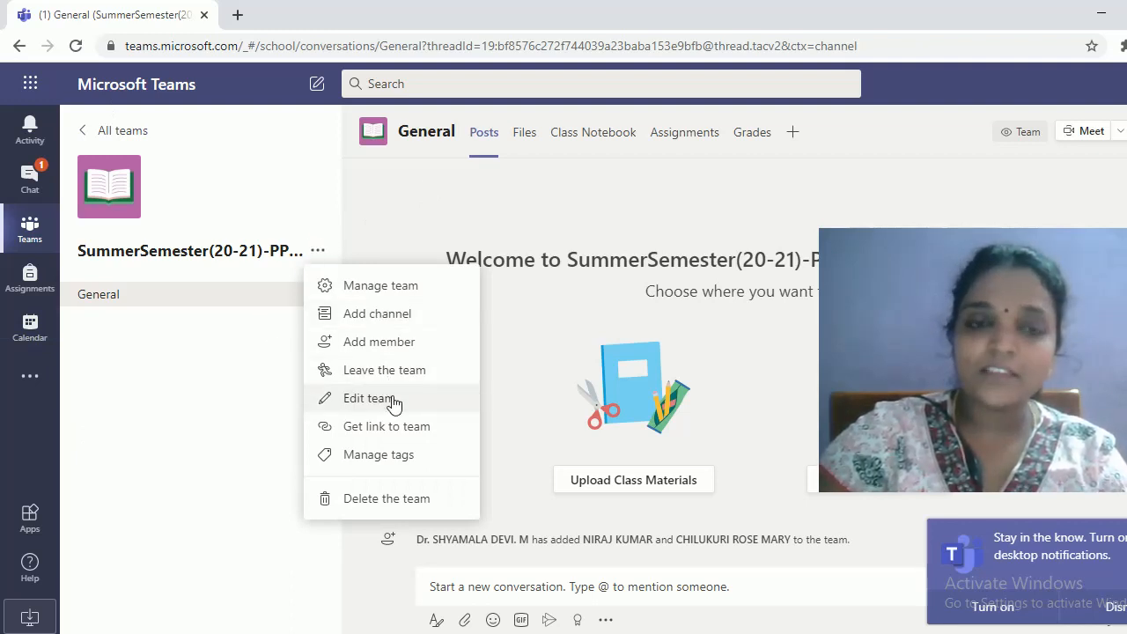
pyautogui.click(427, 433)
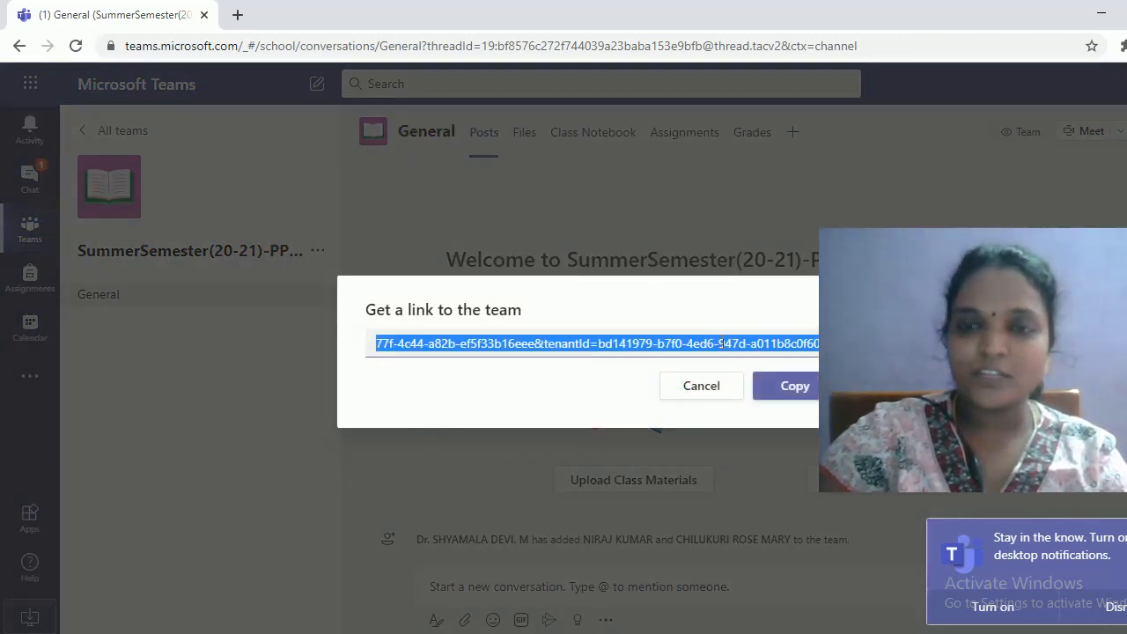
pyautogui.click(806, 394)
pyautogui.hotkey('alt', 'Tab')
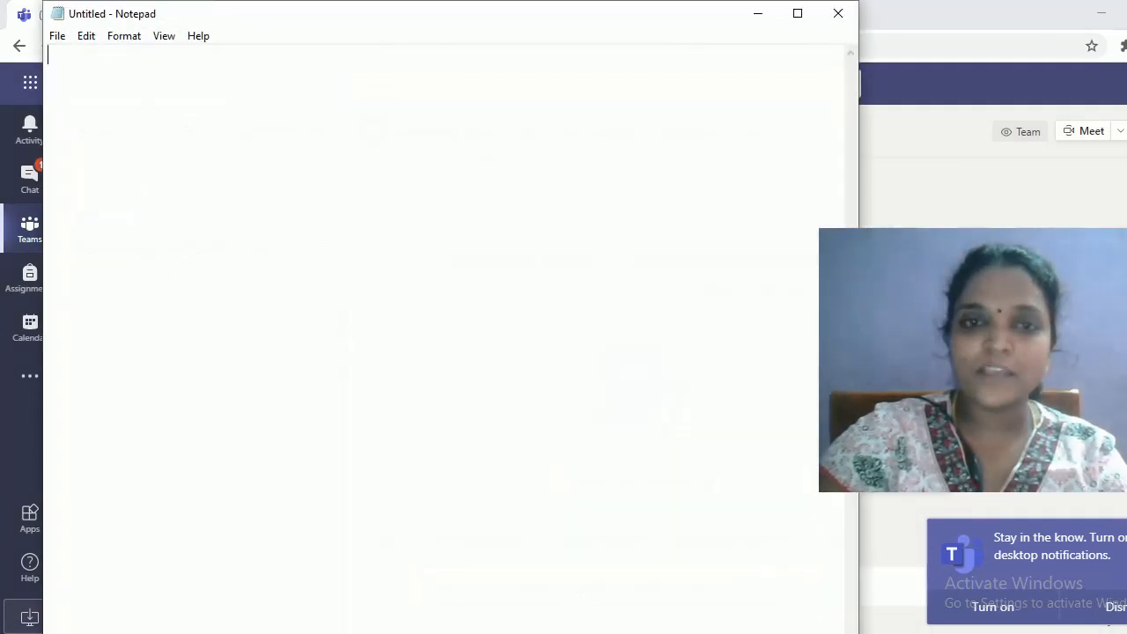
# Paste the team link into the untitled note and minimize Notepad
pyautogui.hotkey('ctrl', 'v')
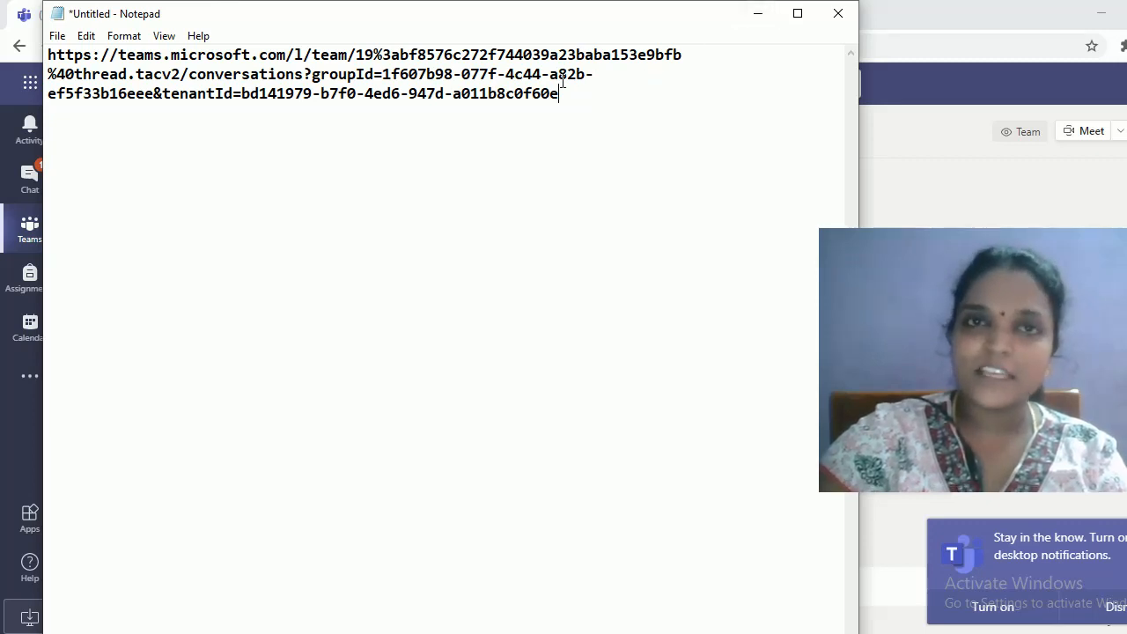
pyautogui.click(760, 16)
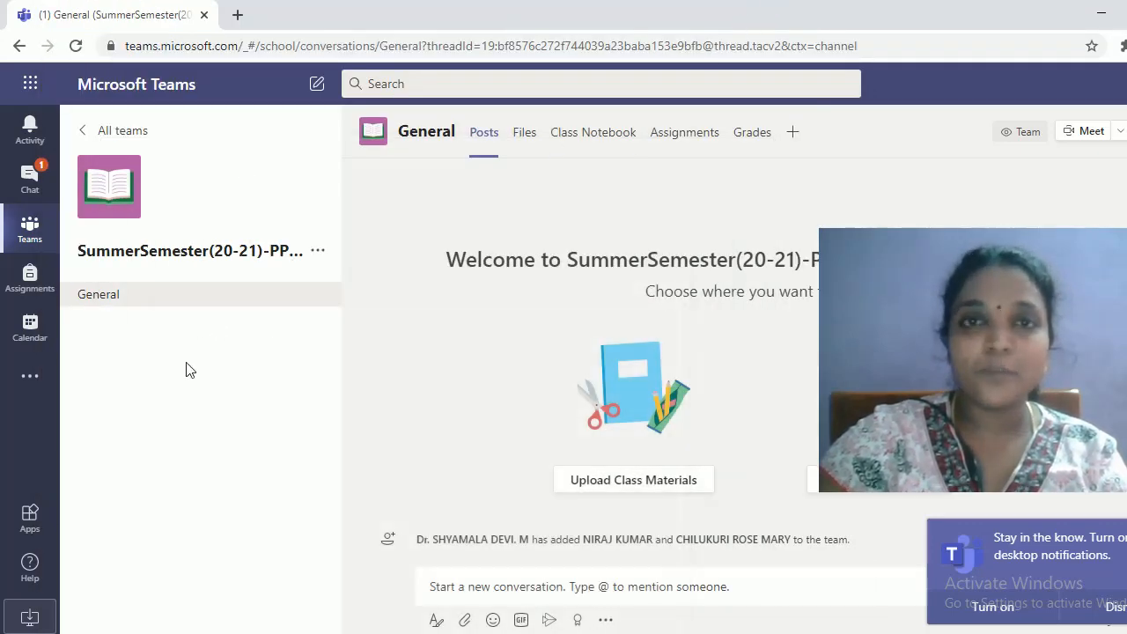
pyautogui.click(318, 251)
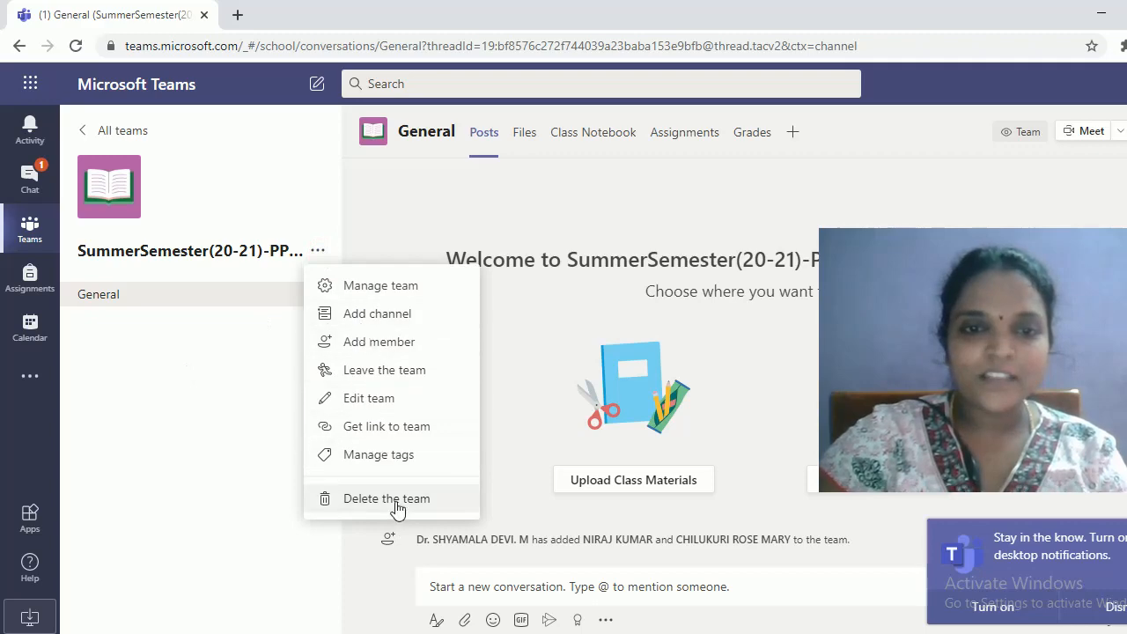
pyautogui.click(380, 399)
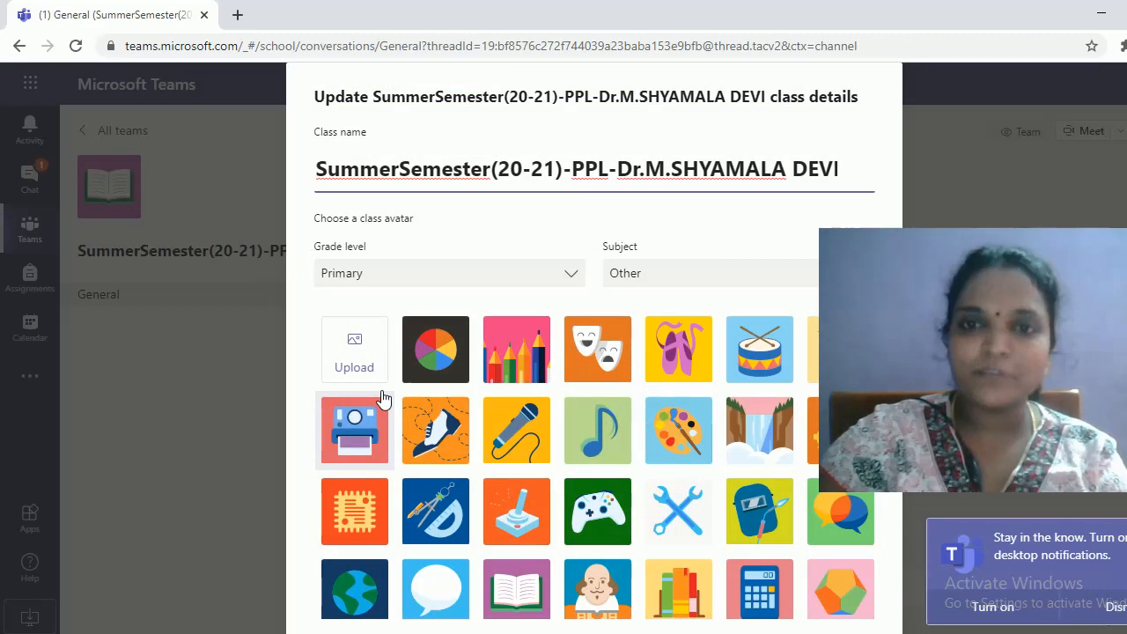
pyautogui.scroll(-5, 627, 341)
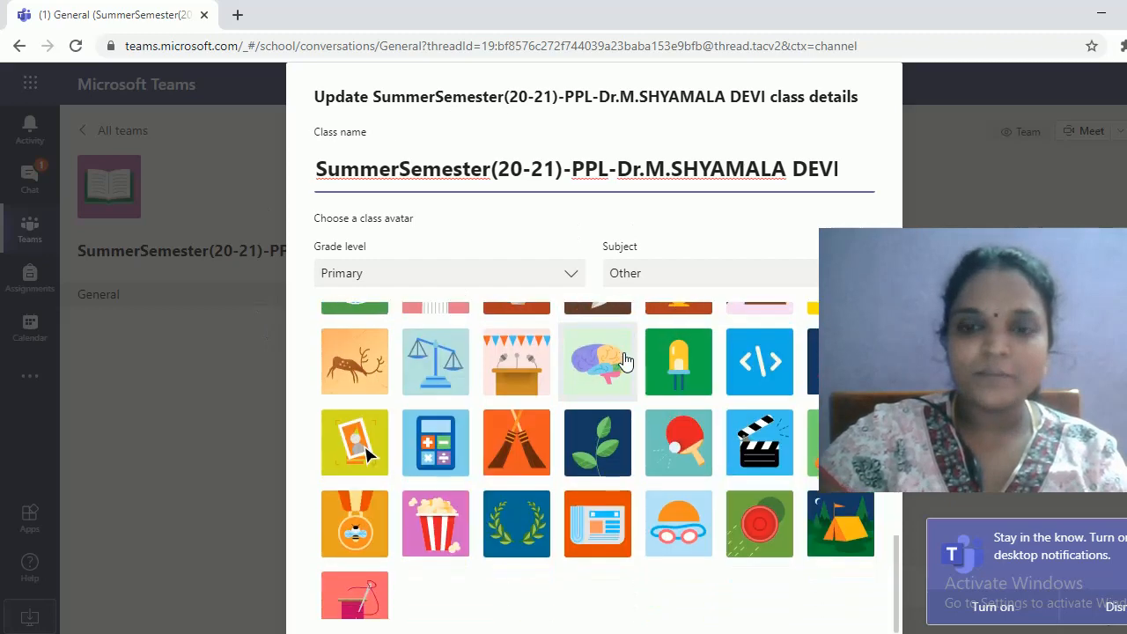
pyautogui.click(738, 598)
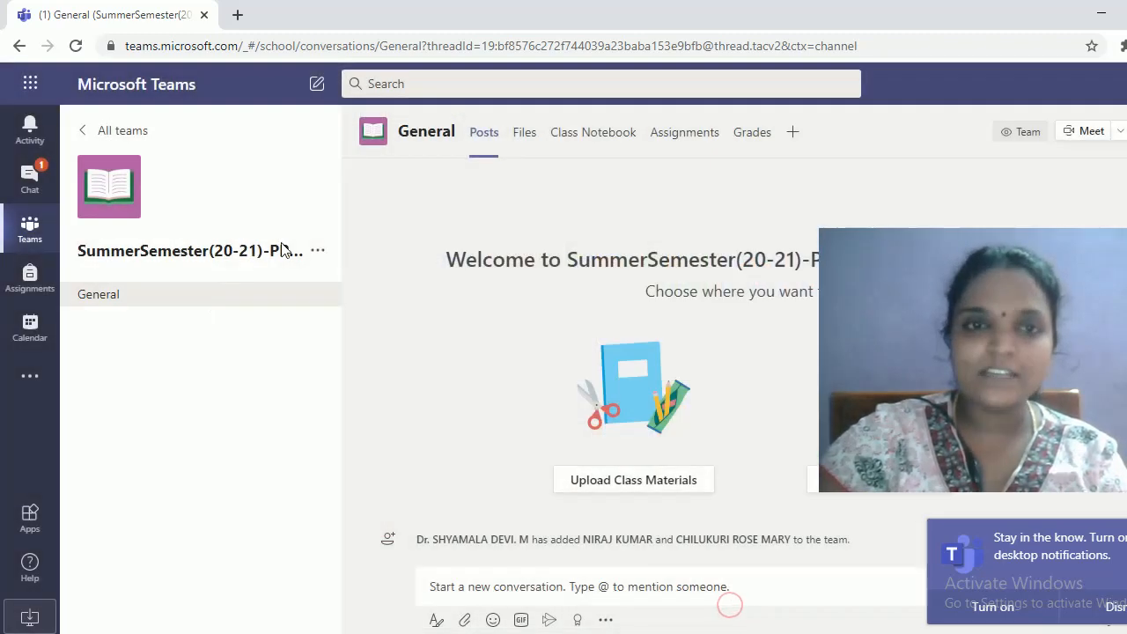
pyautogui.click(318, 251)
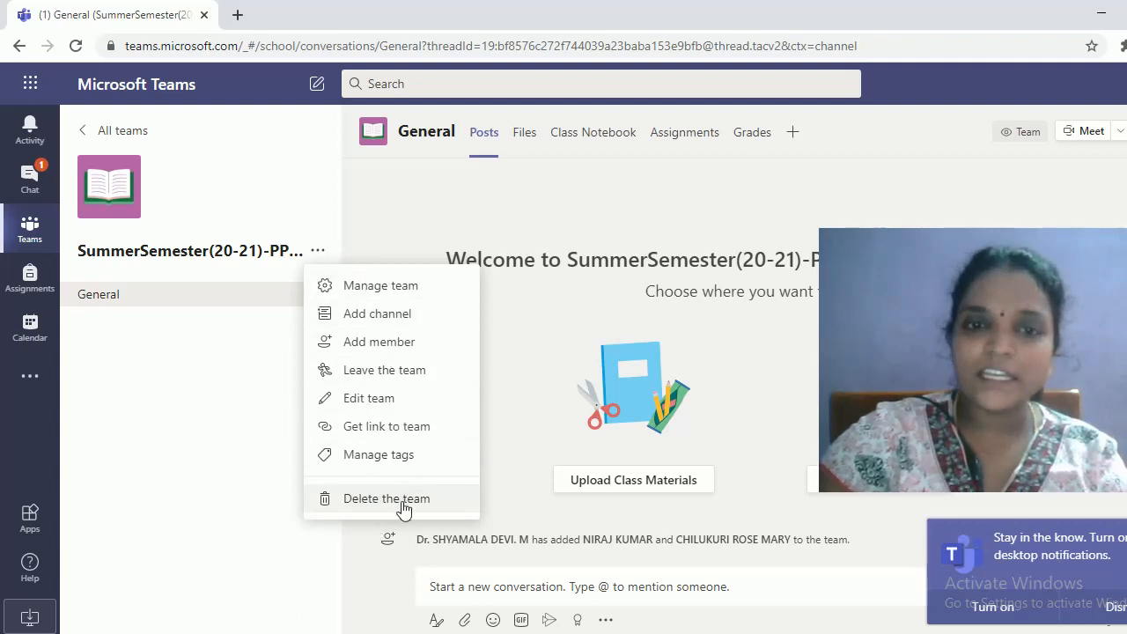
pyautogui.click(177, 402)
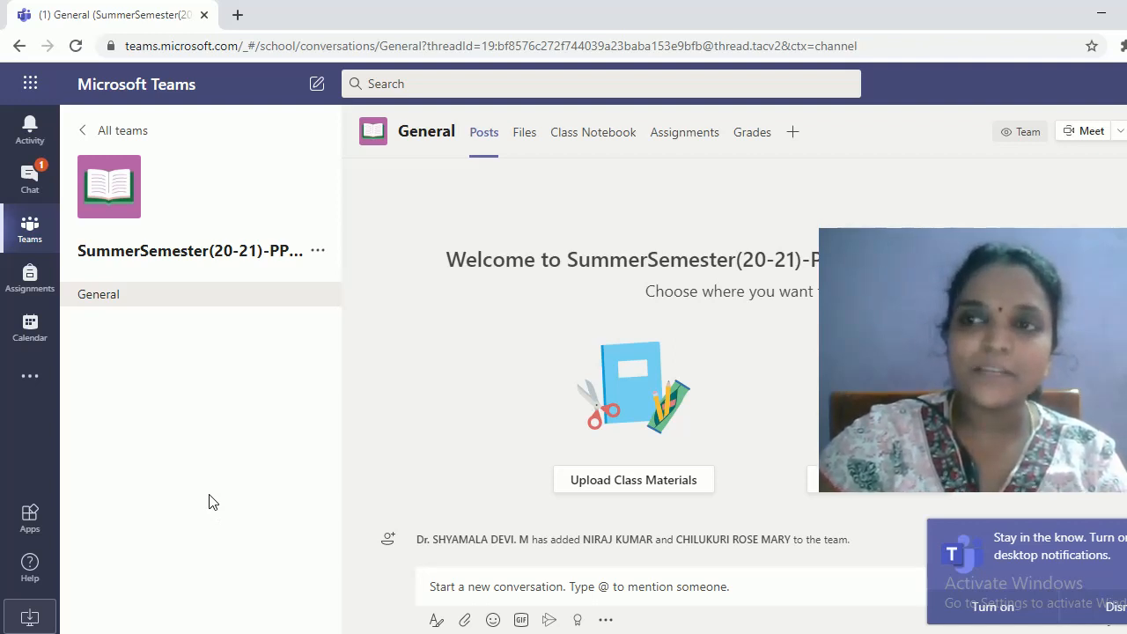
pyautogui.click(26, 333)
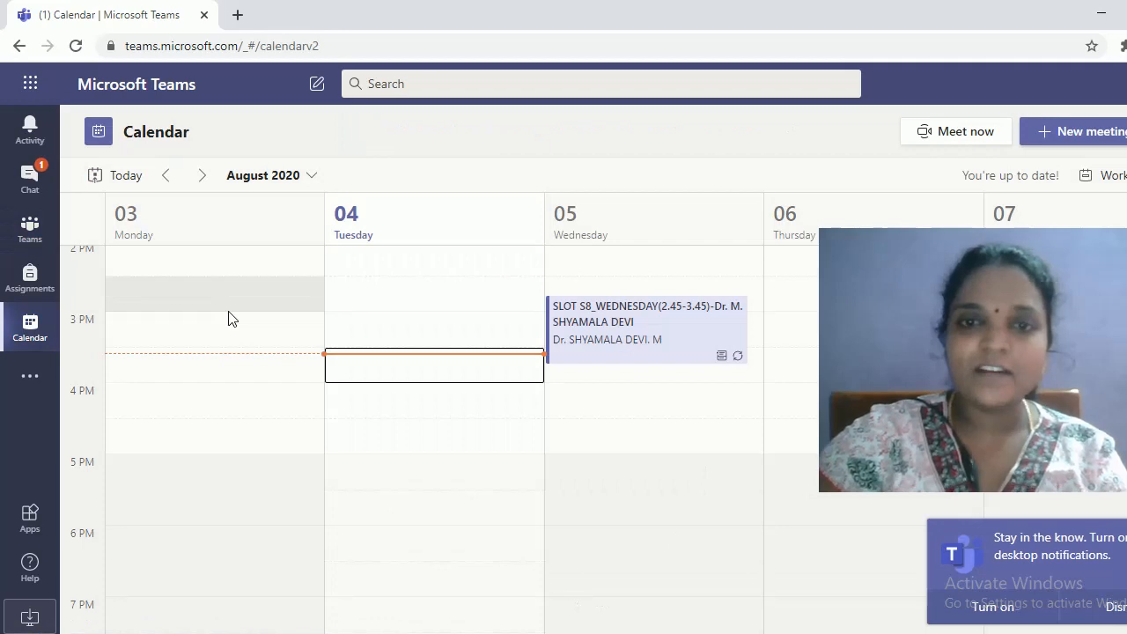
pyautogui.scroll(7, 541, 536)
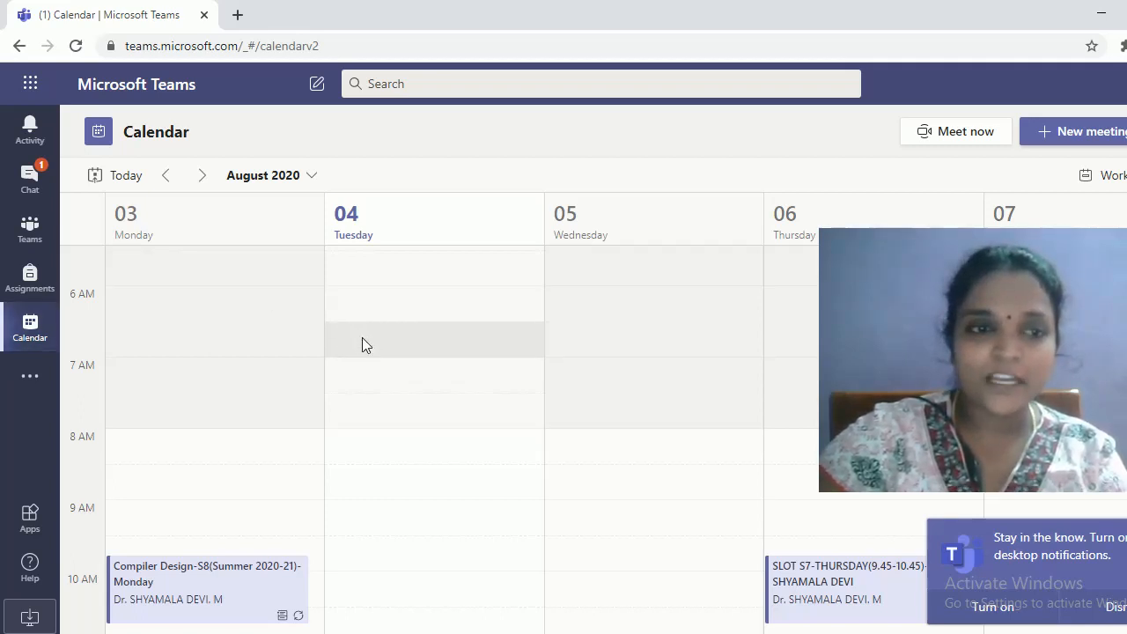
pyautogui.scroll(-3, 362, 338)
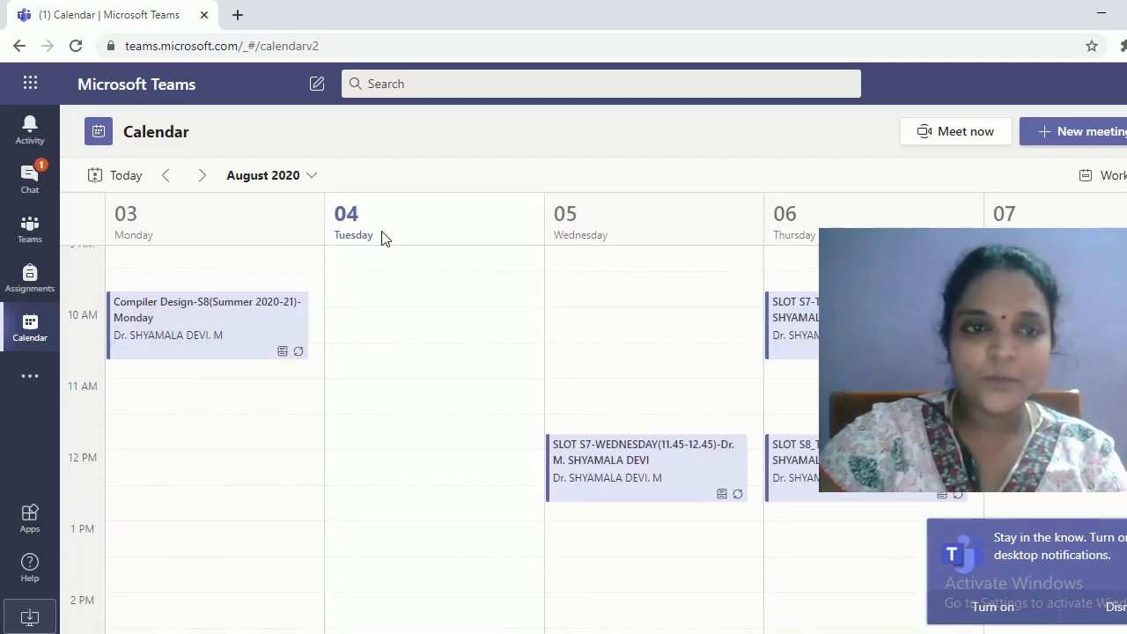
pyautogui.scroll(-1, 182, 535)
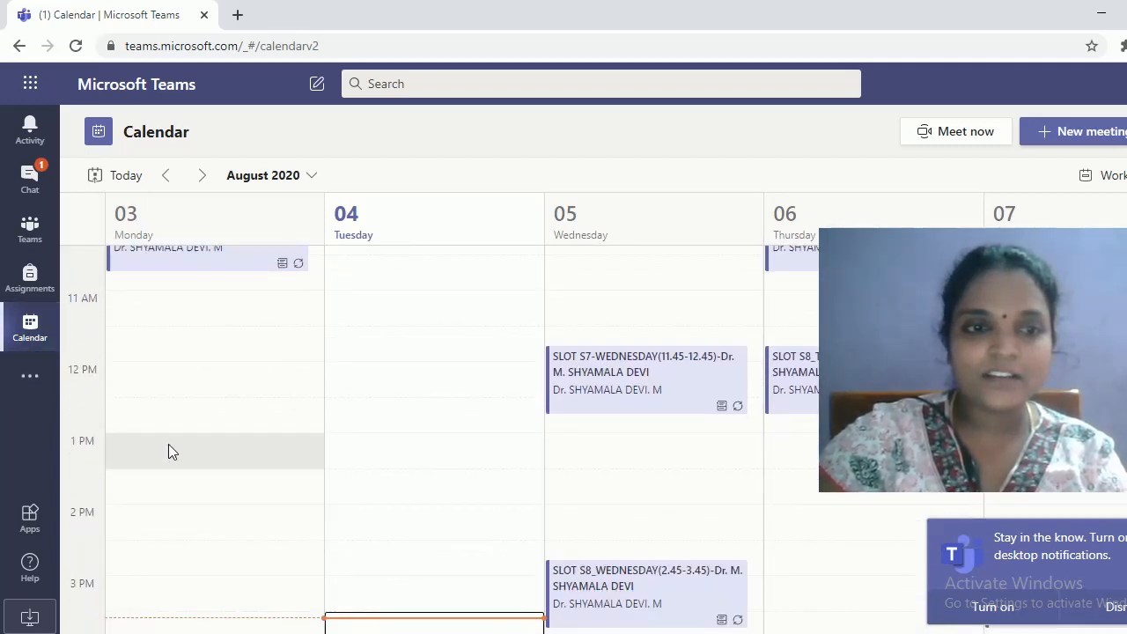
pyautogui.click(404, 498)
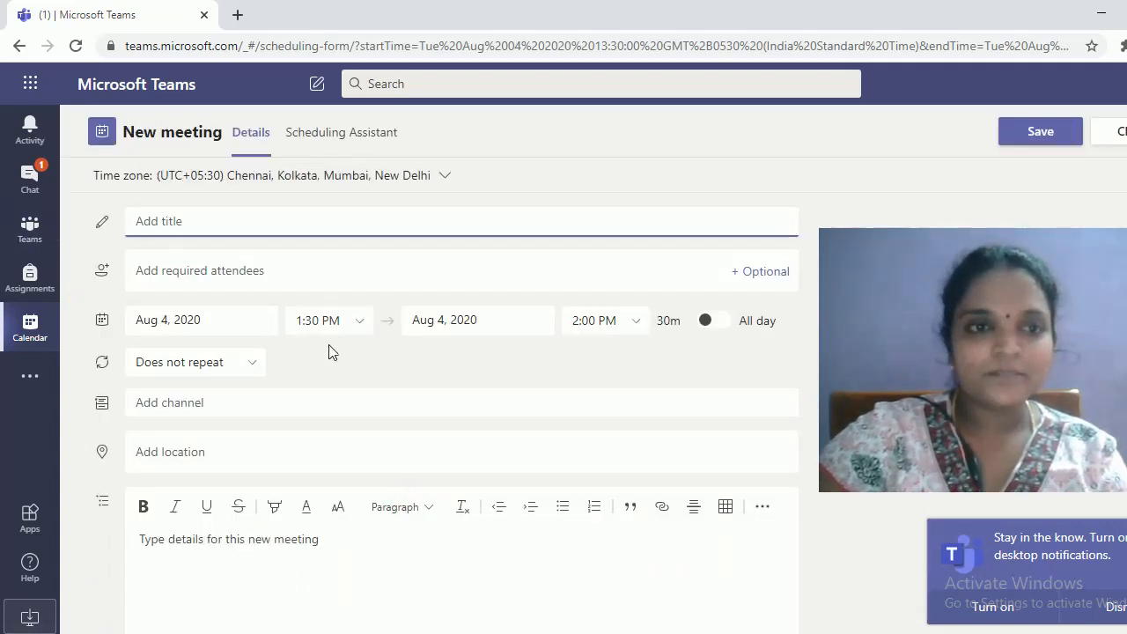
# Change the meeting's start time to 1:45 PM
pyautogui.click(311, 327)
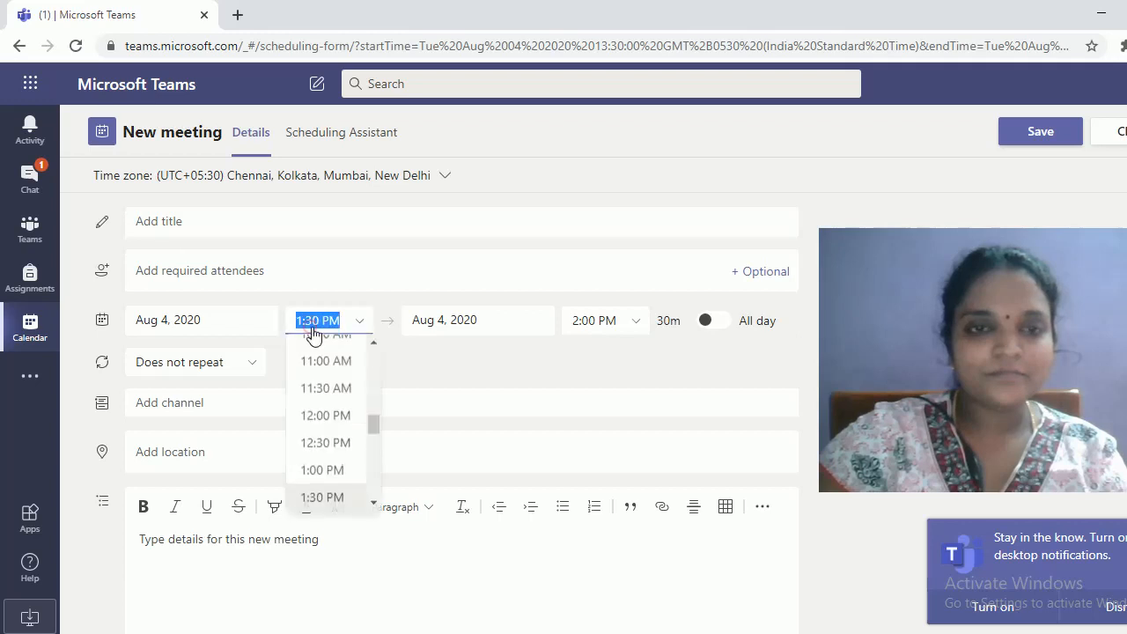
pyautogui.click(361, 326)
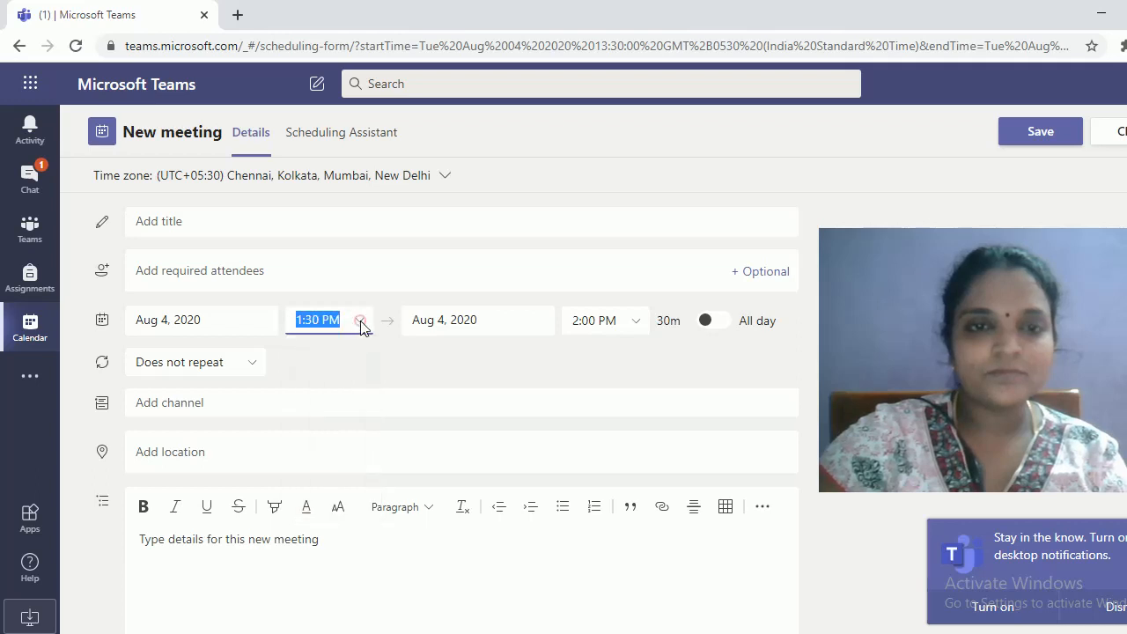
pyautogui.click(361, 326)
pyautogui.scroll(-2, 348, 458)
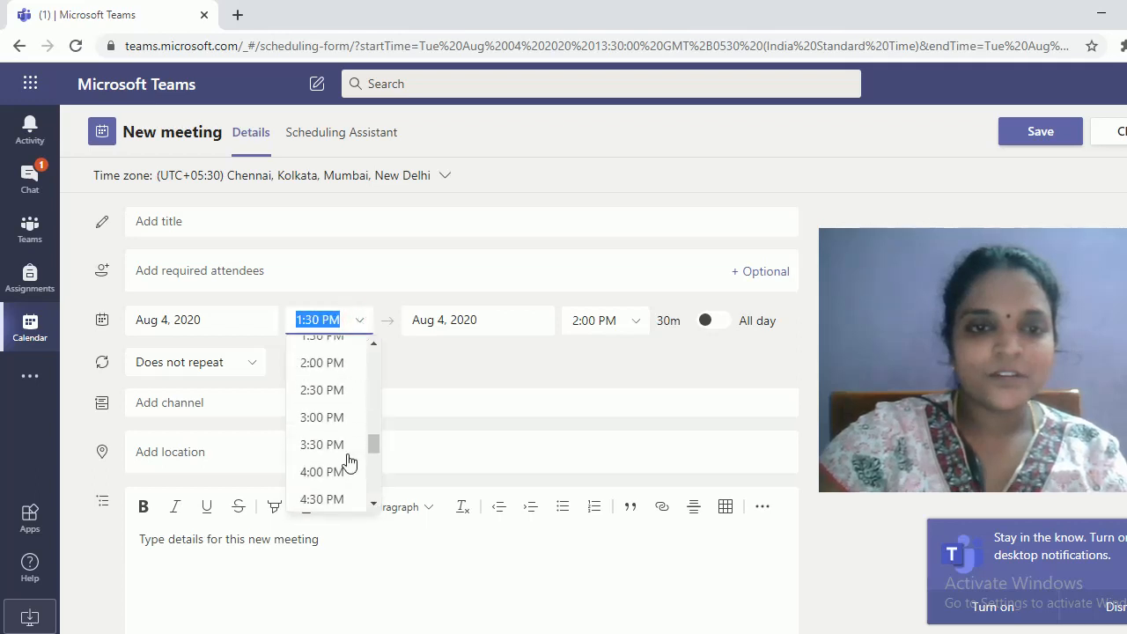
pyautogui.click(314, 320)
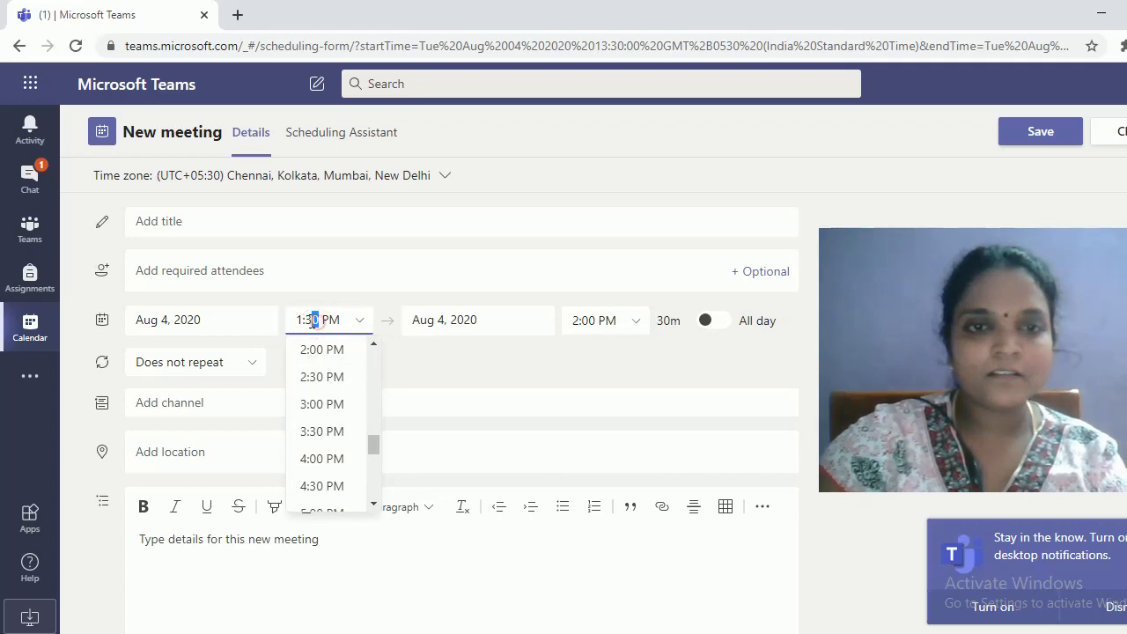
pyautogui.moveTo(316, 321); pyautogui.dragTo(303, 321)
pyautogui.write('45')
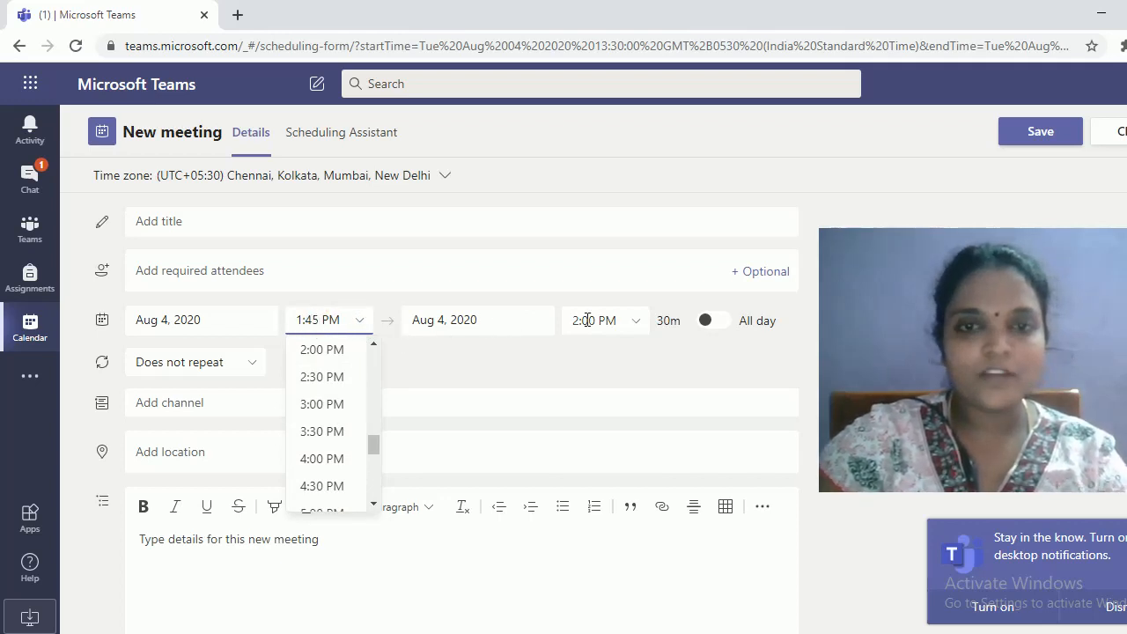
# Set the end time to 3:45 PM for a 2-hour meeting
pyautogui.click(587, 320)
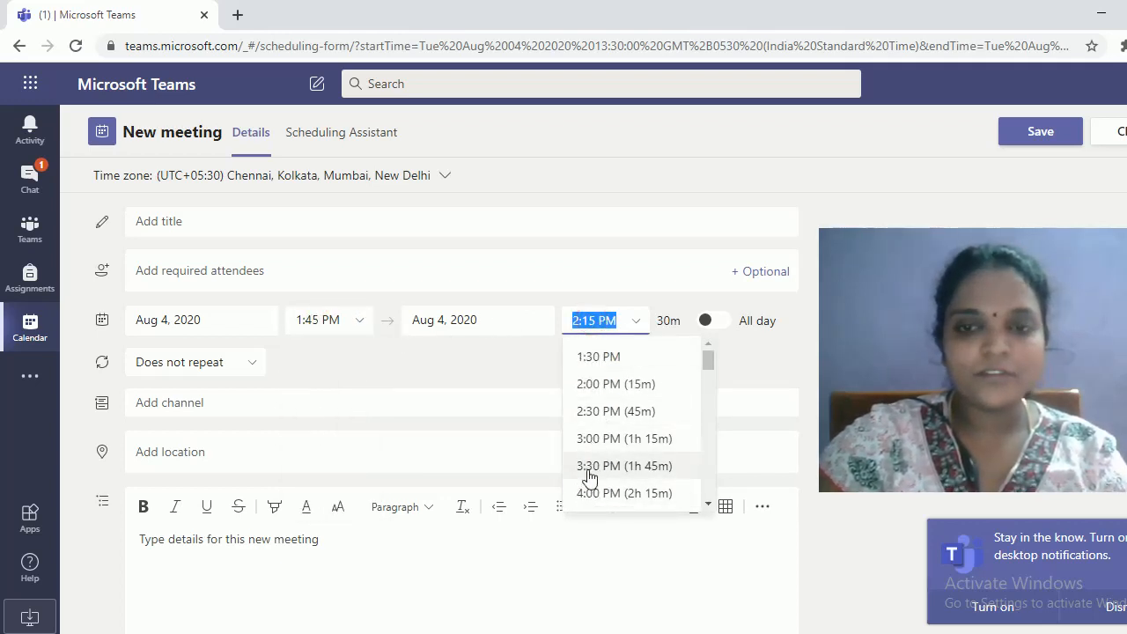
pyautogui.scroll(-3, 588, 476)
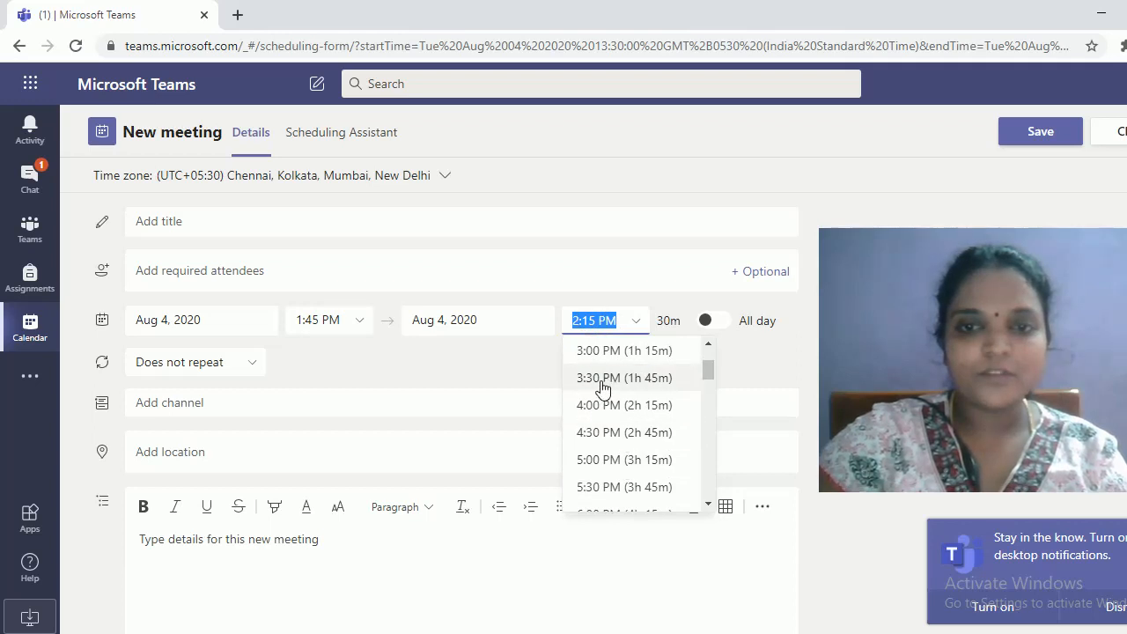
pyautogui.click(603, 378)
pyautogui.moveTo(597, 320); pyautogui.dragTo(583, 320)
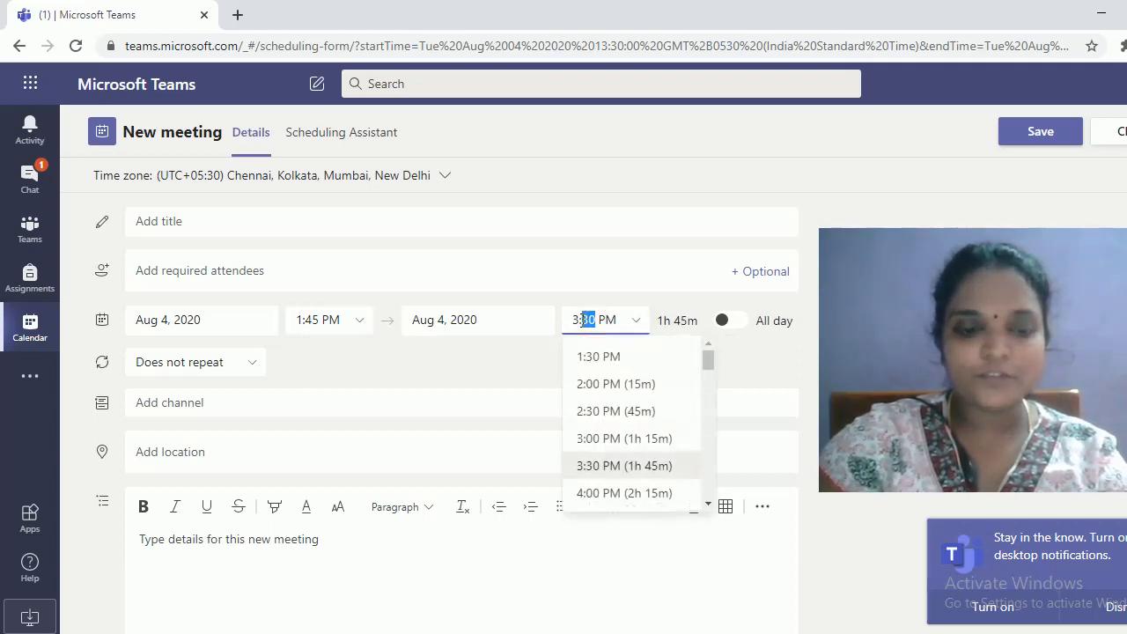
pyautogui.write('45')
pyautogui.press('Tab')
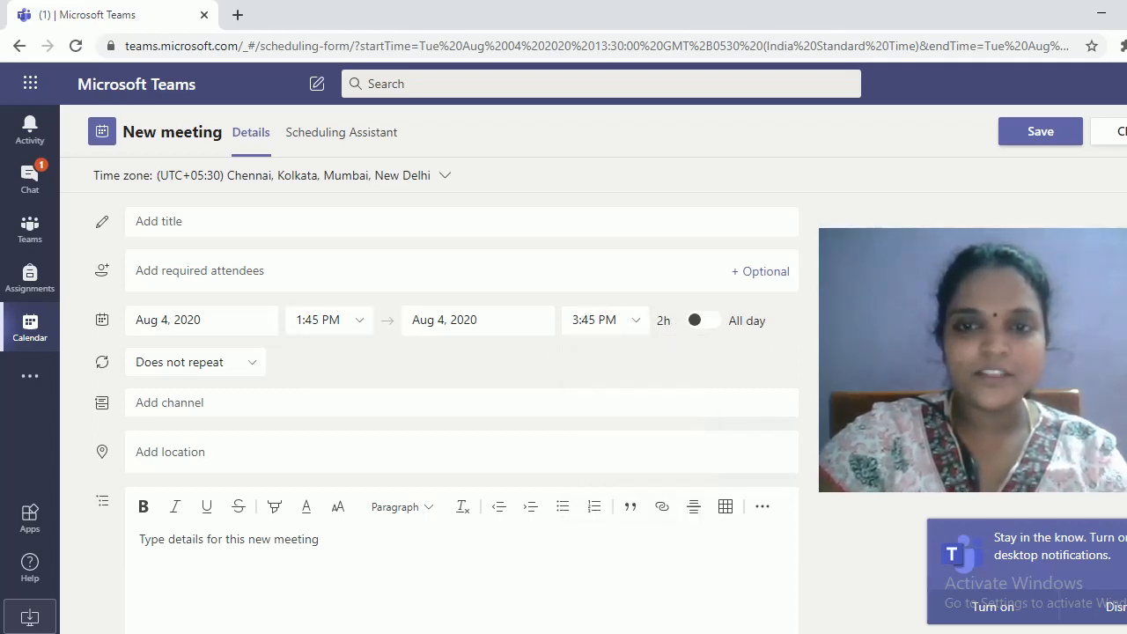
# Make the meeting repeat weekly, every Tuesday from 8/4/20
pyautogui.click(252, 362)
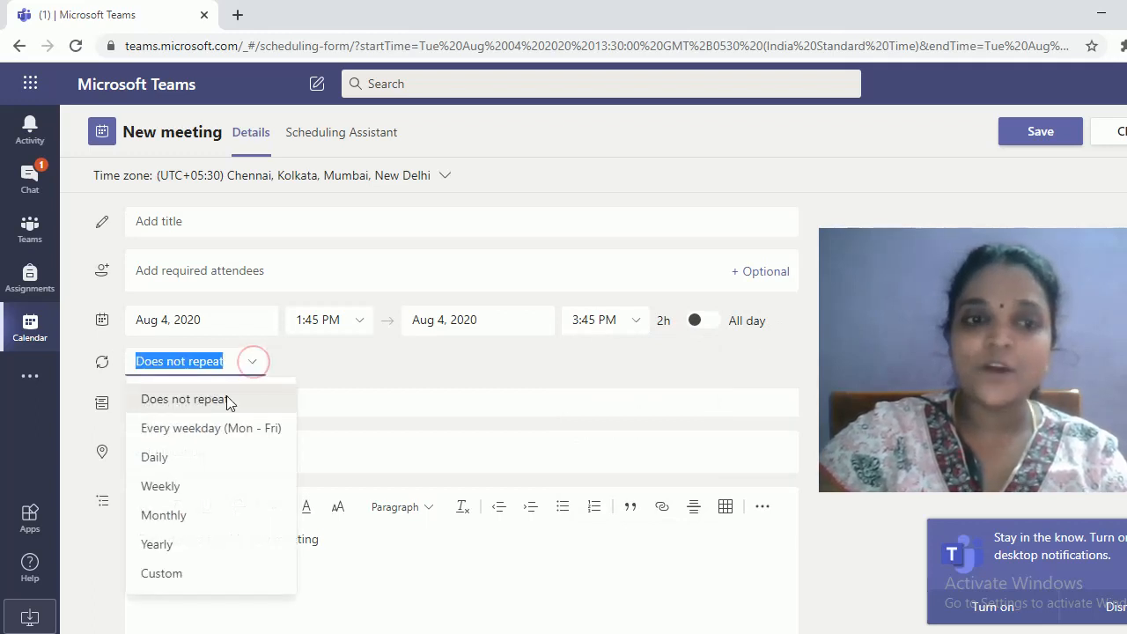
pyautogui.click(183, 488)
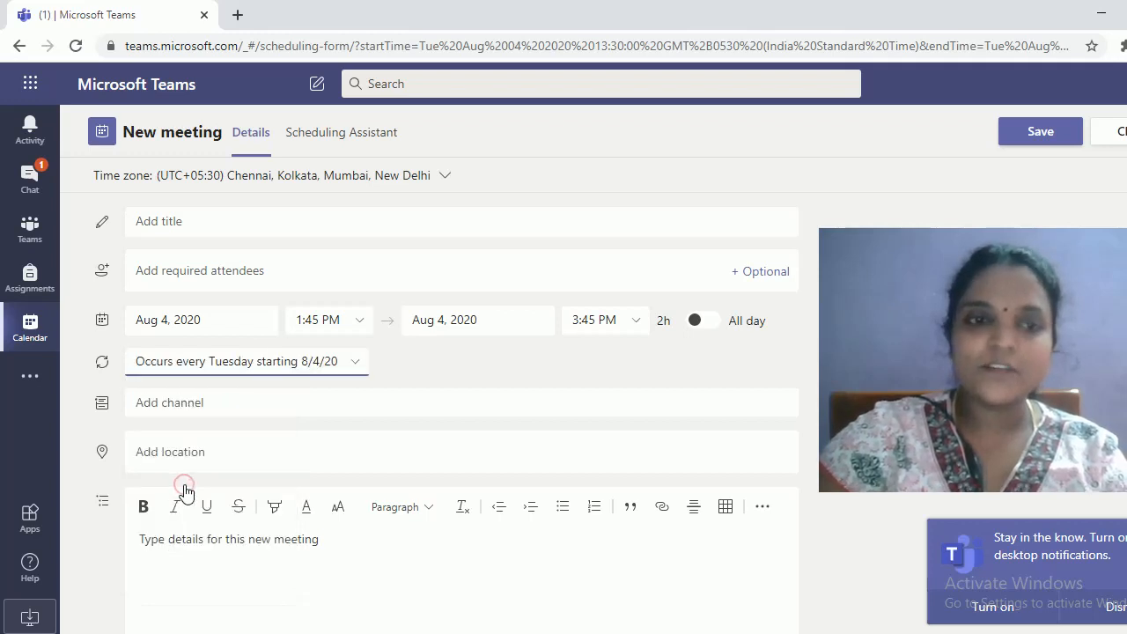
pyautogui.click(353, 368)
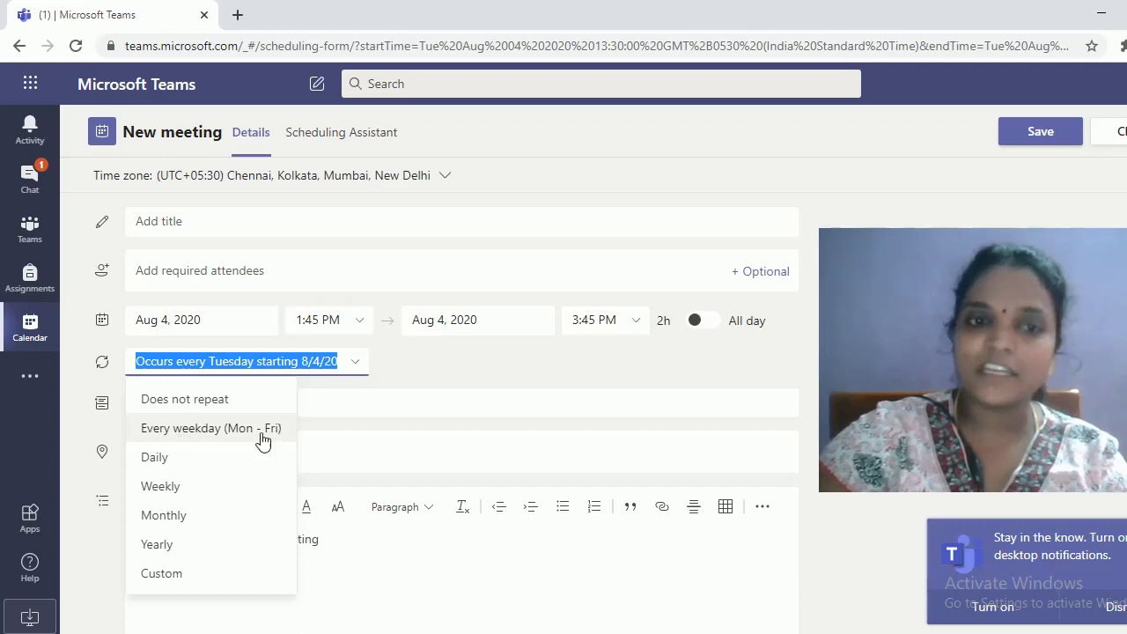
pyautogui.click(161, 487)
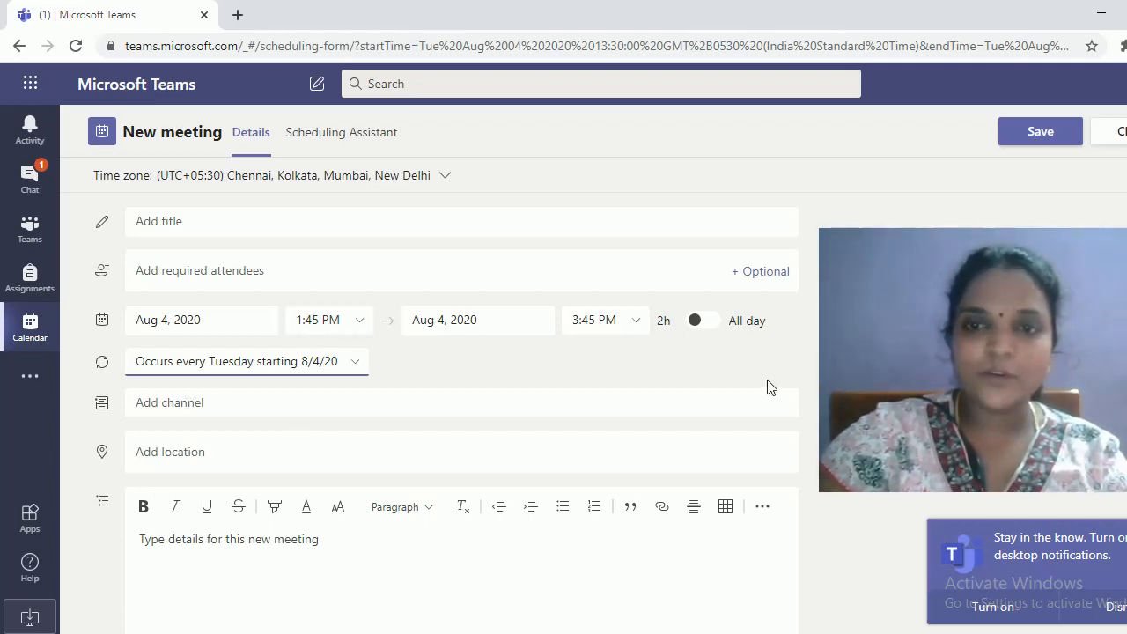
pyautogui.click(241, 224)
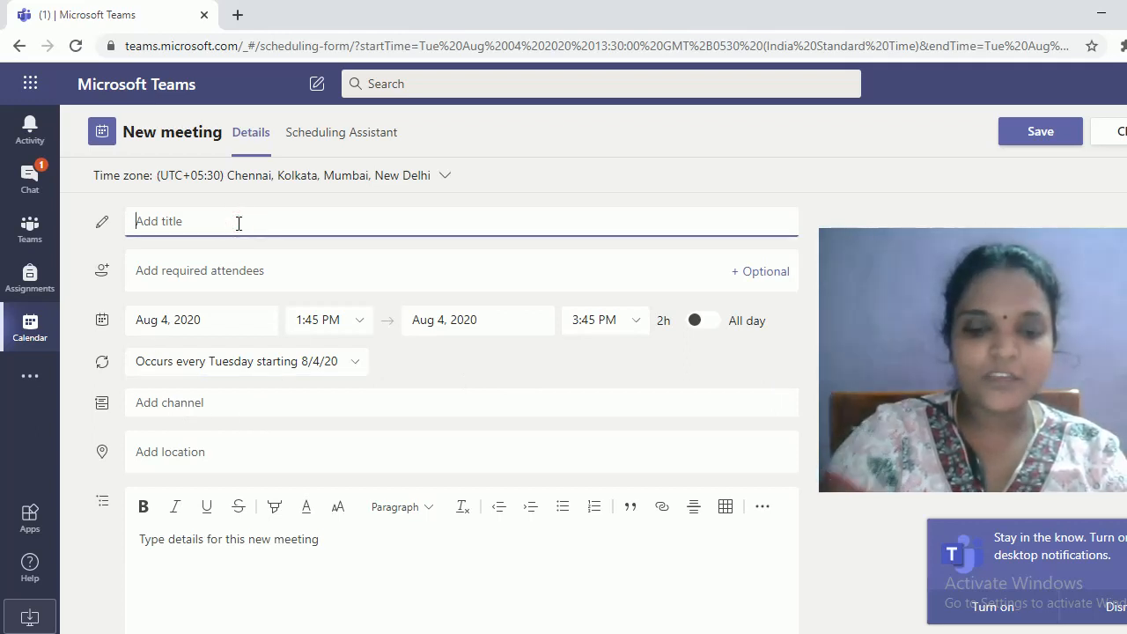
# Title the meeting 'PPL-S10-' followed by the instructor's name
pyautogui.press('BackSpace')
pyautogui.press('BackSpace')
pyautogui.press('BackSpace')
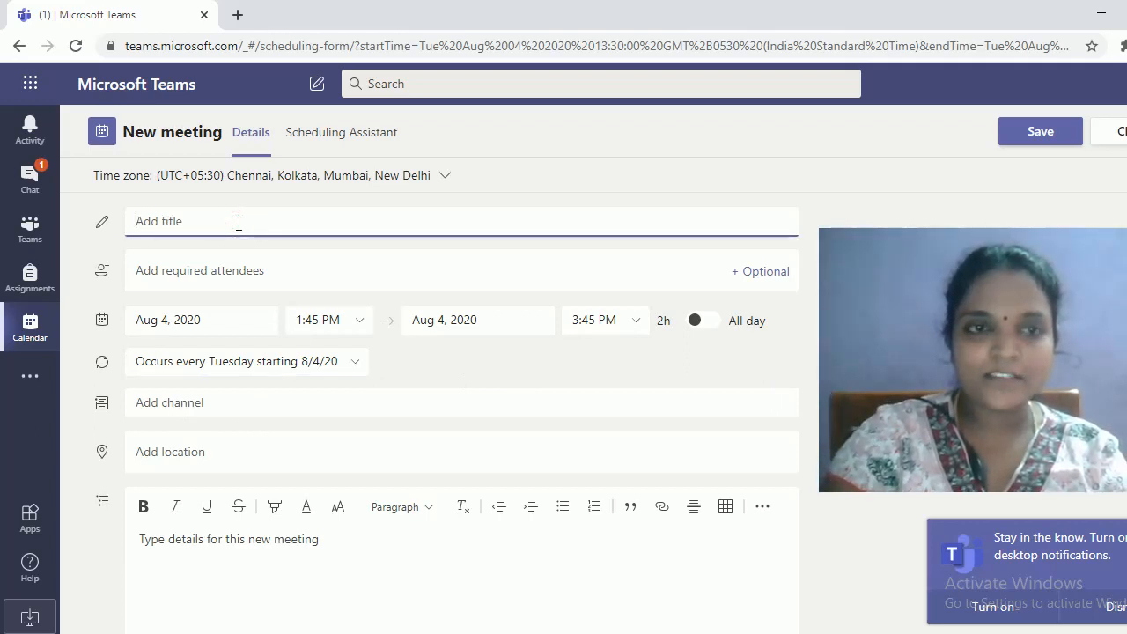
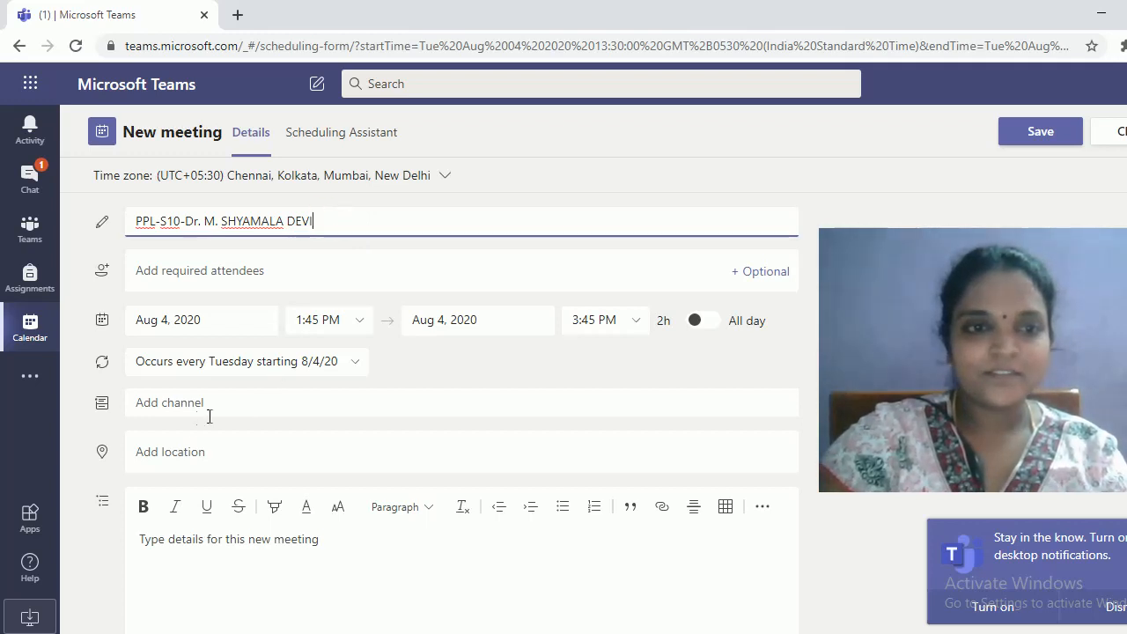
pyautogui.click(102, 405)
pyautogui.click(147, 396)
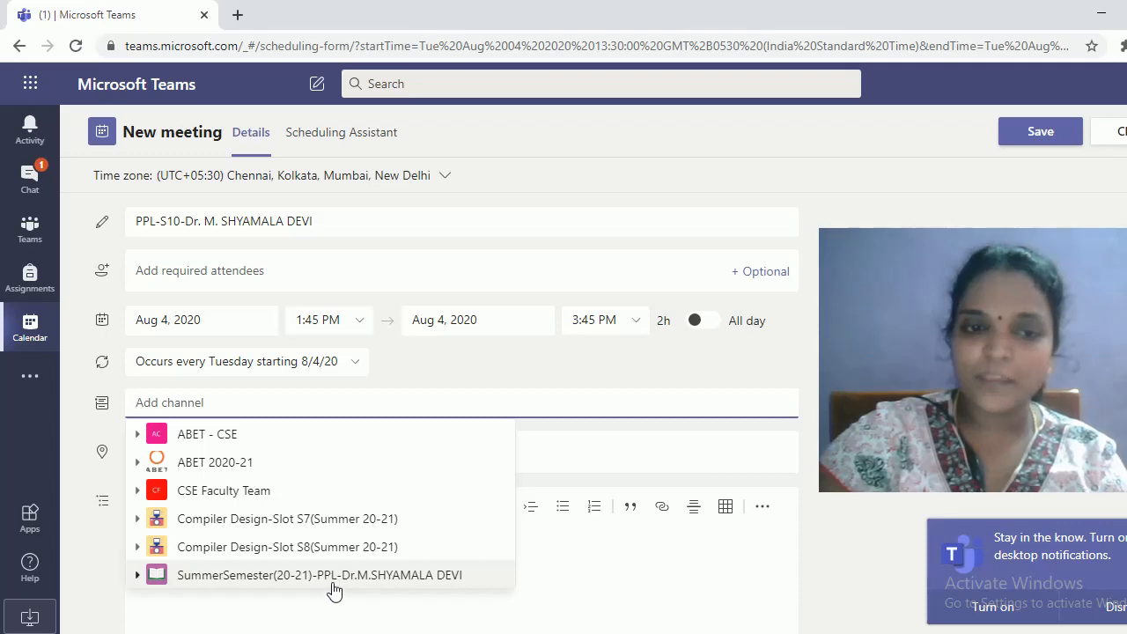
# Post the meeting to the SummerSemester team's General channel and send it
pyautogui.click(137, 577)
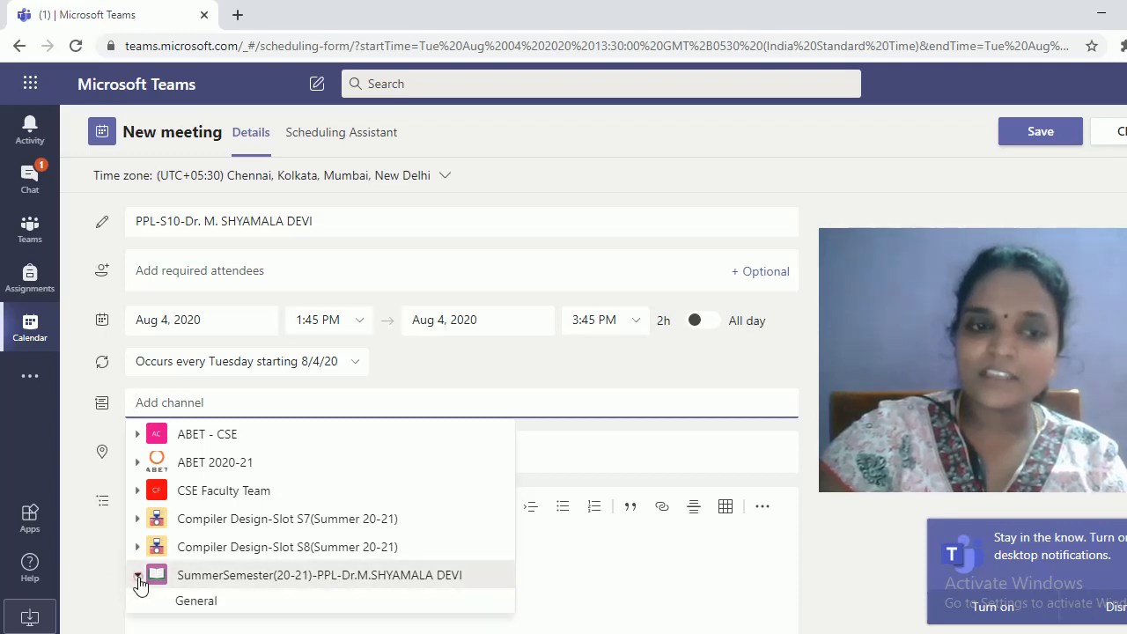
pyautogui.click(195, 601)
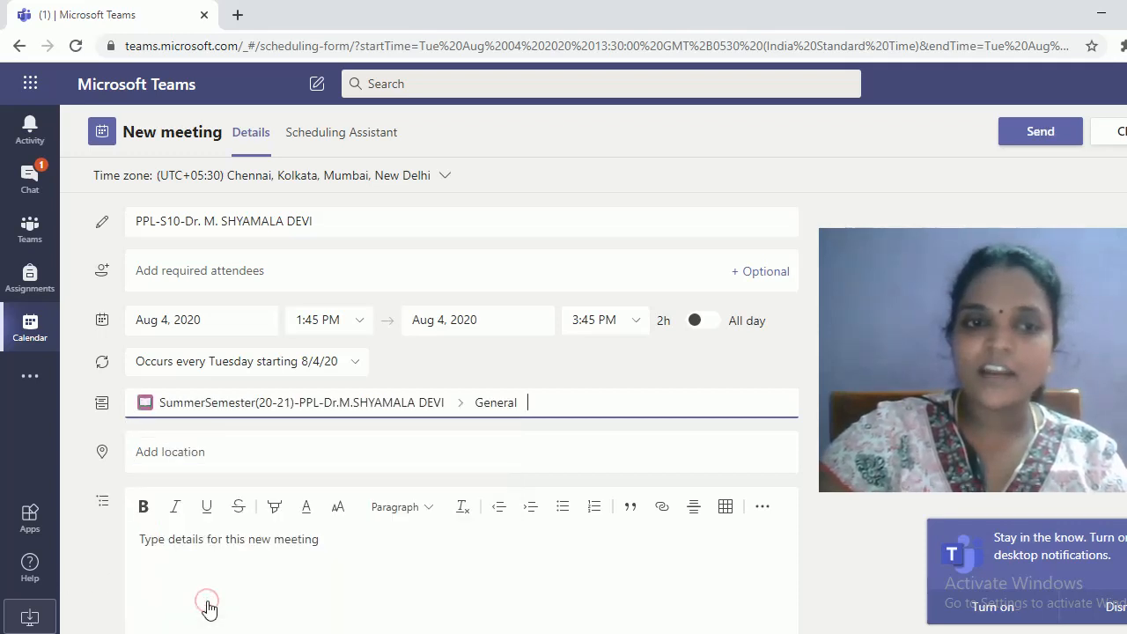
pyautogui.scroll(-1, 287, 563)
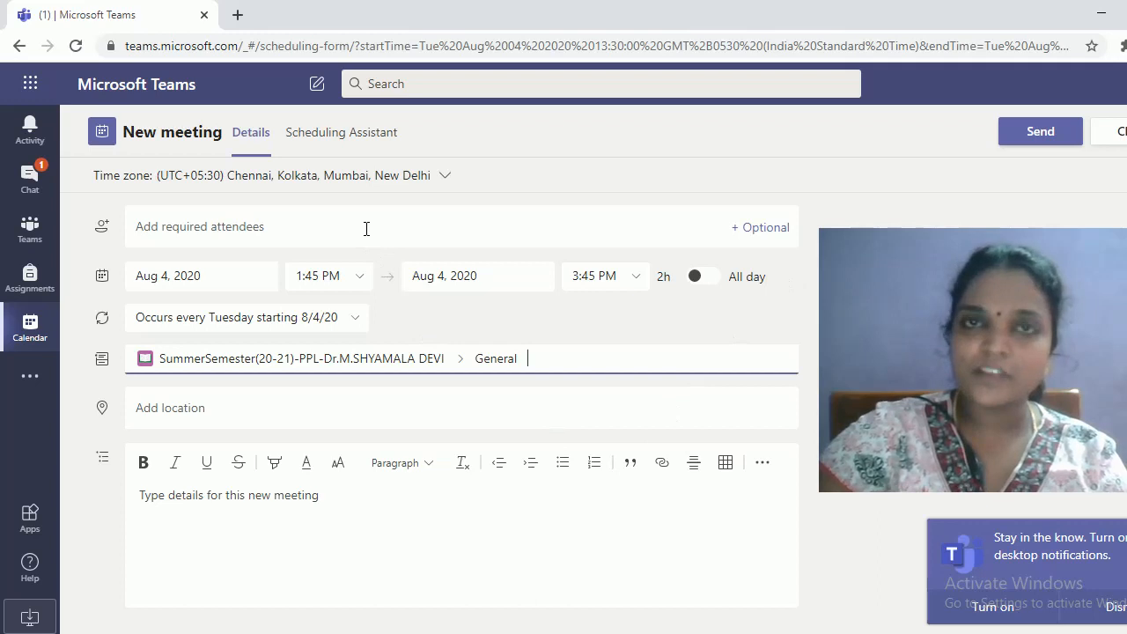
pyautogui.click(1041, 134)
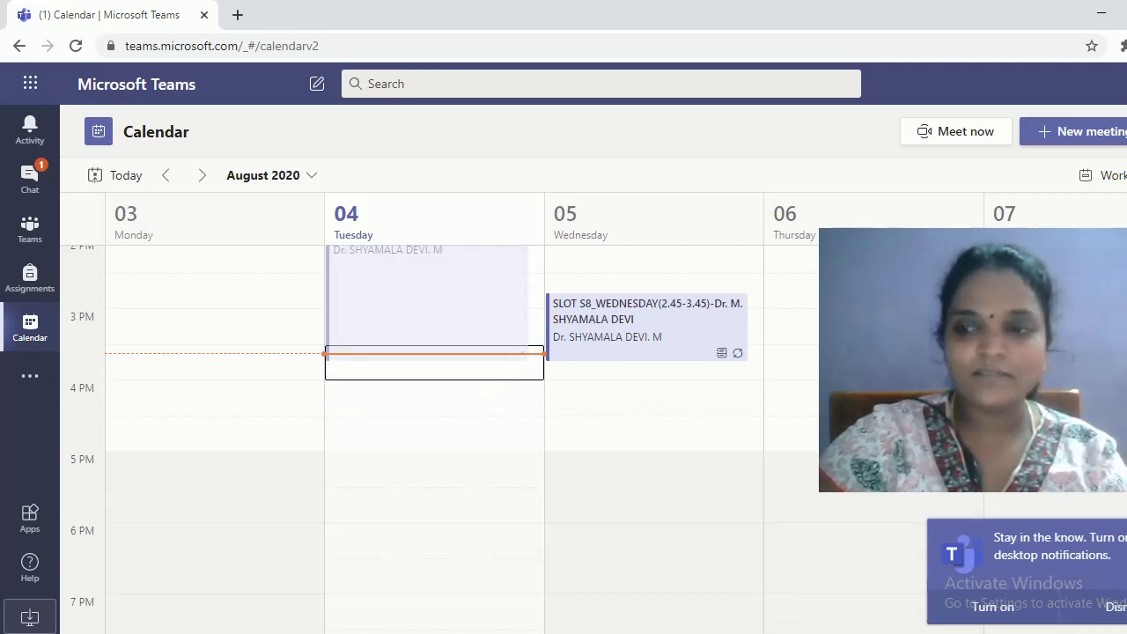
# Open the PPL-S10 meeting's details from the calendar, then its Meeting options
pyautogui.scroll(3, 435, 396)
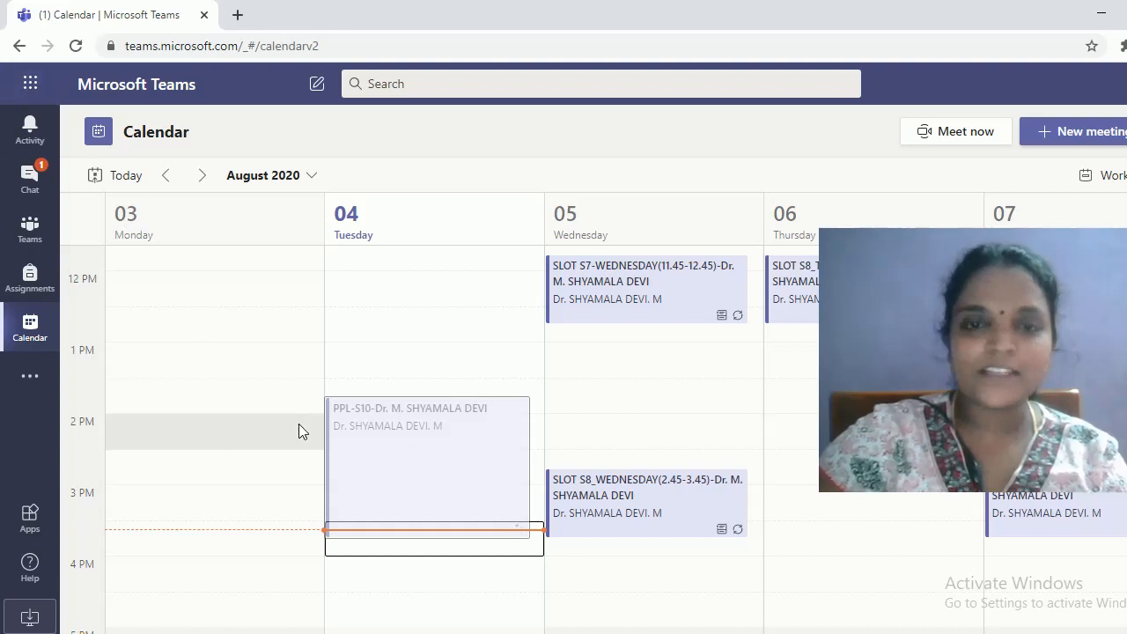
pyautogui.scroll(-2, 298, 430)
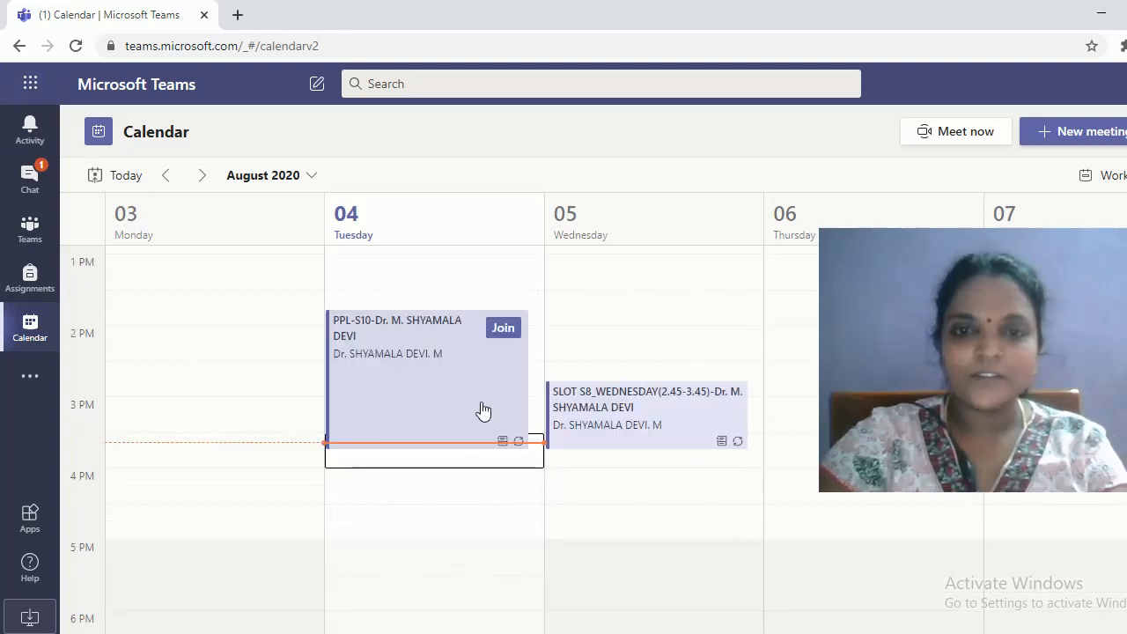
pyautogui.click(415, 352)
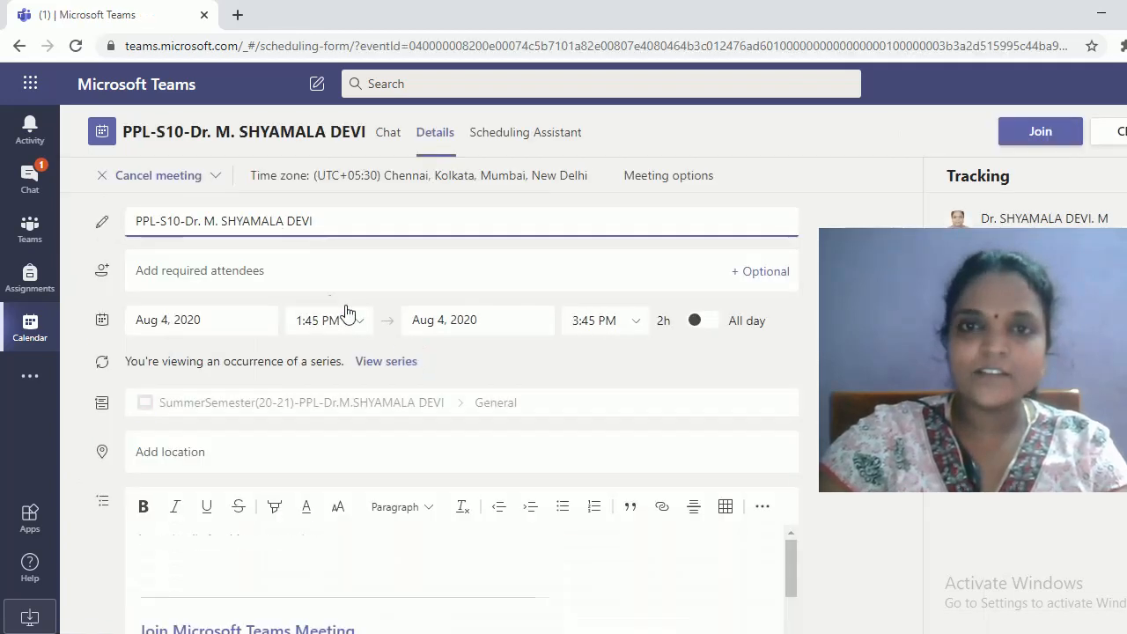
pyautogui.scroll(-1, 187, 331)
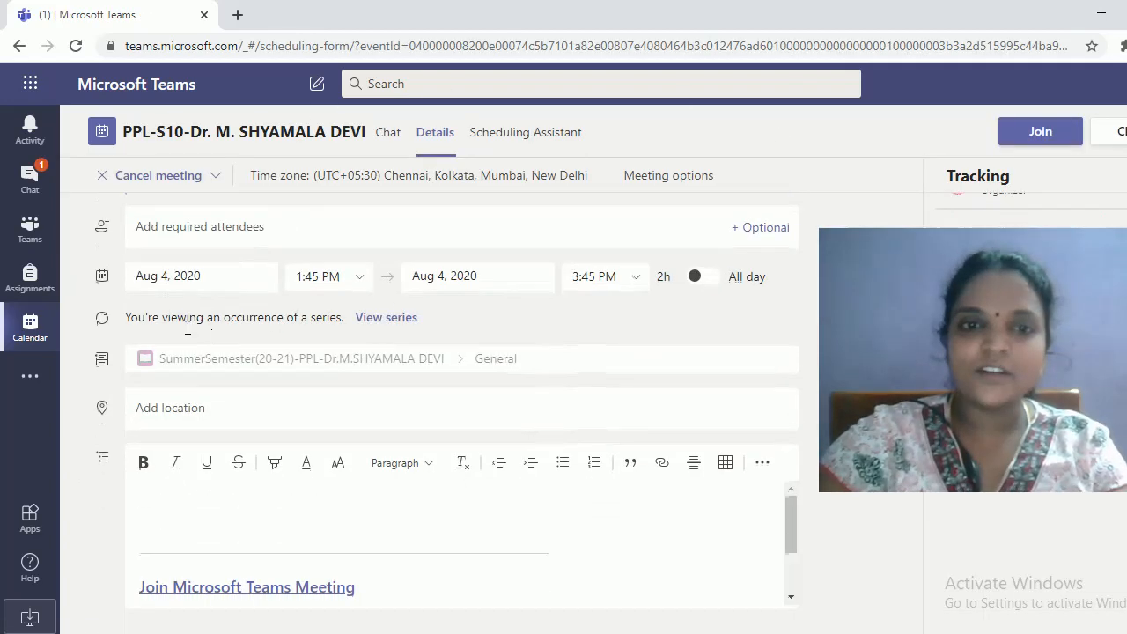
pyautogui.scroll(1, 590, 467)
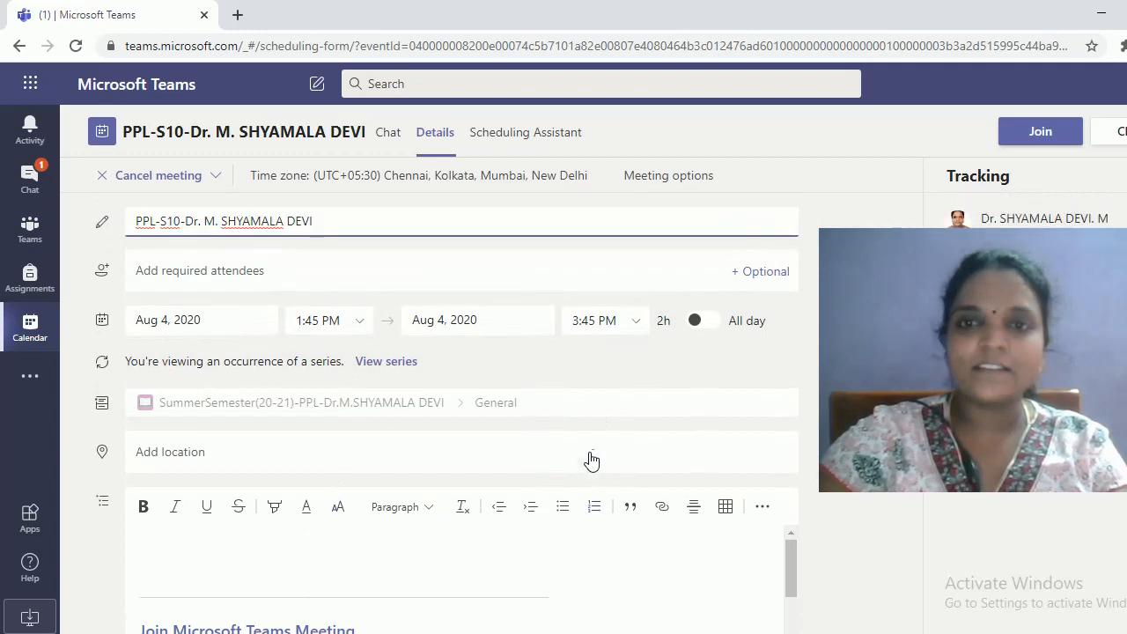
pyautogui.click(675, 179)
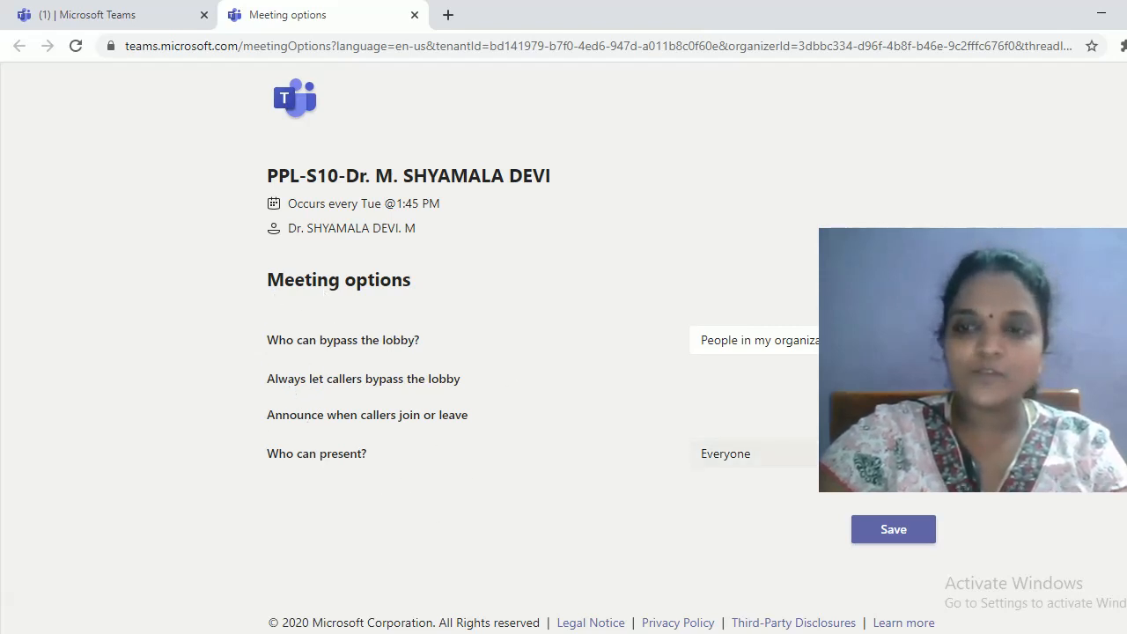
# Restrict presenting to 'Only me', save the options, and close the options tab
pyautogui.click(755, 454)
pyautogui.click(733, 557)
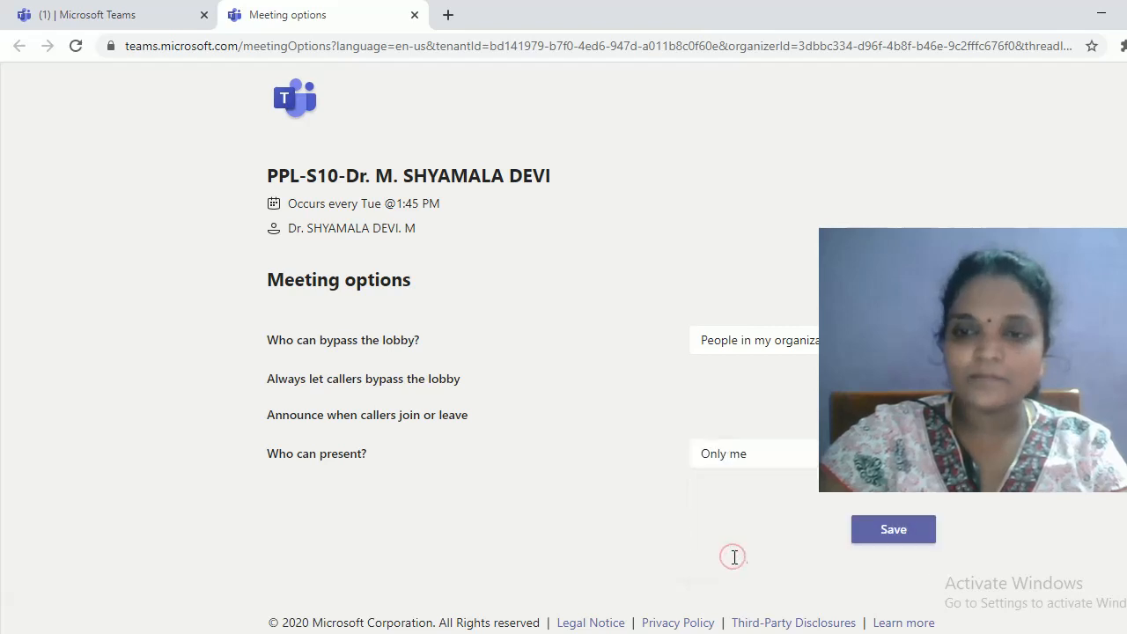
pyautogui.click(862, 533)
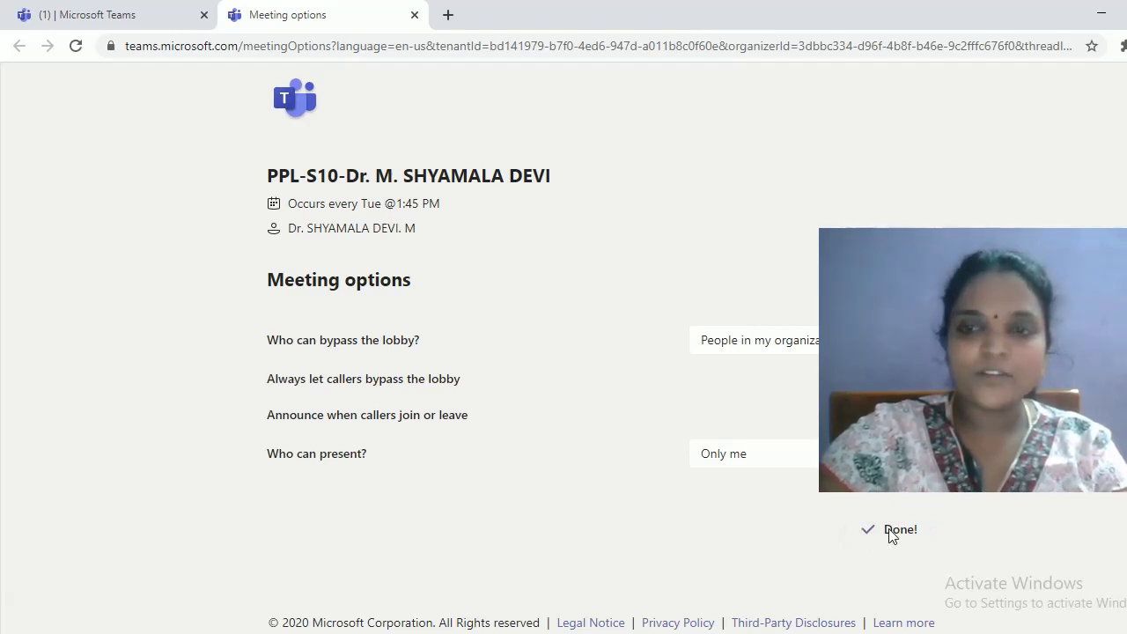
pyautogui.click(415, 15)
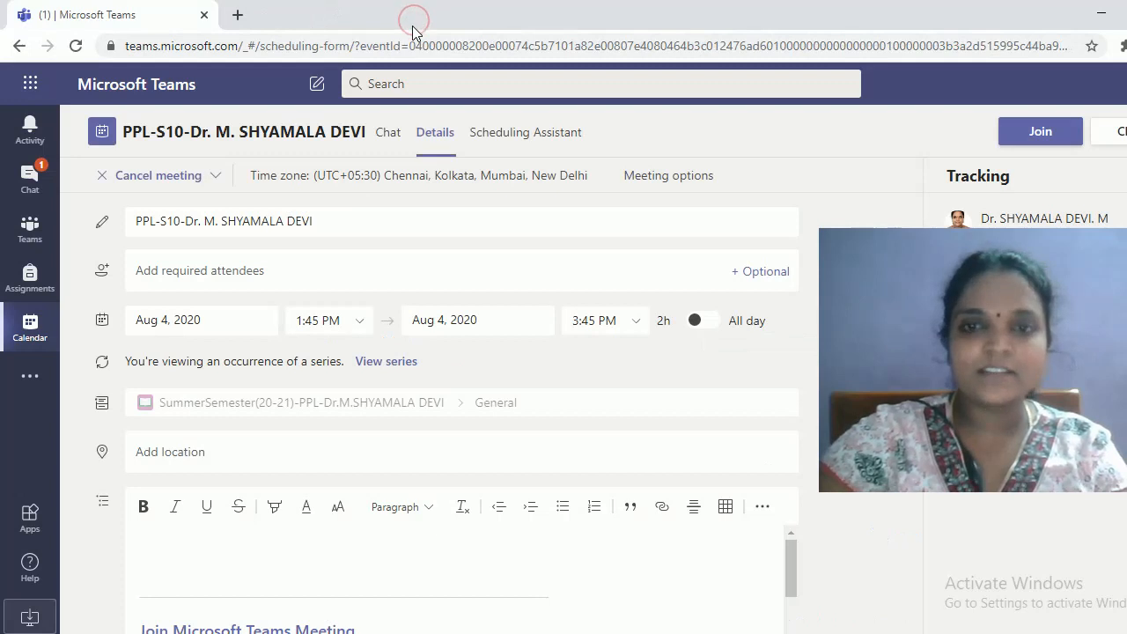
# Copy the meeting's join link address and paste it into the description
pyautogui.scroll(-1, 592, 572)
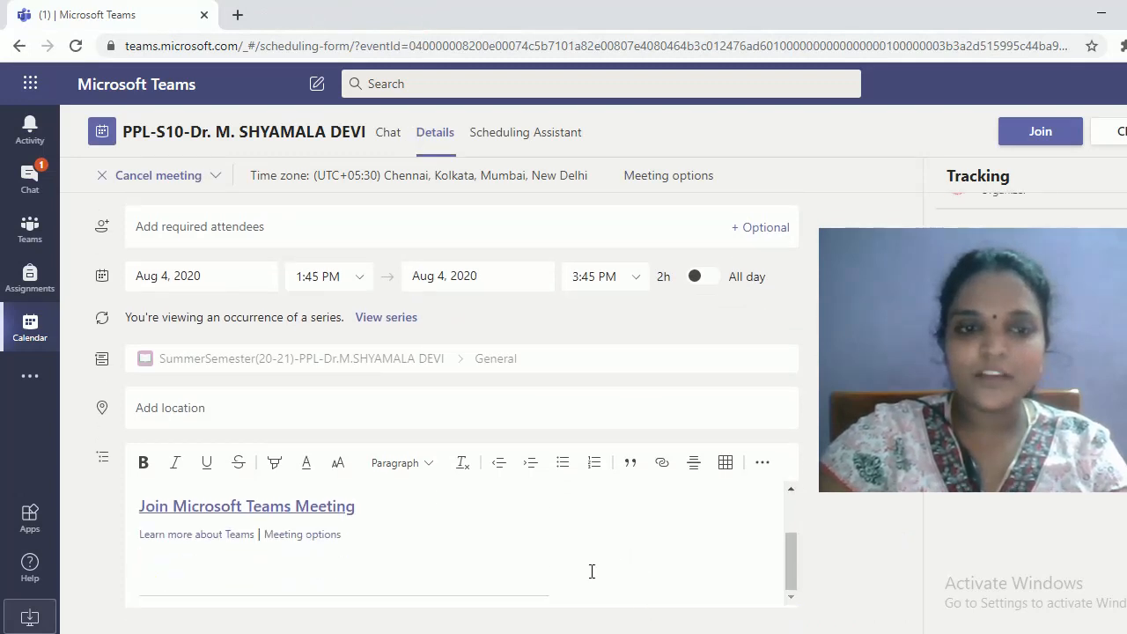
pyautogui.scroll(1, 511, 564)
pyautogui.rightClick(273, 590)
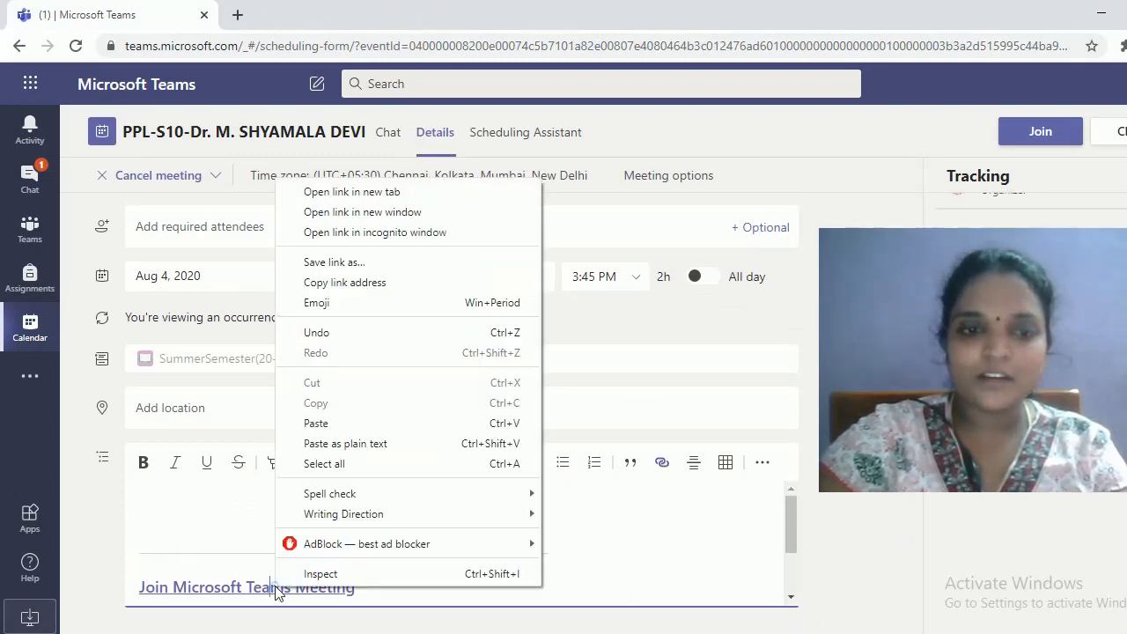
pyautogui.click(745, 528)
pyautogui.scroll(1, 705, 526)
pyautogui.scroll(-1, 787, 506)
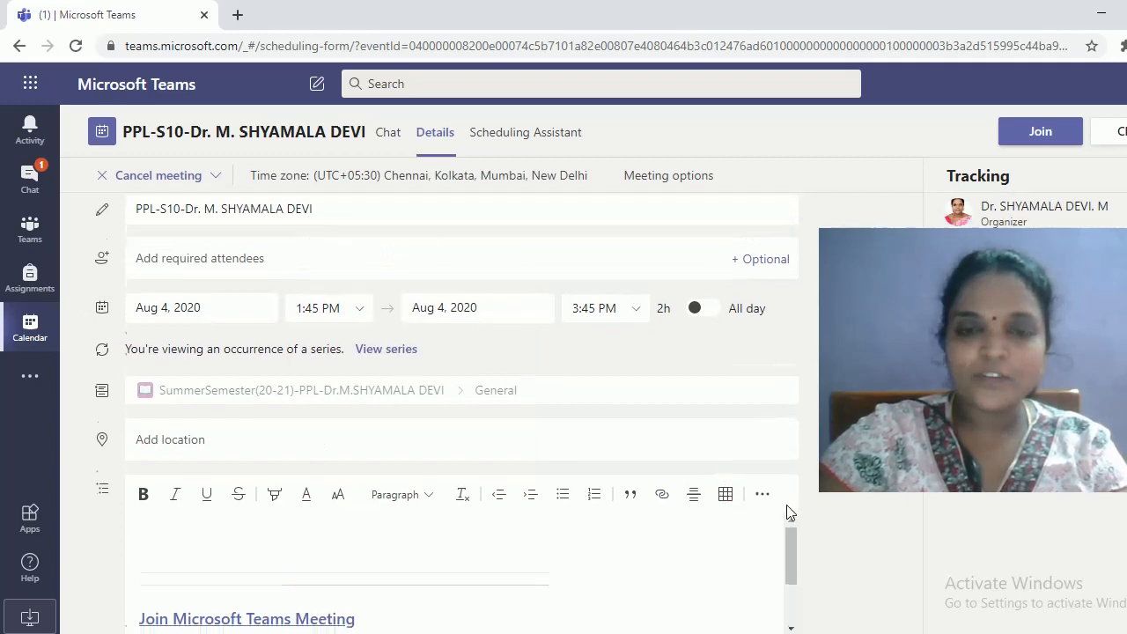
pyautogui.scroll(1, 503, 511)
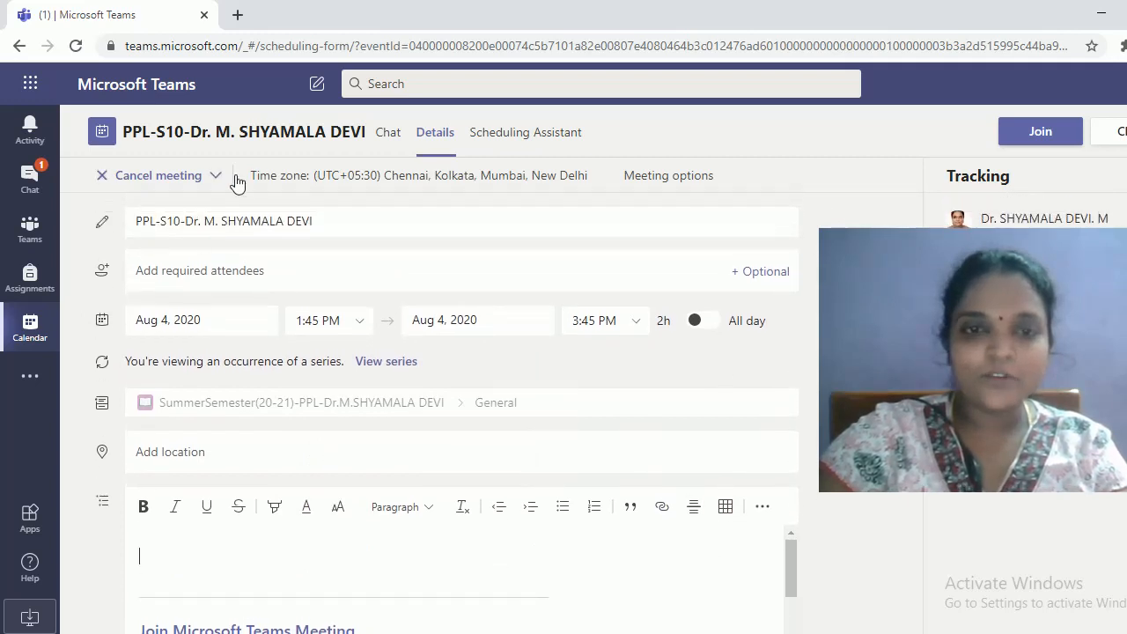
pyautogui.scroll(-1, 300, 591)
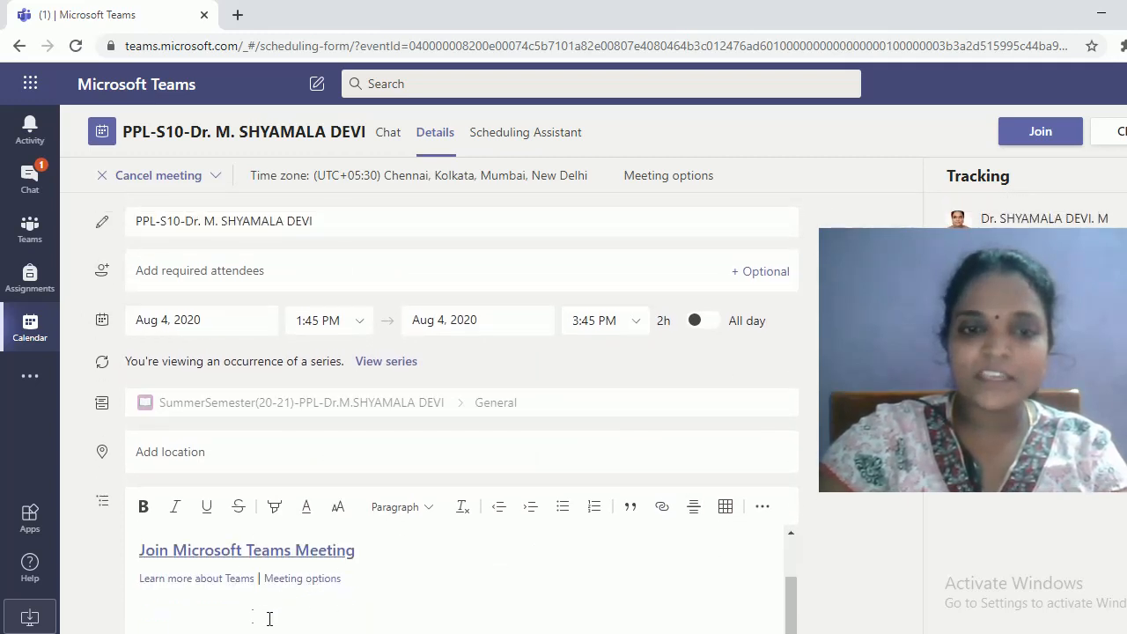
pyautogui.scroll(1, 267, 598)
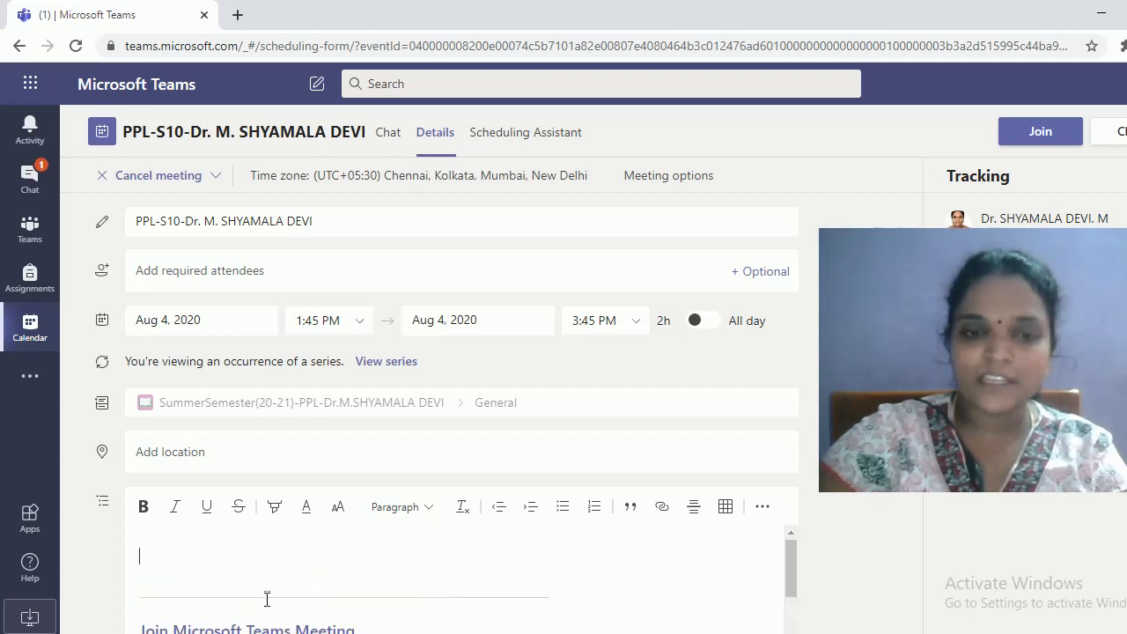
pyautogui.scroll(-1, 350, 613)
pyautogui.rightClick(335, 552)
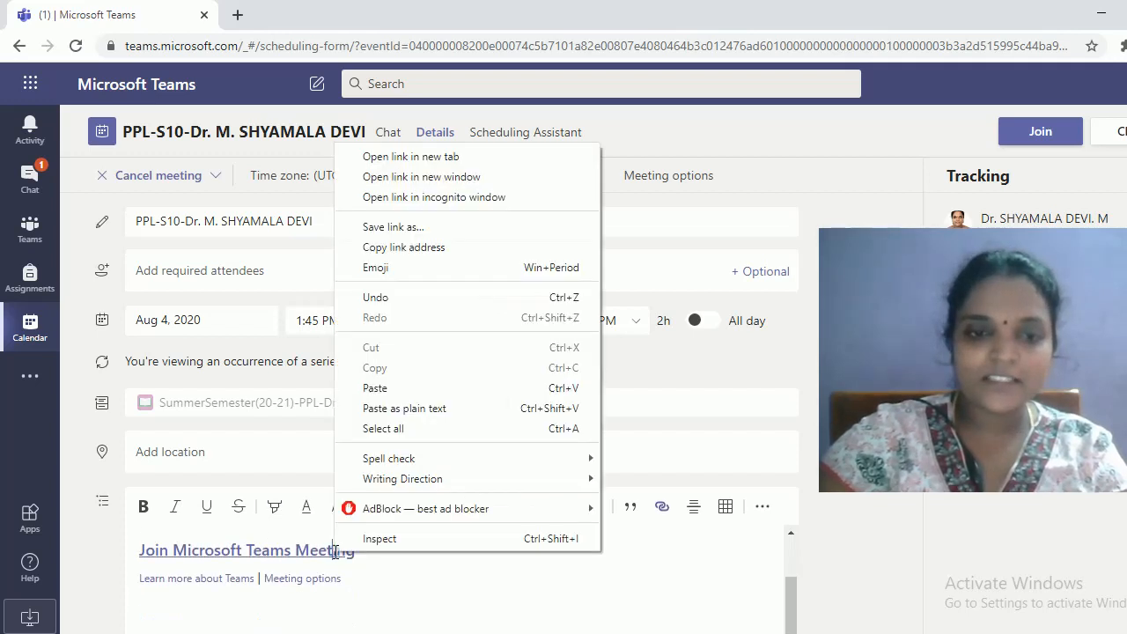
pyautogui.click(439, 252)
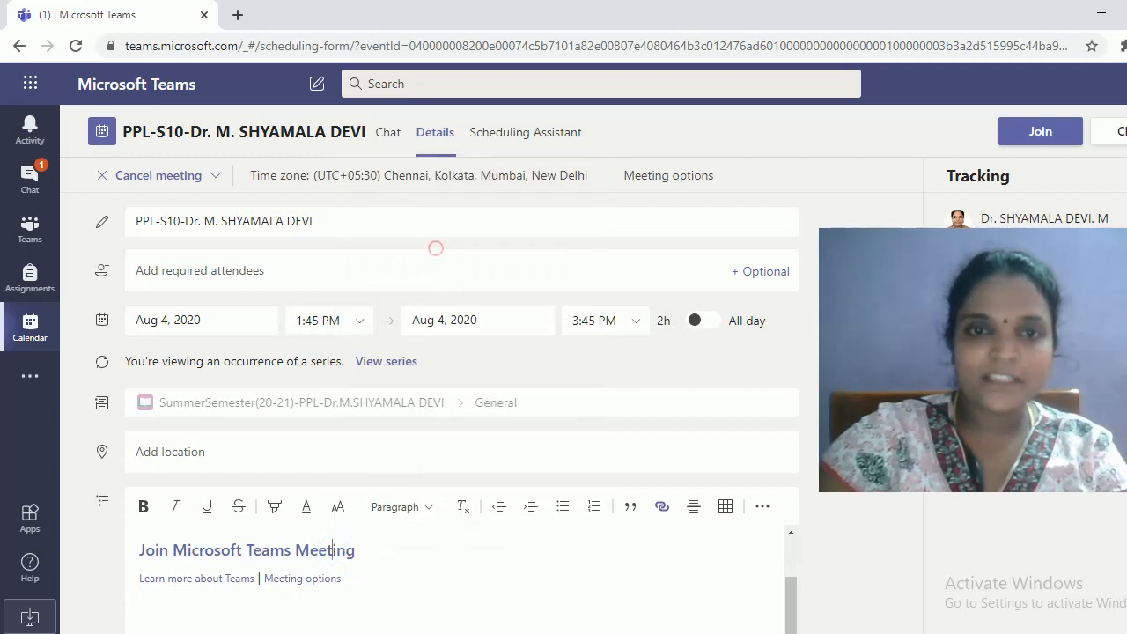
pyautogui.scroll(2, 453, 576)
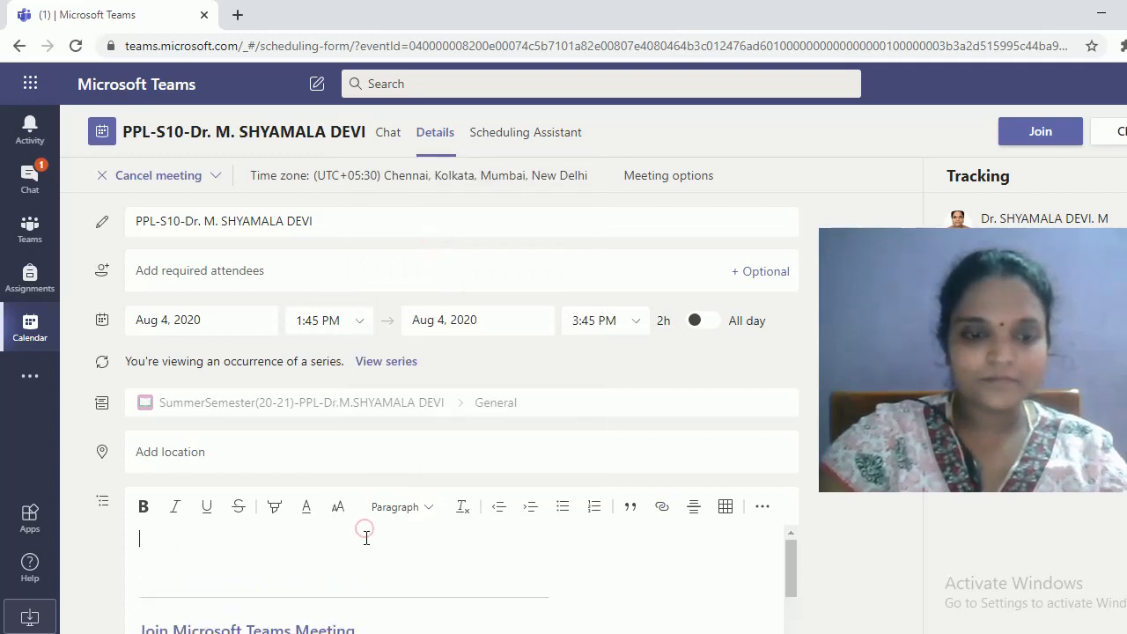
pyautogui.hotkey('ctrl', 'v')
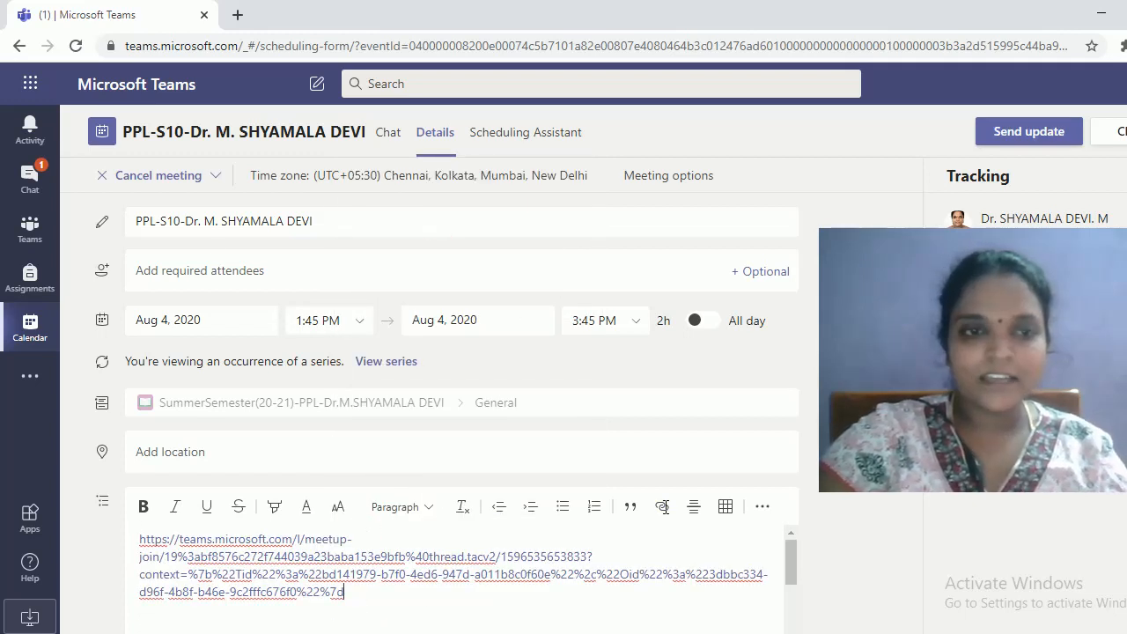
# Paste the meeting title at the start of the description, above the join link
pyautogui.moveTo(314, 225); pyautogui.dragTo(115, 227)
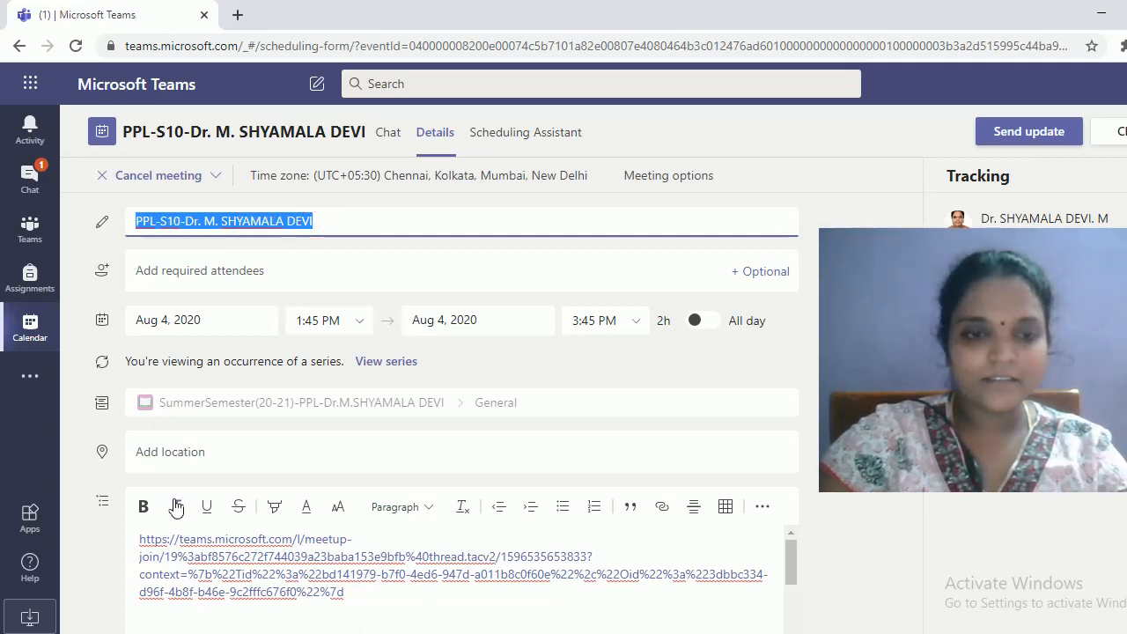
pyautogui.click(137, 538)
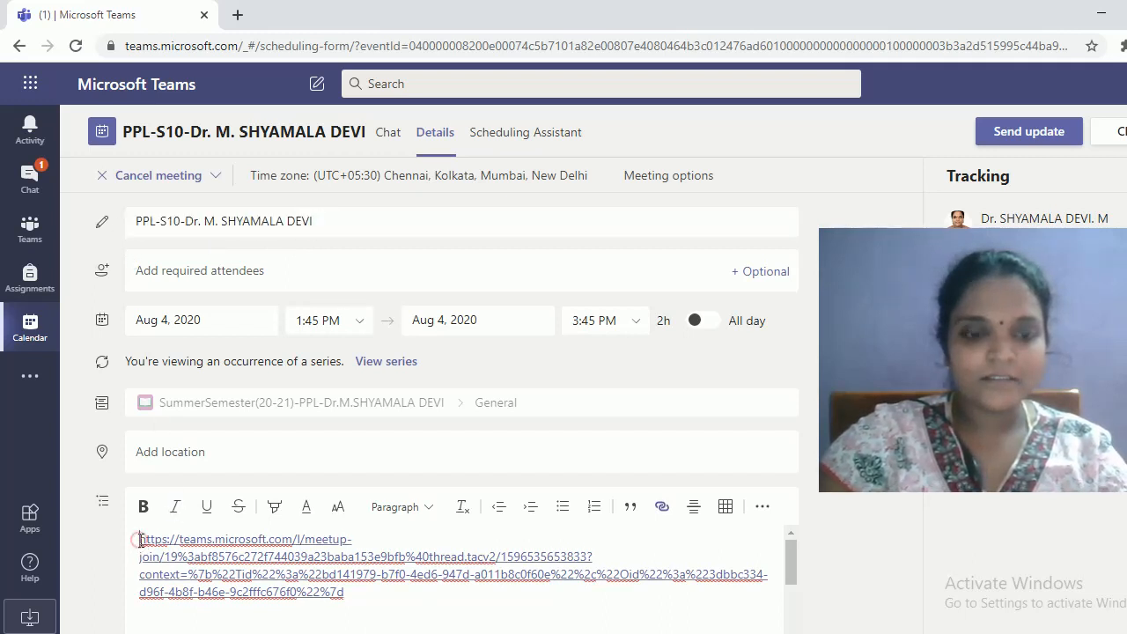
pyautogui.hotkey('ctrl', 'v')
pyautogui.press('Return')
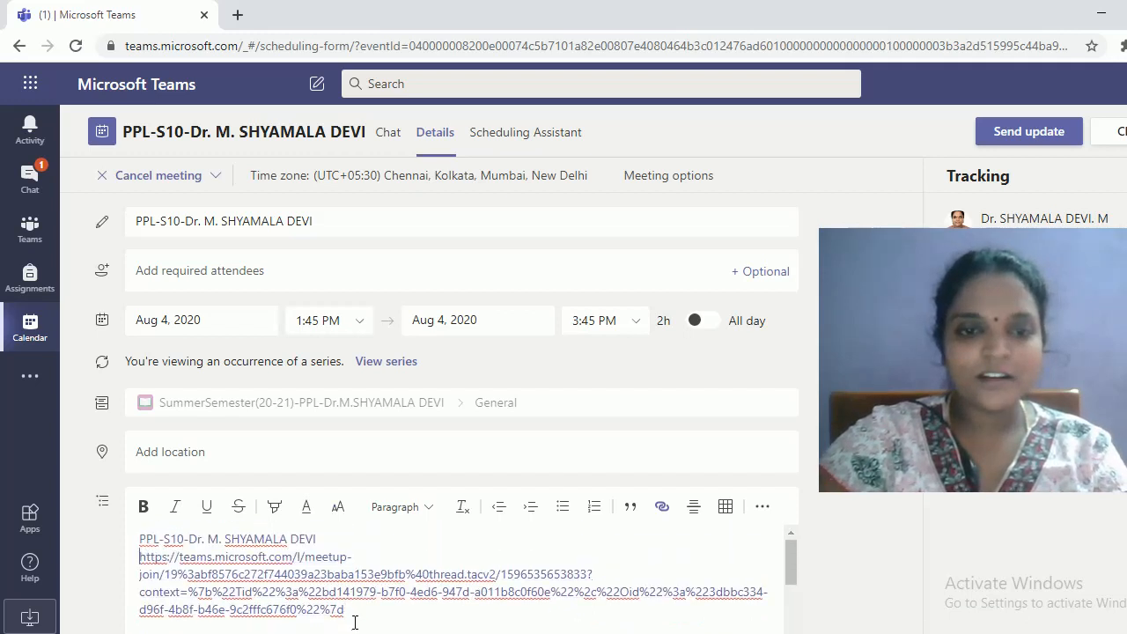
# Format the whole description, title and link, as bold Large text
pyautogui.moveTo(354, 613); pyautogui.dragTo(126, 536)
pyautogui.click(145, 507)
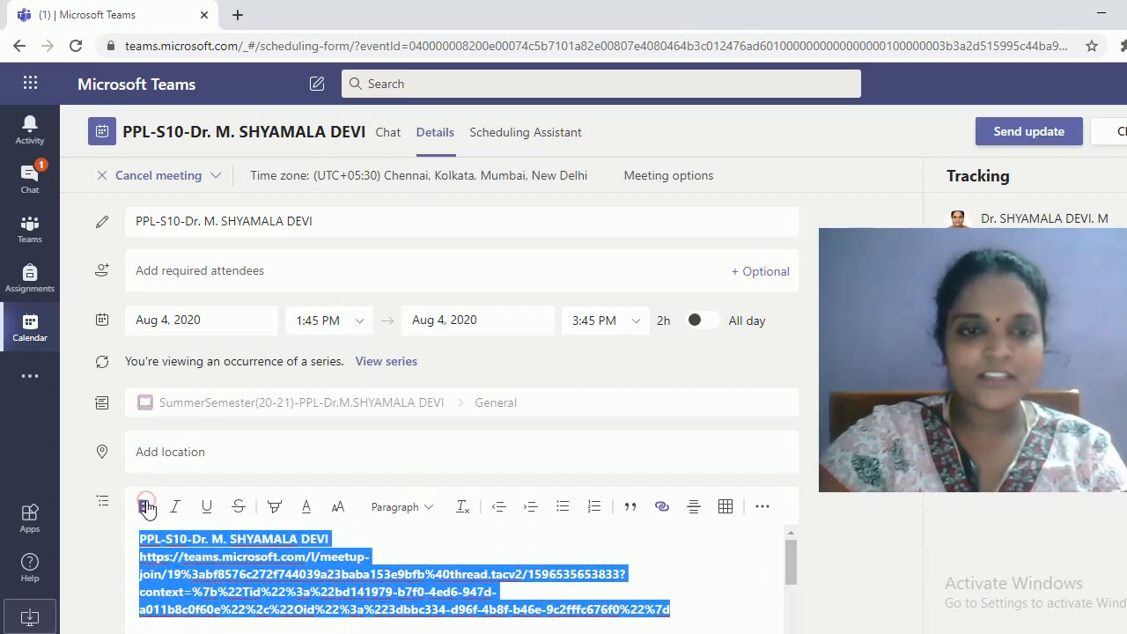
pyautogui.click(339, 505)
pyautogui.click(313, 427)
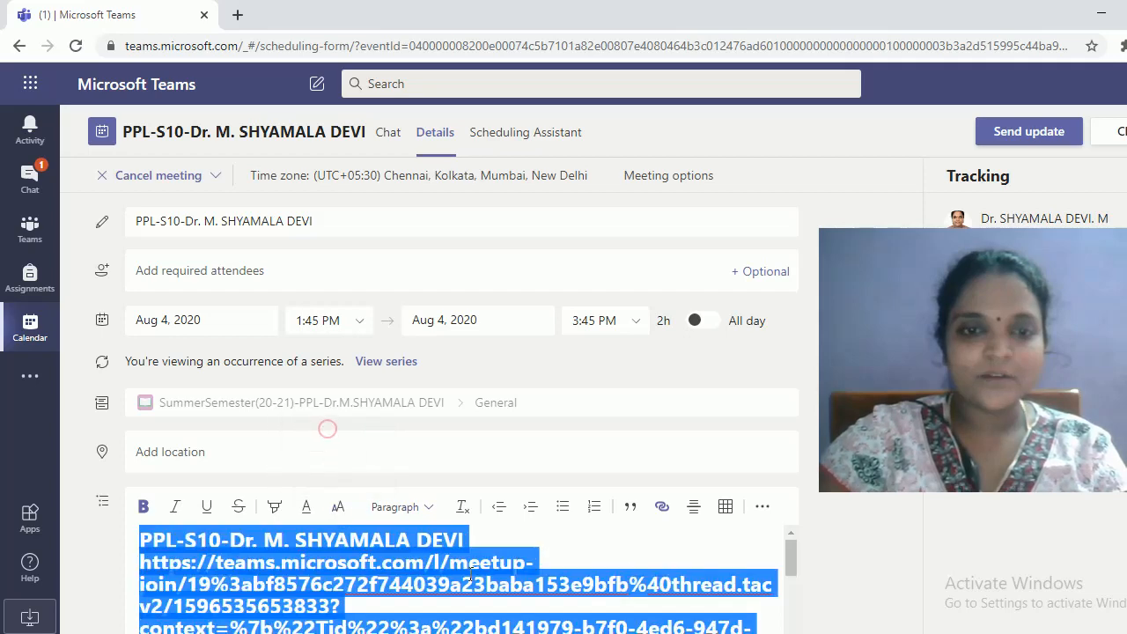
pyautogui.click(599, 546)
pyautogui.scroll(-1, 597, 576)
pyautogui.scroll(-2, 598, 577)
pyautogui.scroll(4, 563, 563)
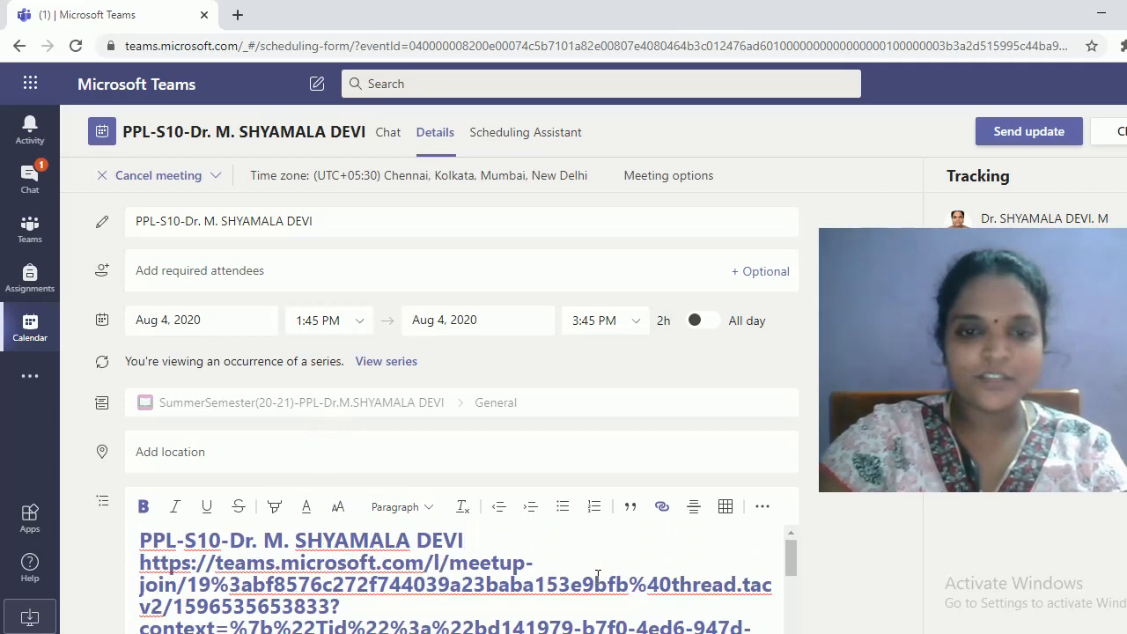
pyautogui.click(485, 543)
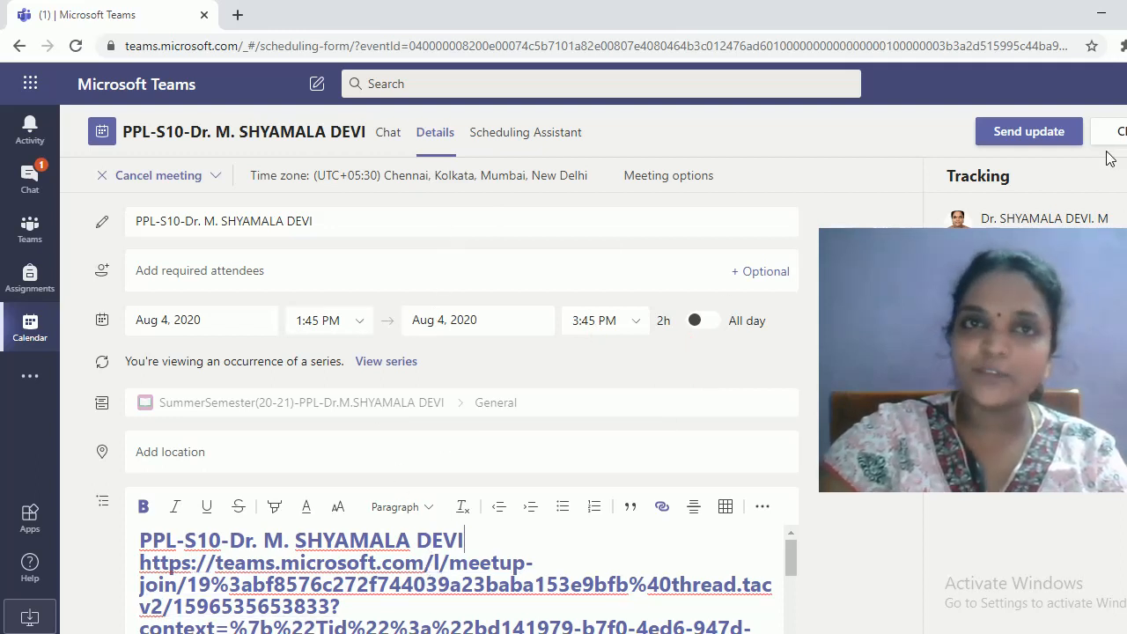
# Send the meeting update, then join the Tuesday PPL-S10 class meeting with current audio settings
pyautogui.click(1026, 132)
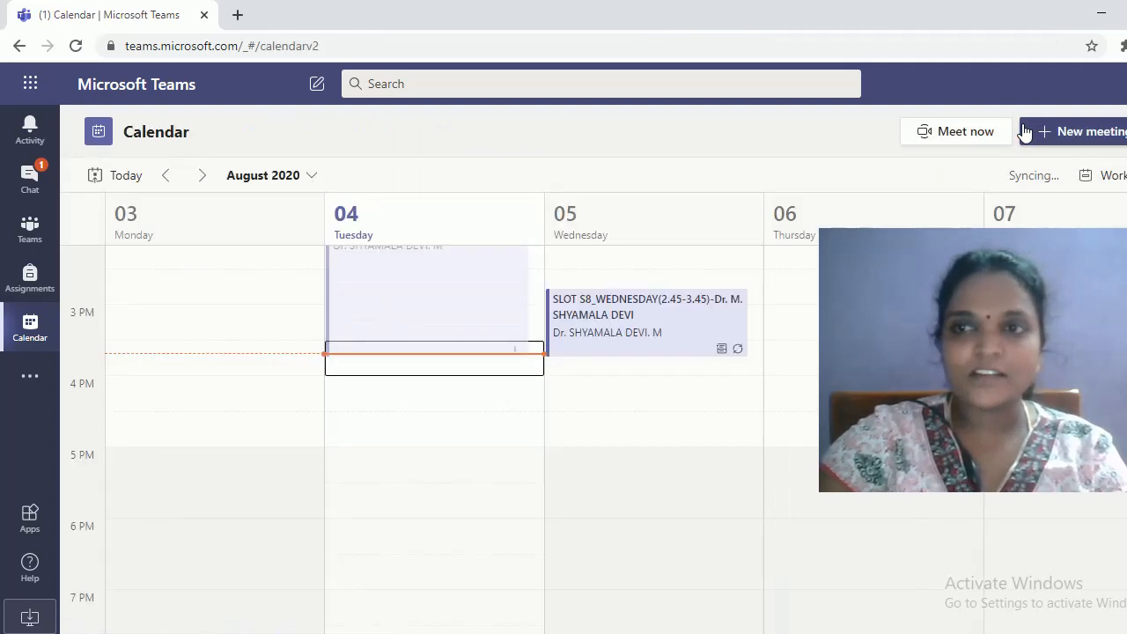
pyautogui.scroll(1, 437, 555)
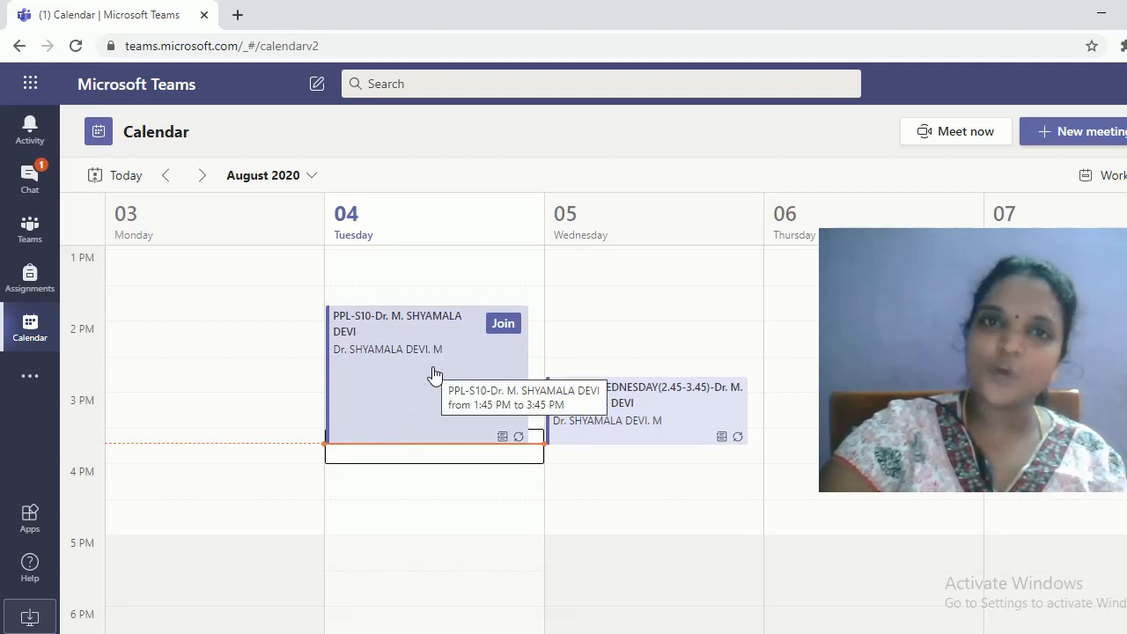
pyautogui.click(503, 325)
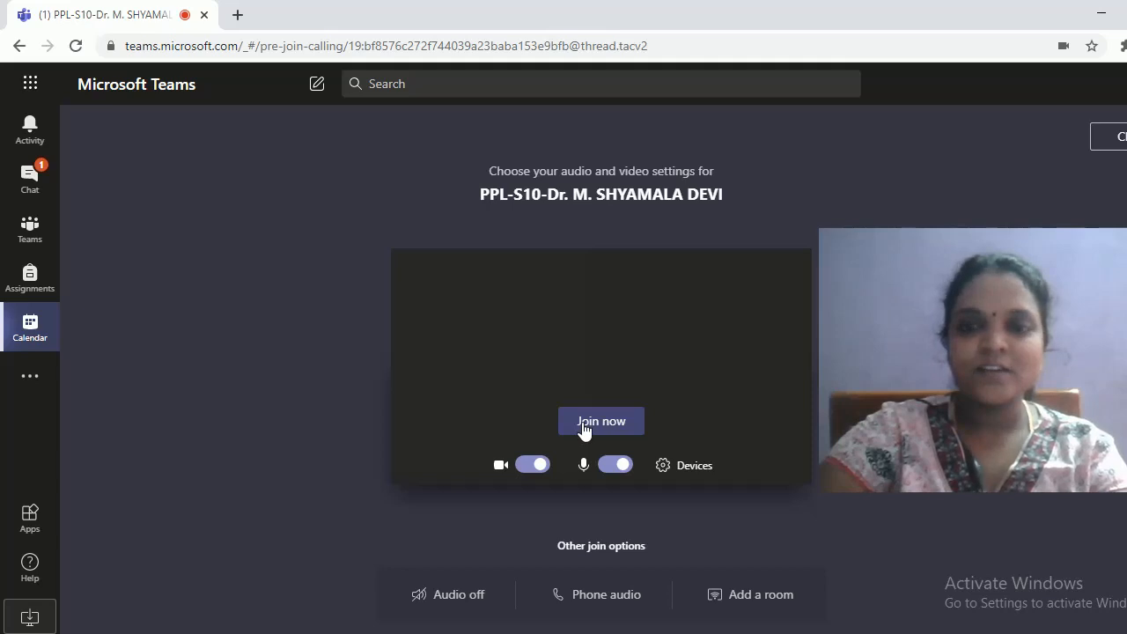
pyautogui.click(588, 421)
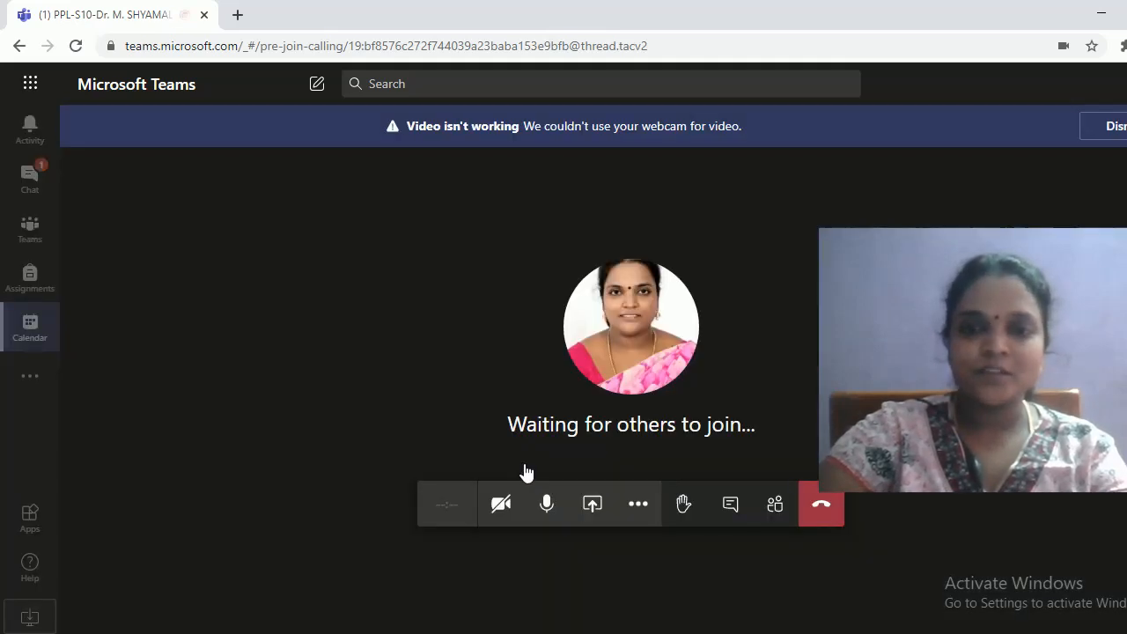
pyautogui.click(516, 509)
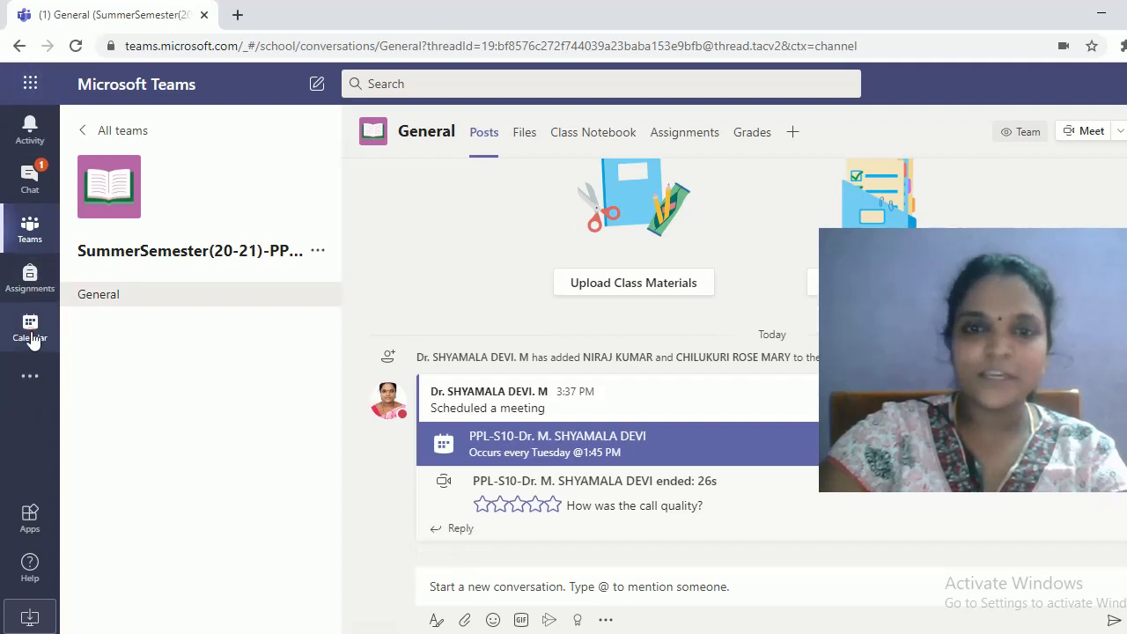
# Return to the August 2020 calendar week after viewing the Wednesday SLOT S8 meeting details
pyautogui.click(31, 335)
pyautogui.click(609, 335)
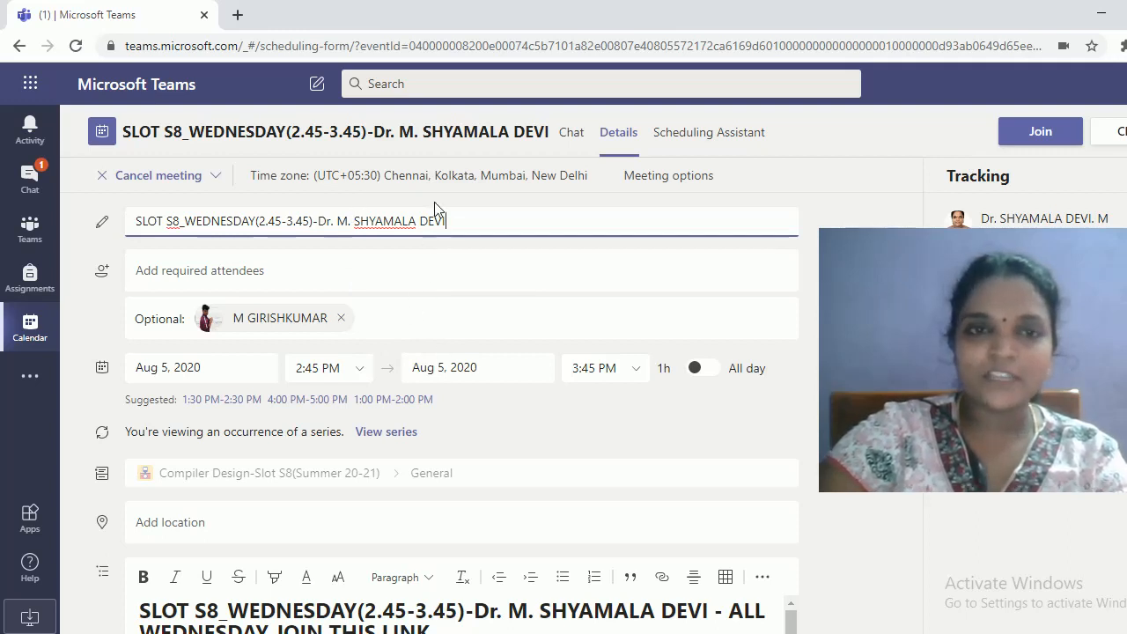
pyautogui.click(20, 334)
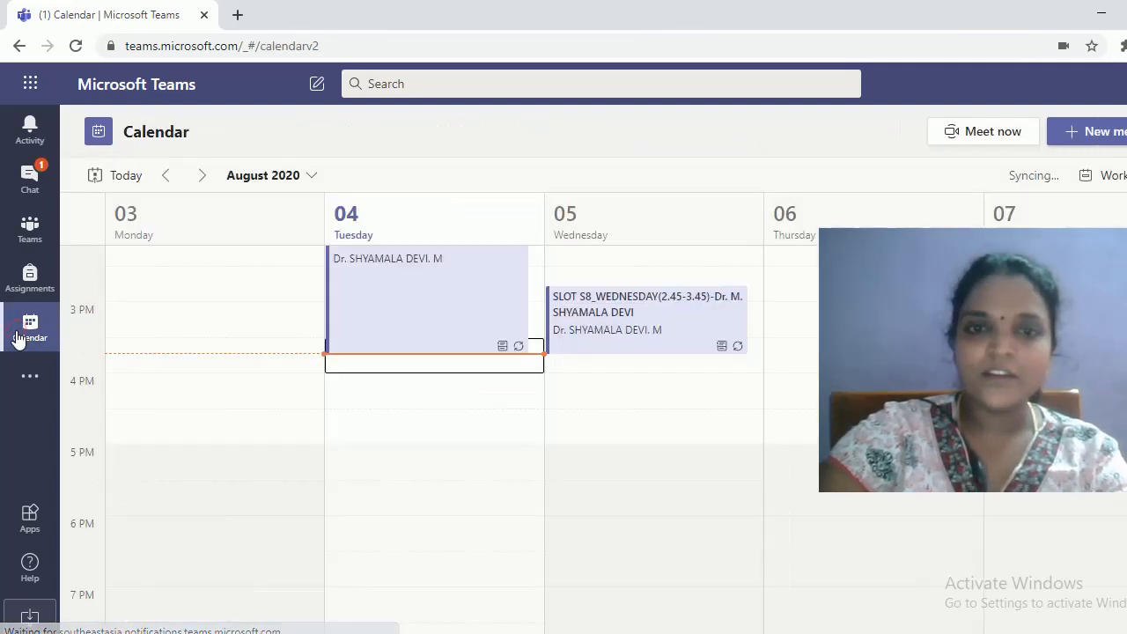
pyautogui.scroll(2, 478, 411)
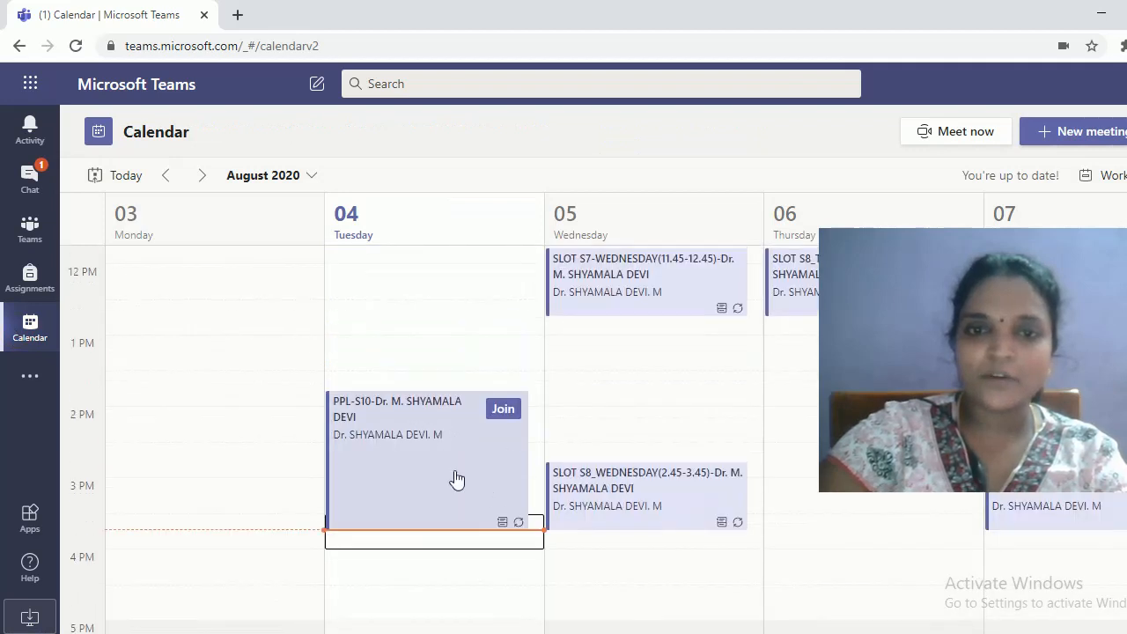
pyautogui.scroll(2, 496, 429)
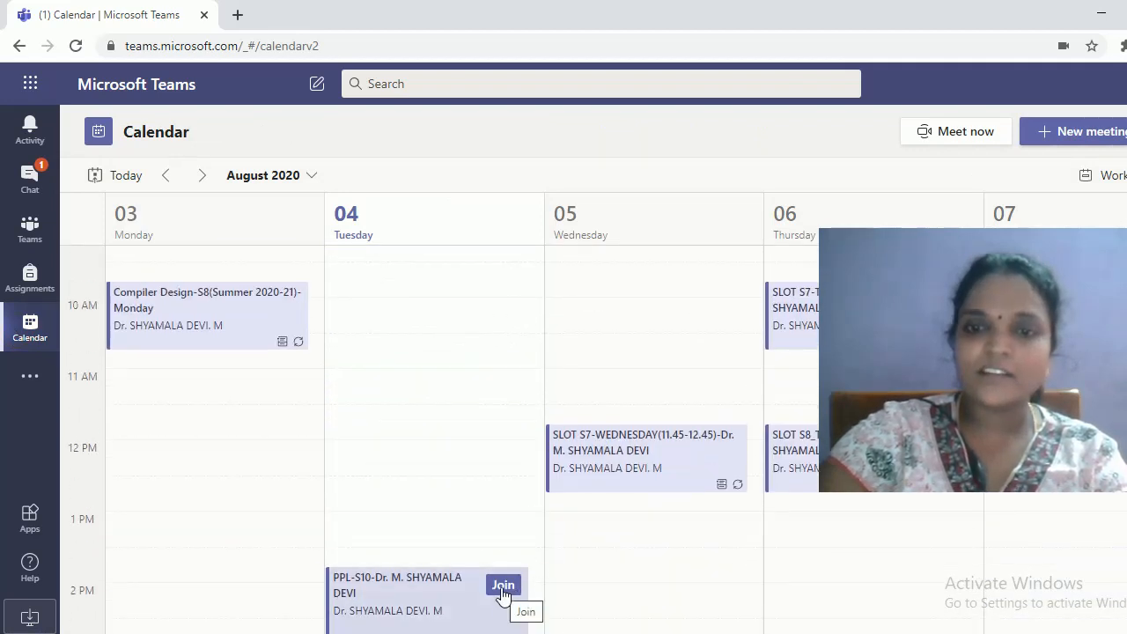